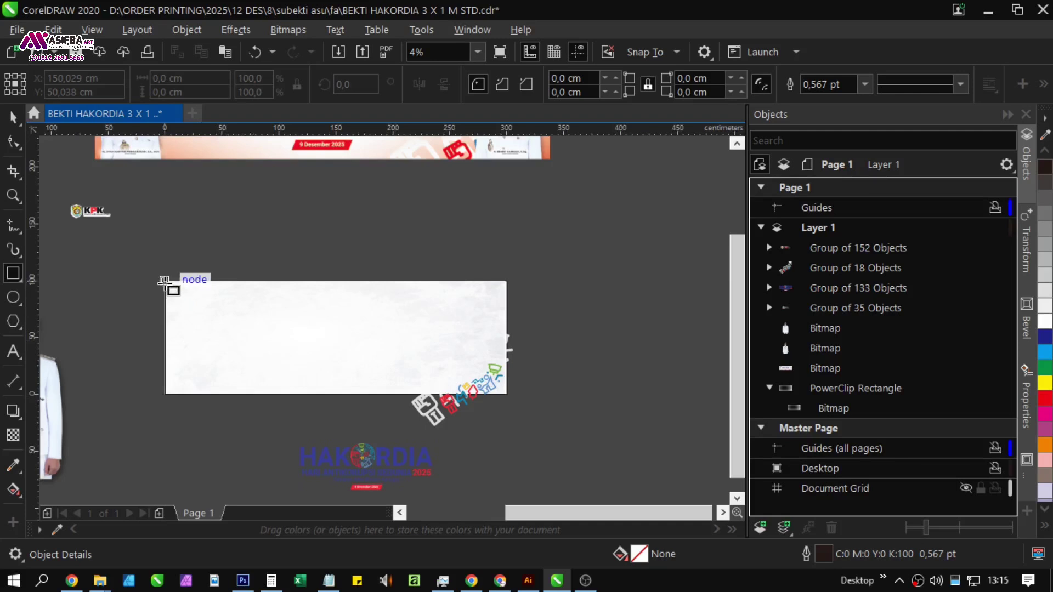
Draw a 150 × 100 cm rectangle over the left half of the blank banner background, aligned with its left edge.
drag(164, 281, 336, 393)
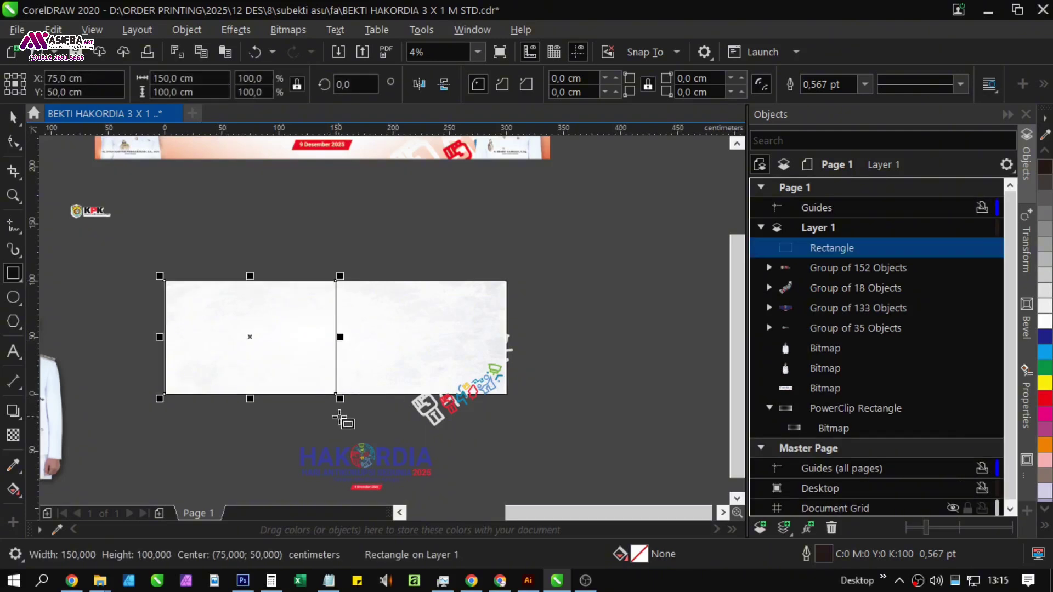
key(space)
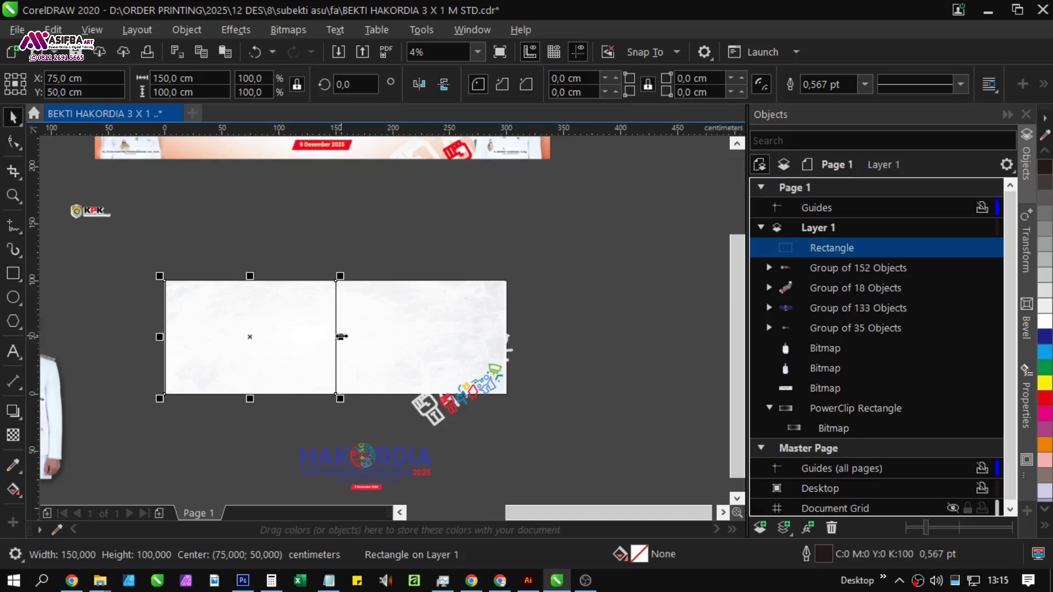
mouse_move(341, 337)
mouse_down()
mouse_move(273, 337)
mouse_move(336, 336)
mouse_up()
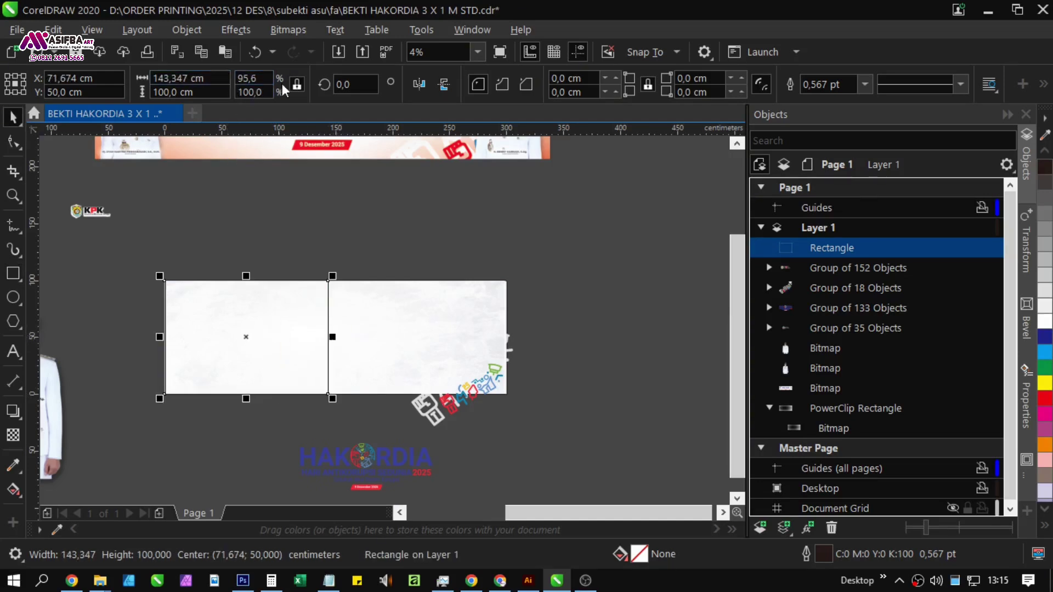
text(150)
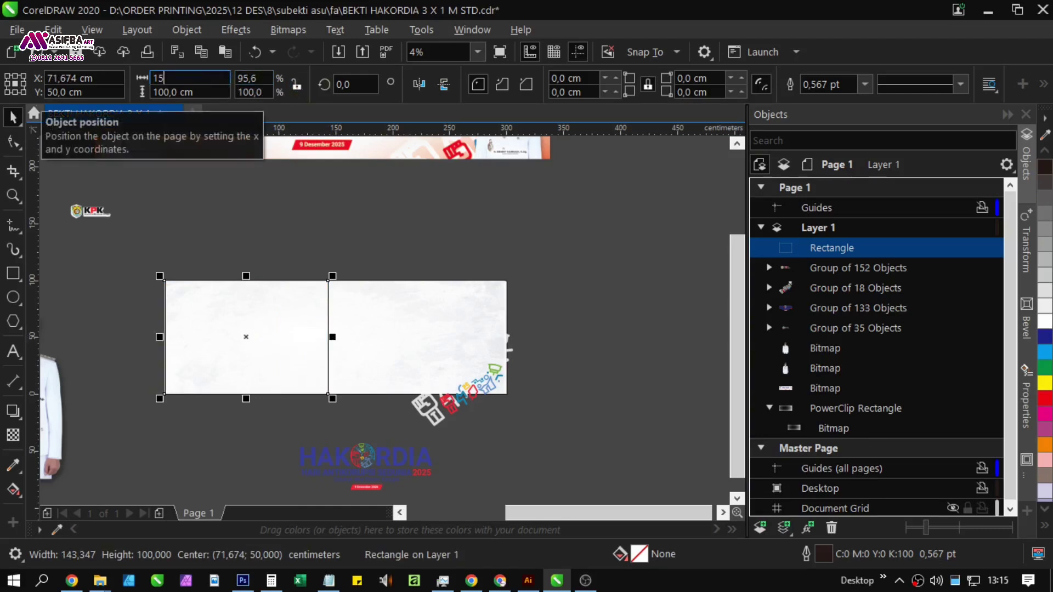
key(Return)
shift+click(389, 325)
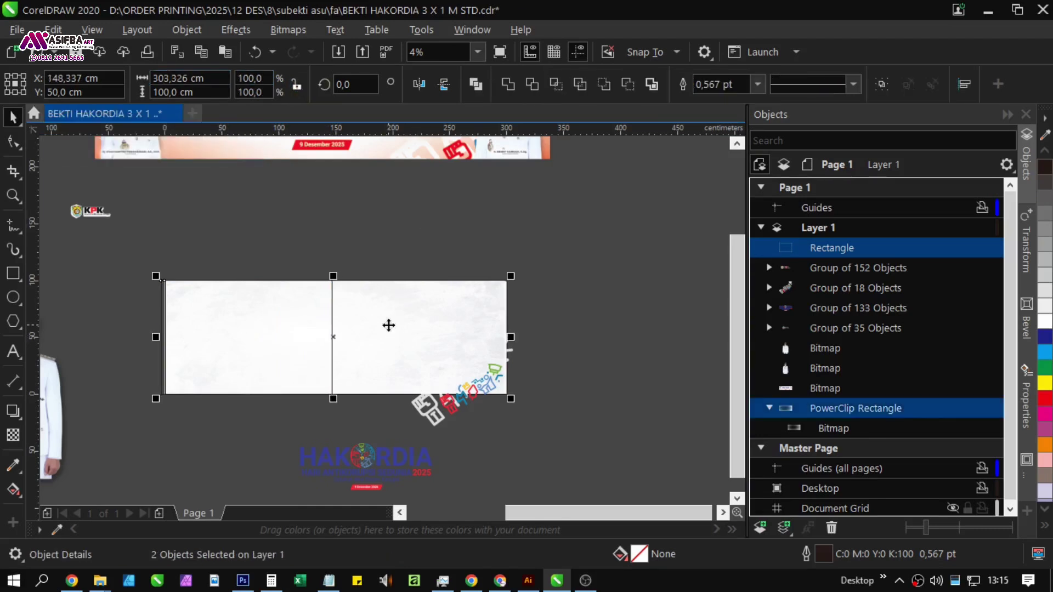
click(232, 342)
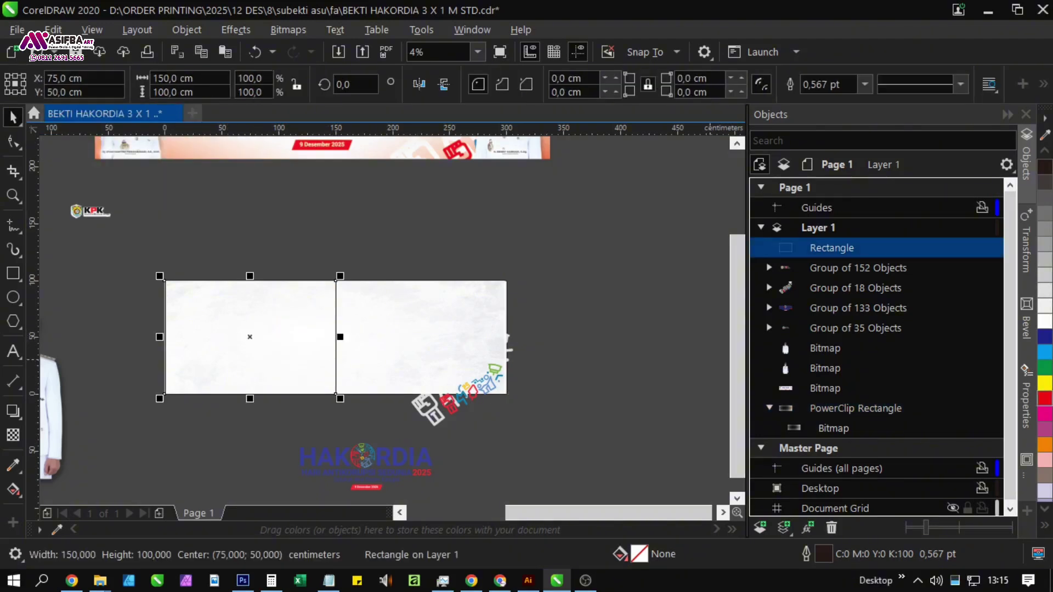
Fill the rectangle with red C0 M100 Y100 K0 and remove its outline.
click(1045, 399)
right_click(1046, 401)
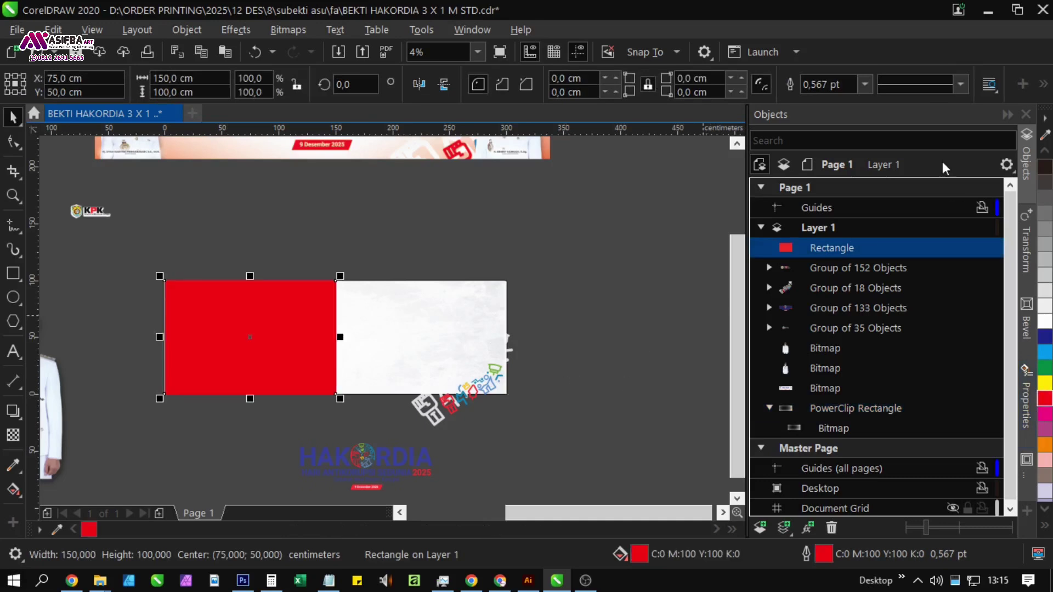
click(871, 85)
click(850, 96)
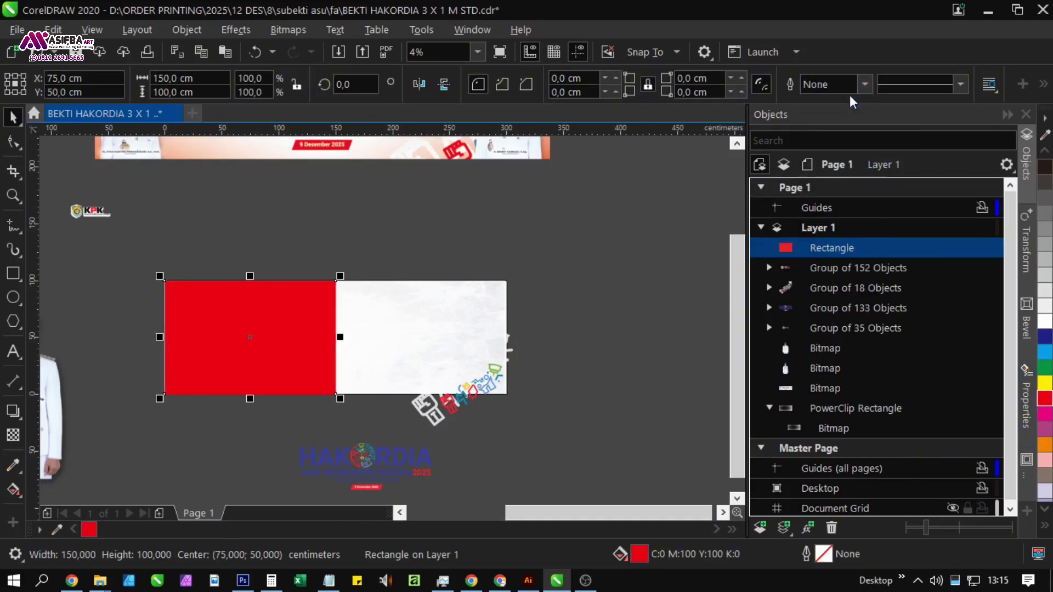
Apply a linear transparency to the red rectangle, fading from 0 near its lower-left corner to 100 toward the upper right.
click(222, 323)
drag(175, 380, 224, 322)
drag(186, 358, 211, 500)
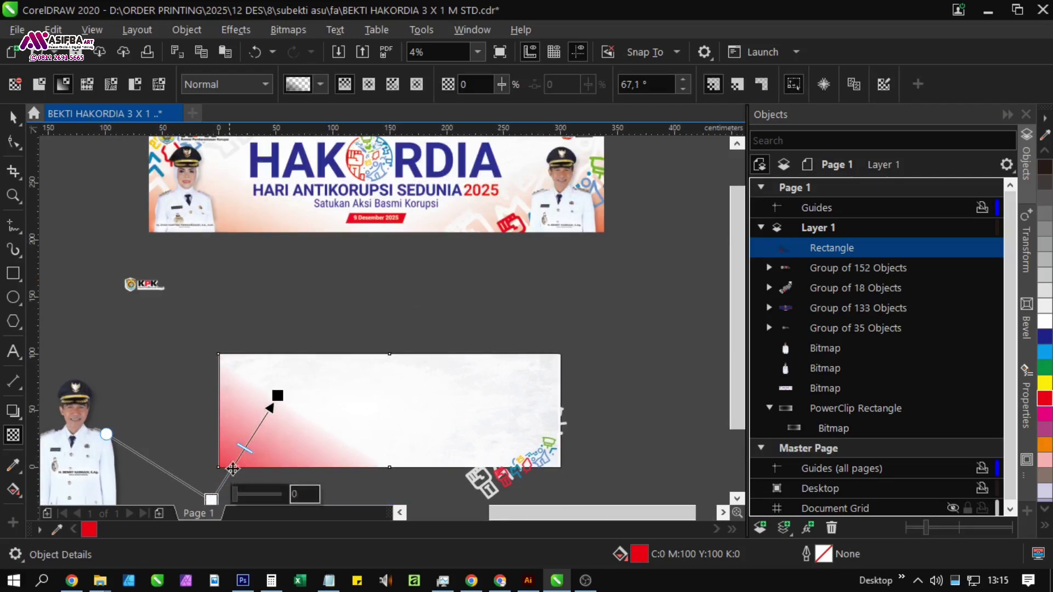
drag(277, 395, 256, 411)
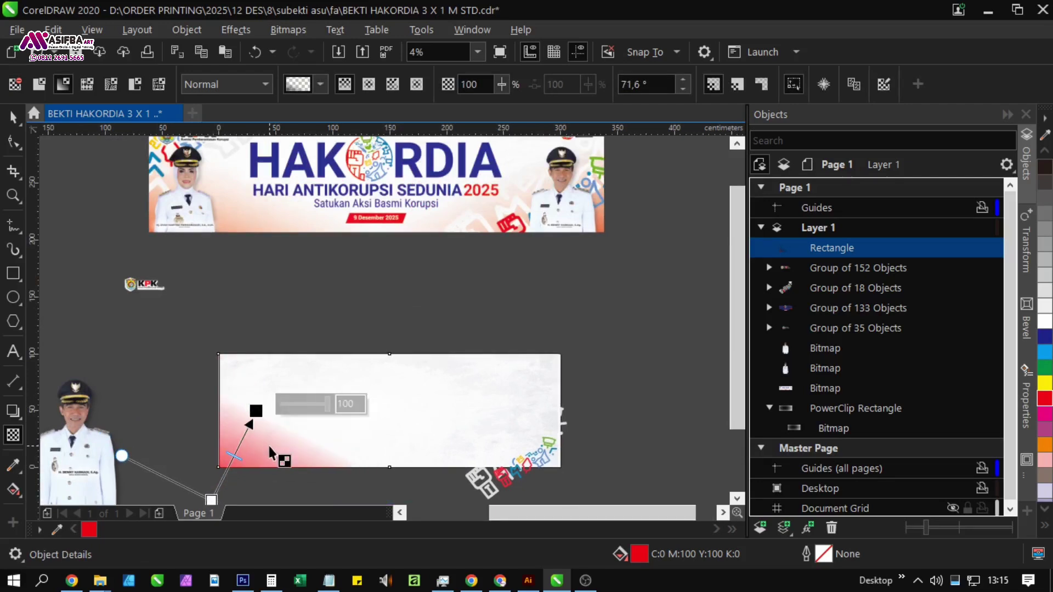
key(space)
click(278, 482)
Try magenta and an orange sampled from the finished banner's lower-right corner as the faded rectangle's fill.
click(257, 426)
drag(252, 436, 187, 422)
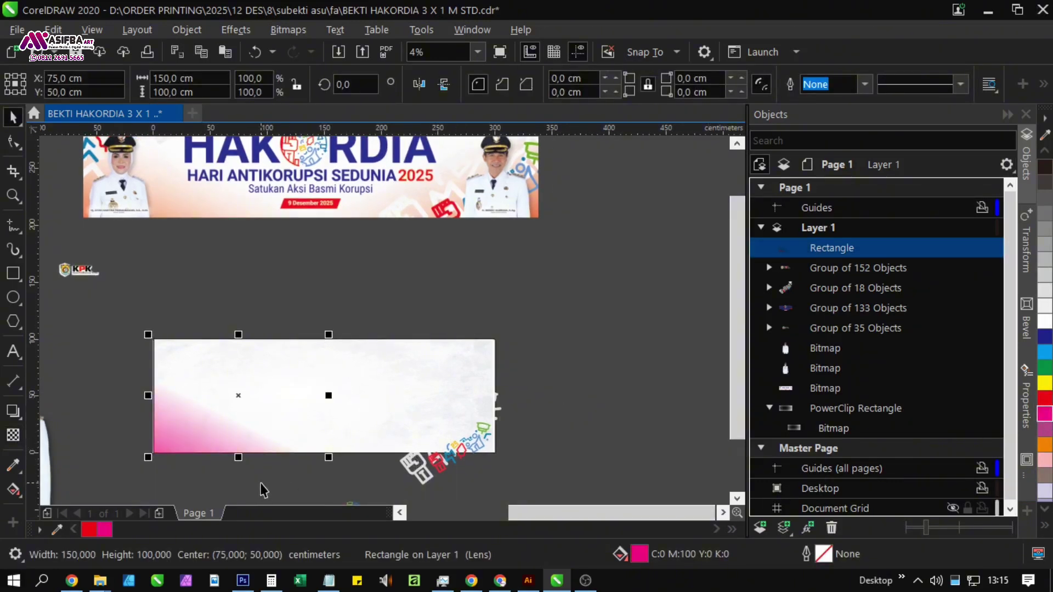
click(58, 532)
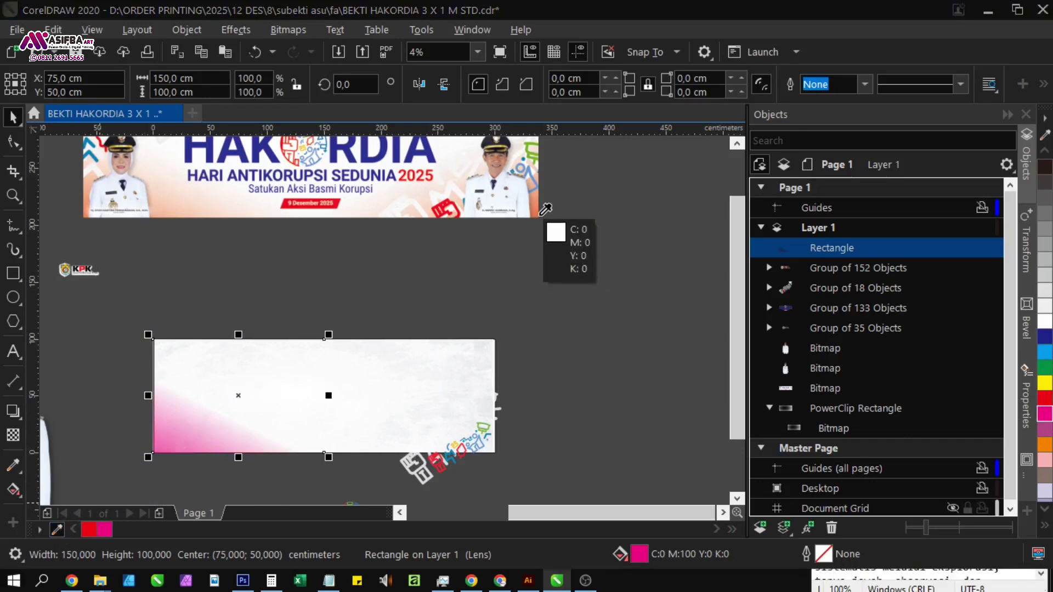
click(542, 209)
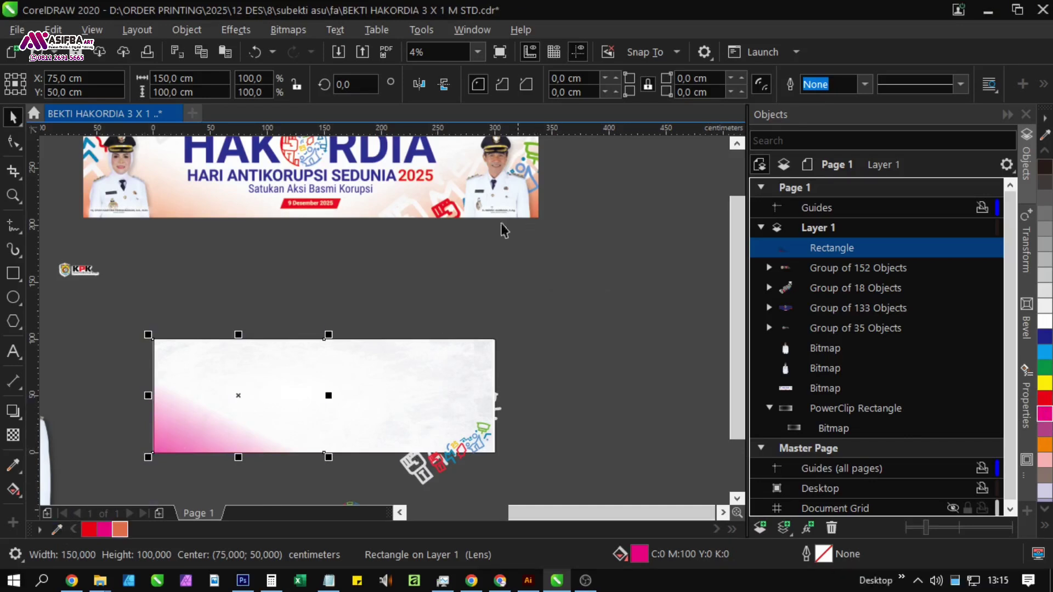
click(120, 528)
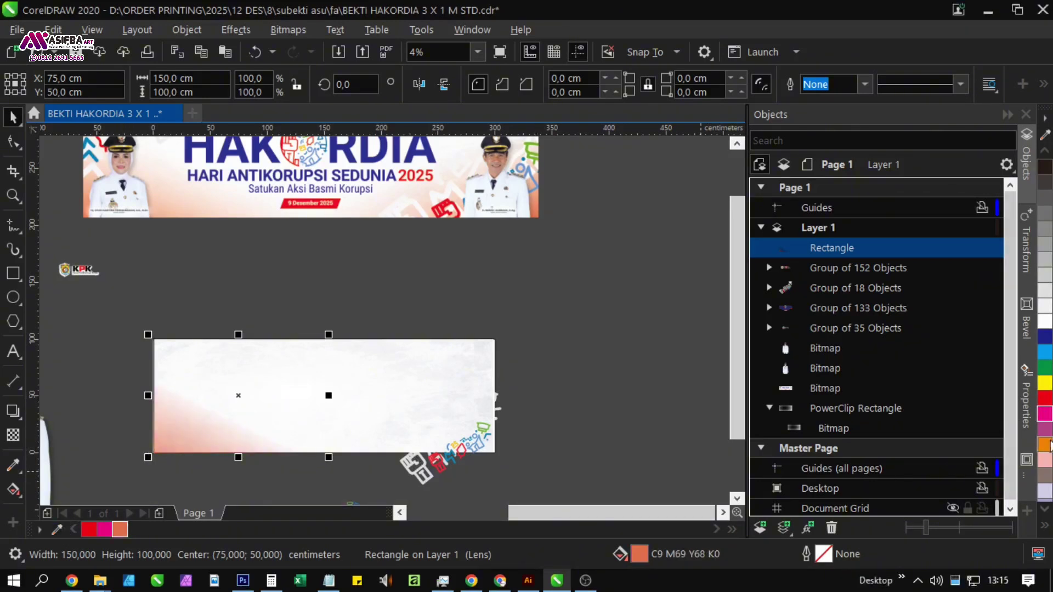
Fill the faded rectangle with palette orange and shift its hue toward red to C0 M75 Y100 K0.
drag(1044, 445, 202, 423)
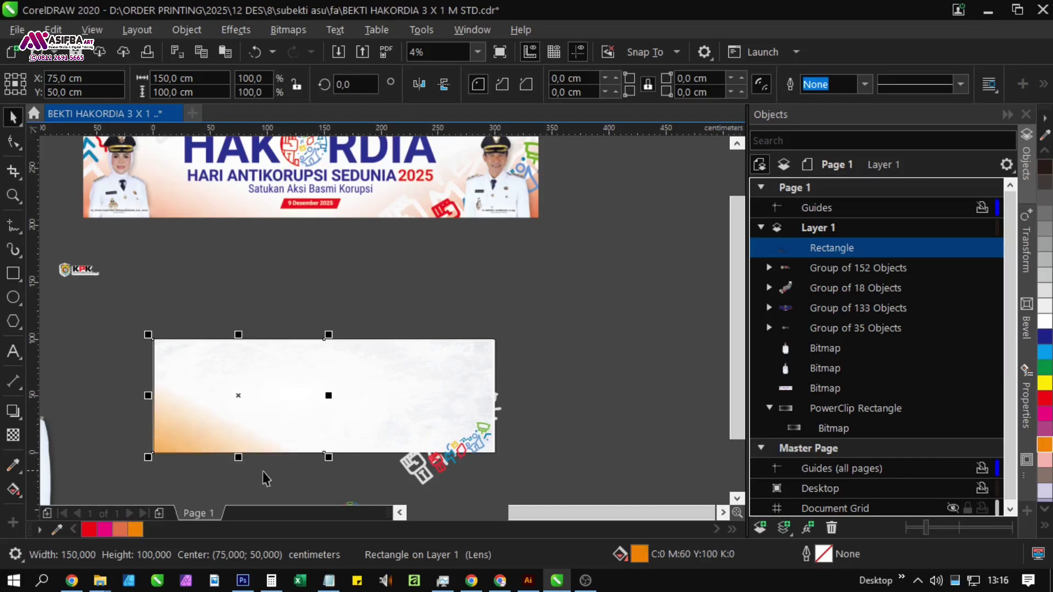
double_click(634, 554)
click(304, 118)
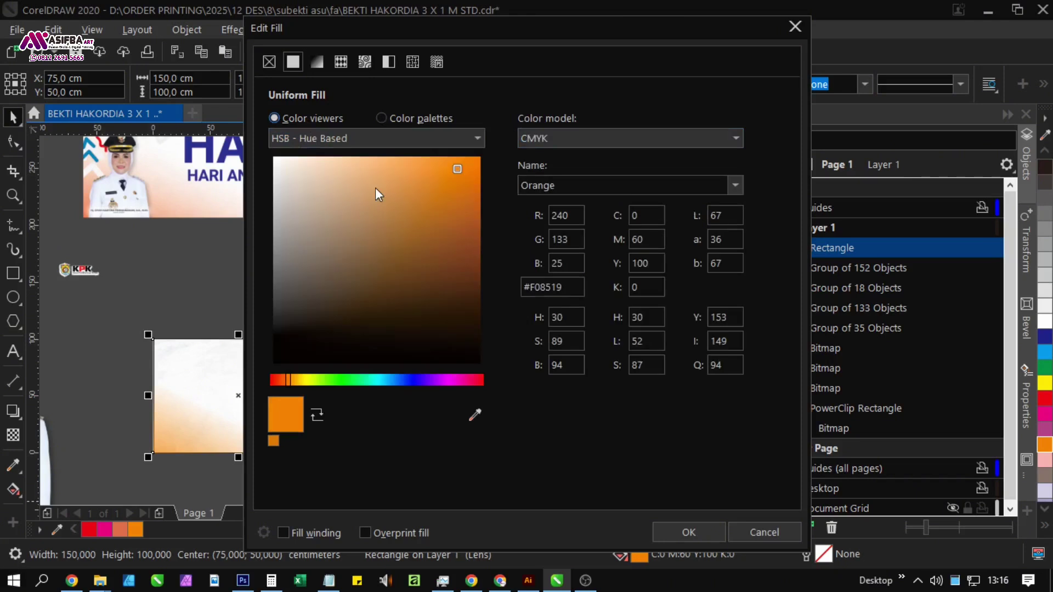
drag(287, 379, 284, 379)
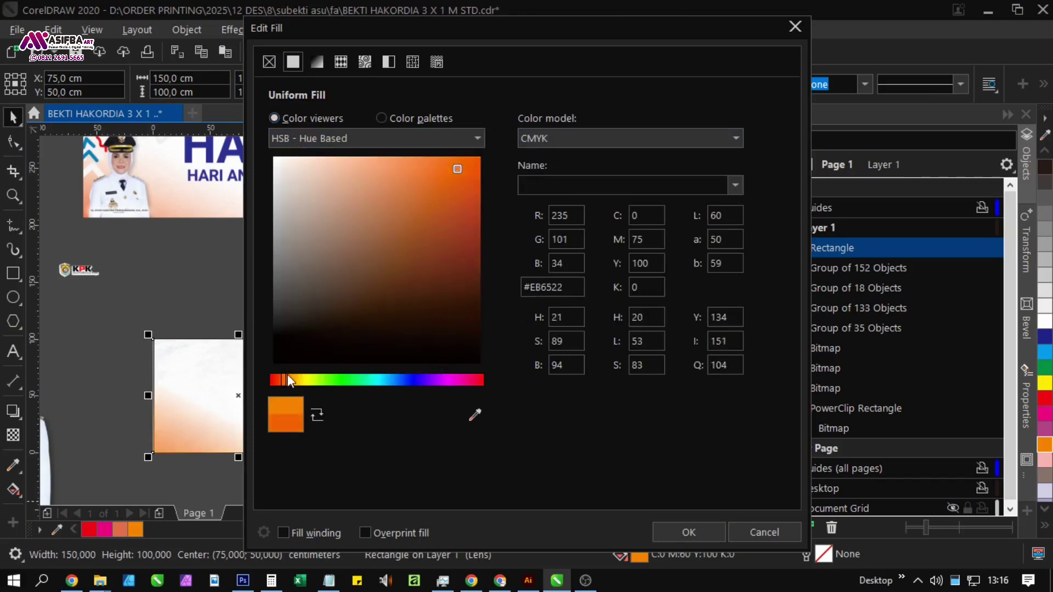
click(722, 517)
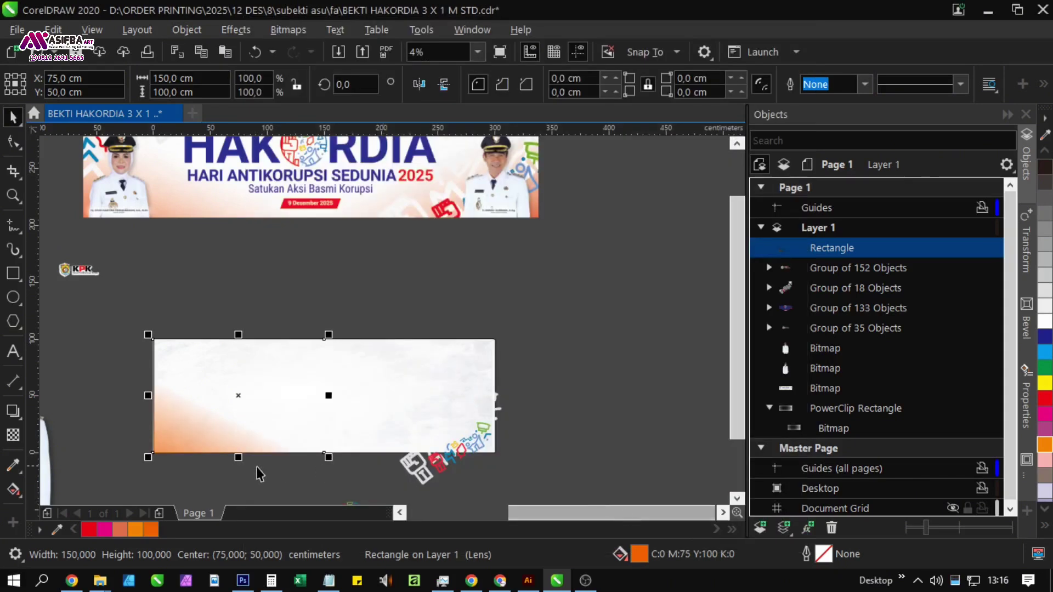
Lengthen the orange rectangle's transparency gradient by moving its end farther up-right and its start slightly farther down-left.
click(13, 436)
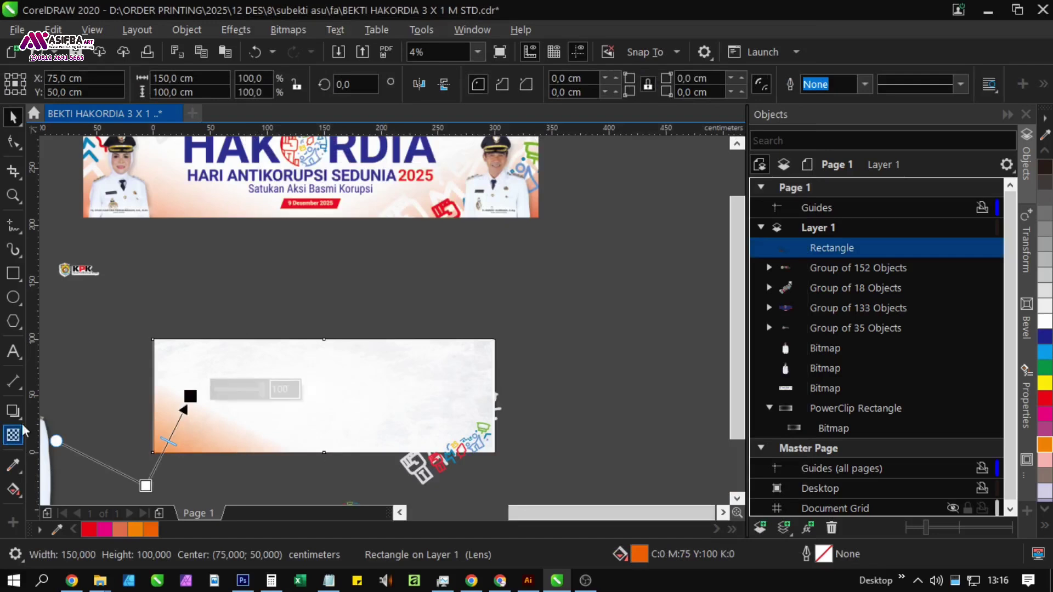
drag(190, 397, 212, 379)
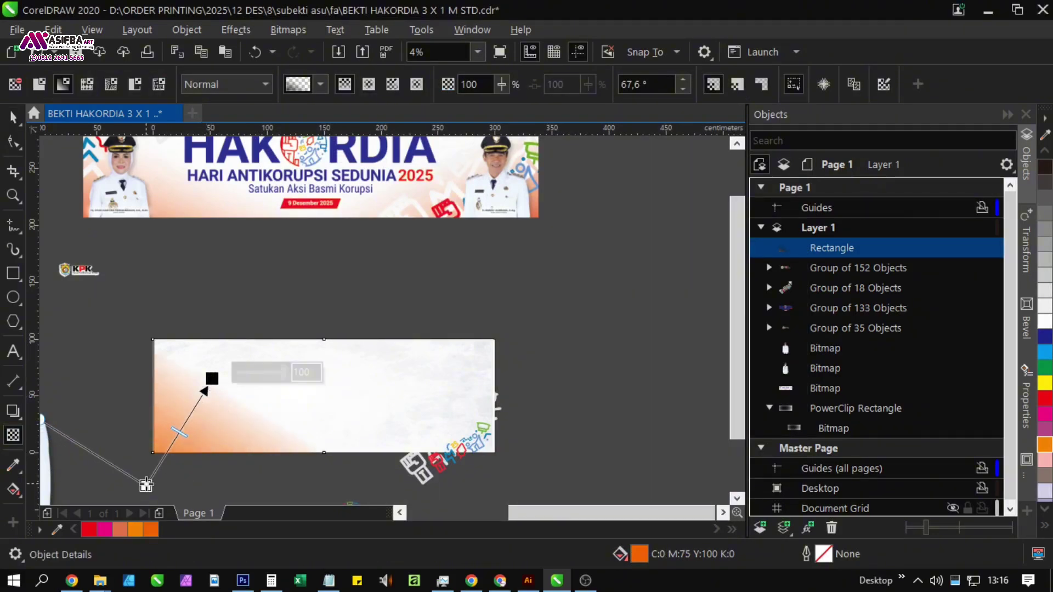
drag(145, 484, 141, 494)
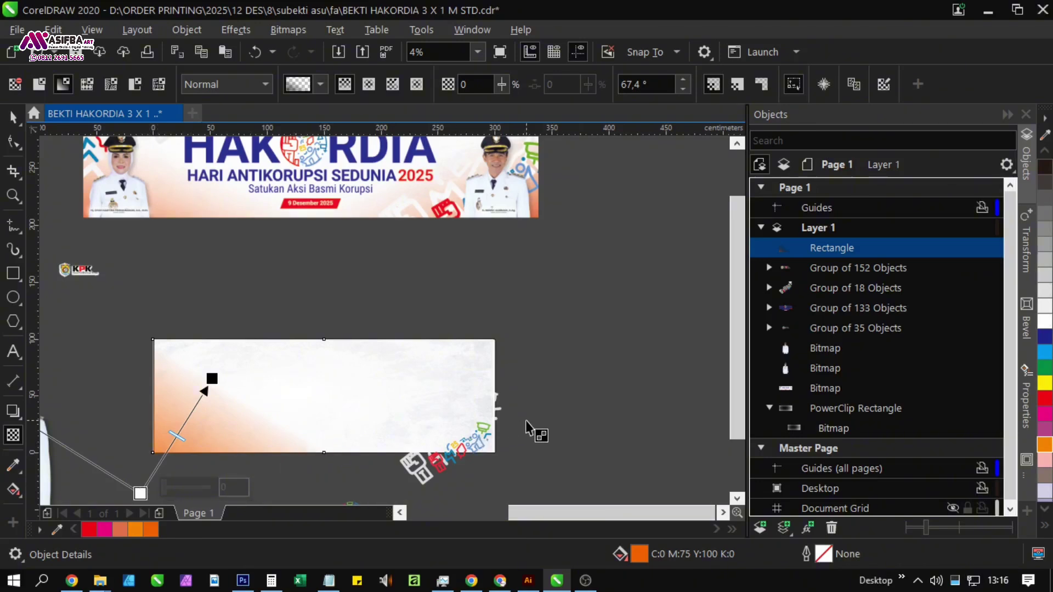
click(525, 420)
key(space)
drag(525, 420, 671, 373)
Try a horizontally mirrored copy of the orange fade on the banner's right half, and undo it.
click(636, 391)
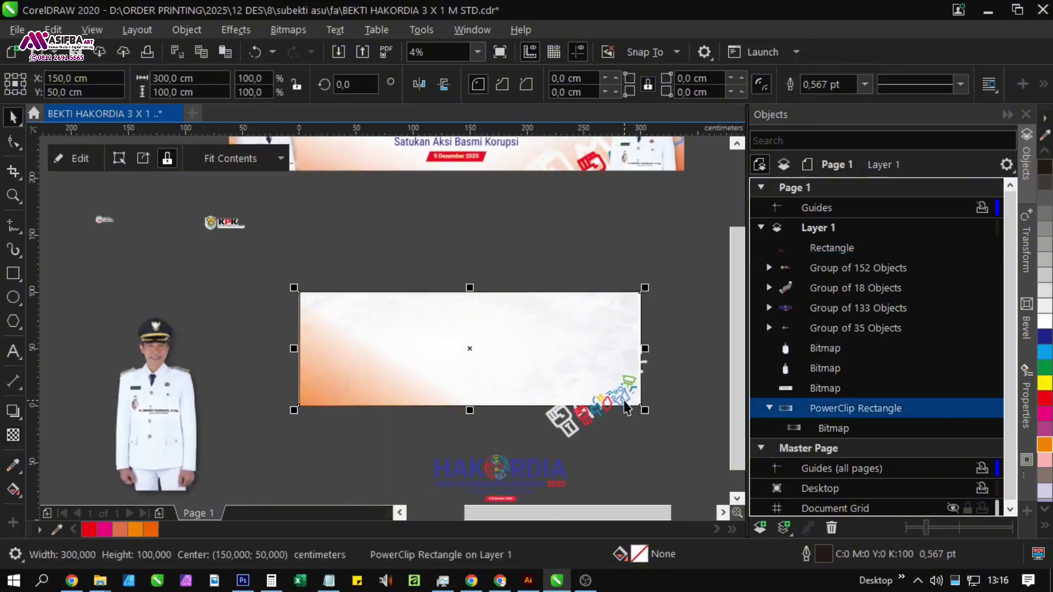
click(559, 421)
click(387, 377)
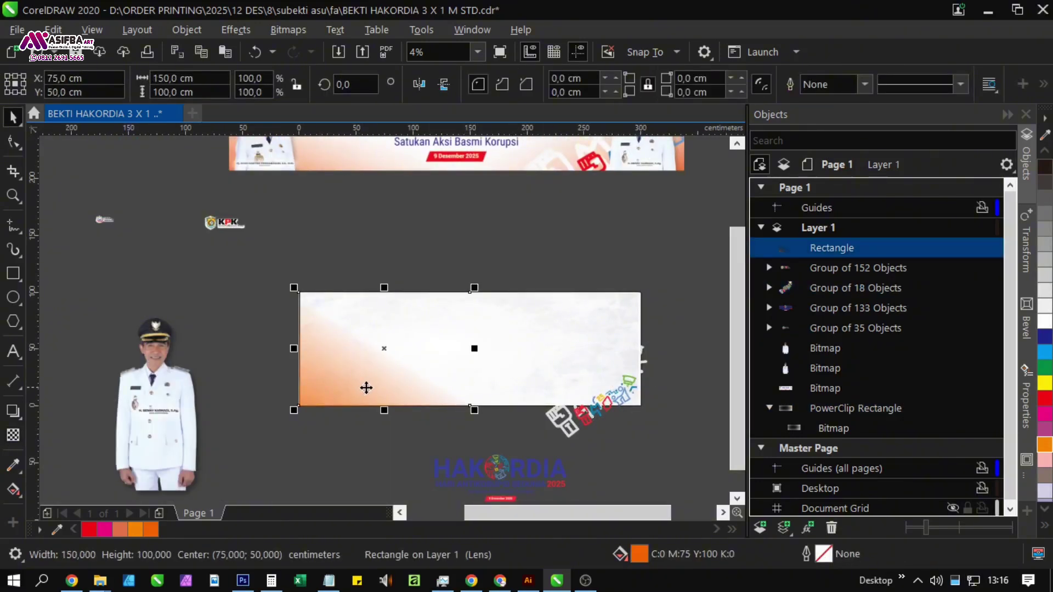
drag(367, 388, 252, 419)
scroll(251, 419, down, 1)
scroll(261, 415, up, 1)
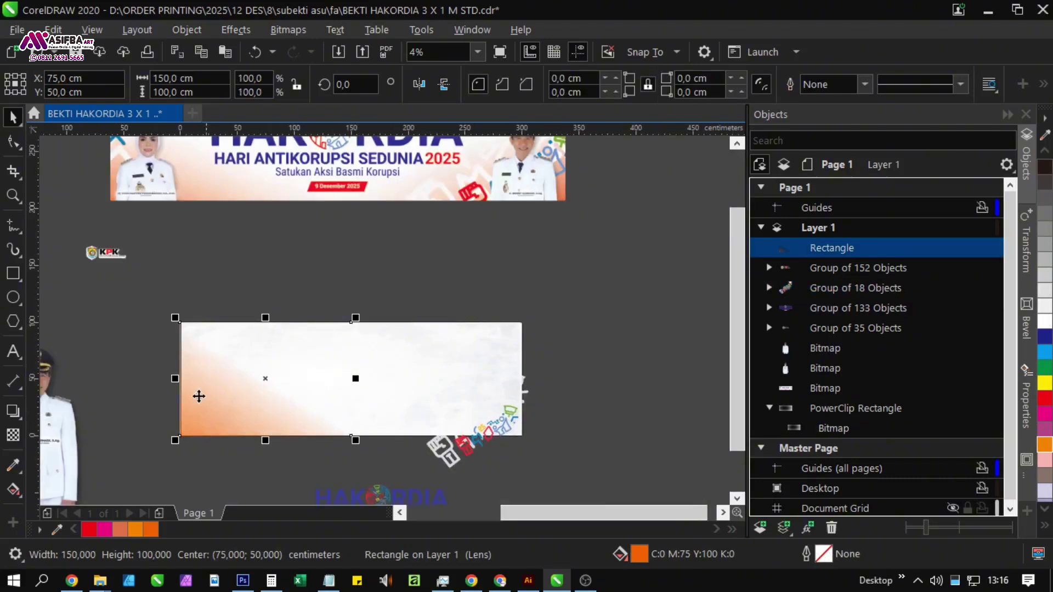
drag(175, 380, 428, 375)
right_click(428, 375)
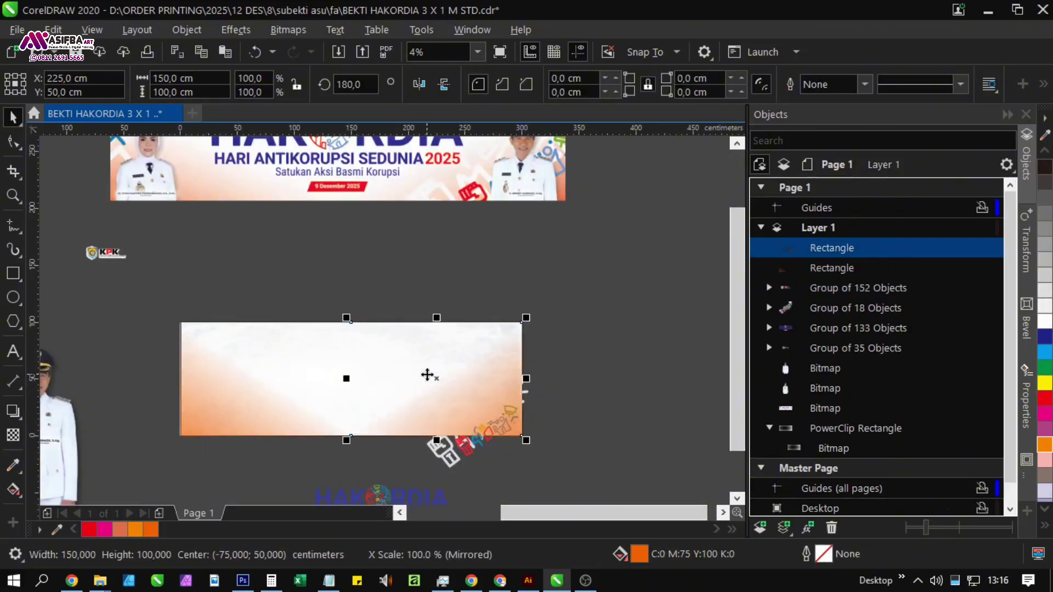
drag(361, 393, 325, 376)
shift+click(224, 387)
scroll(225, 388, down, 1)
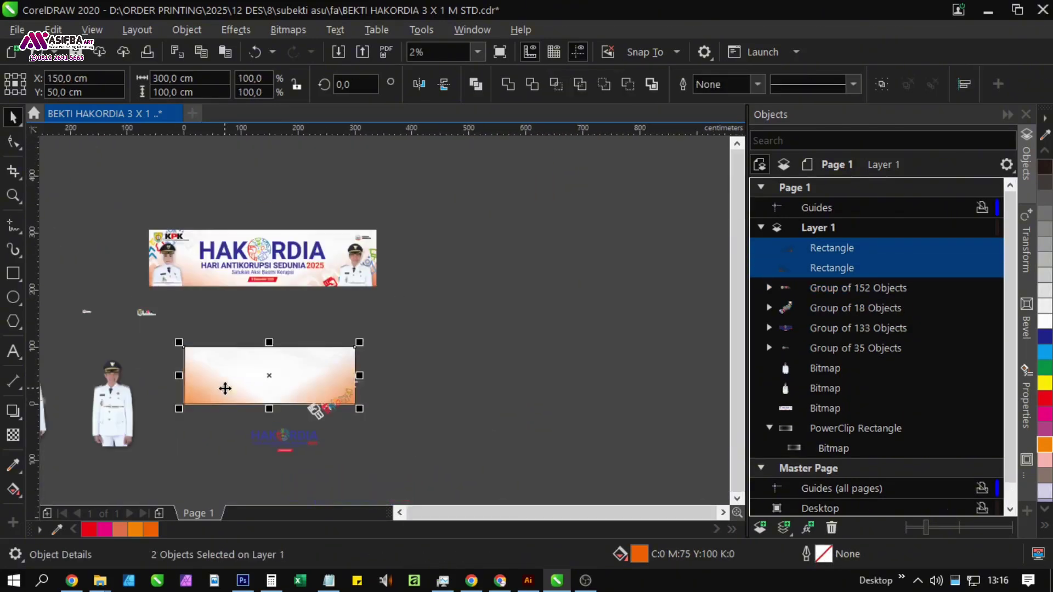
key(ctrl+z)
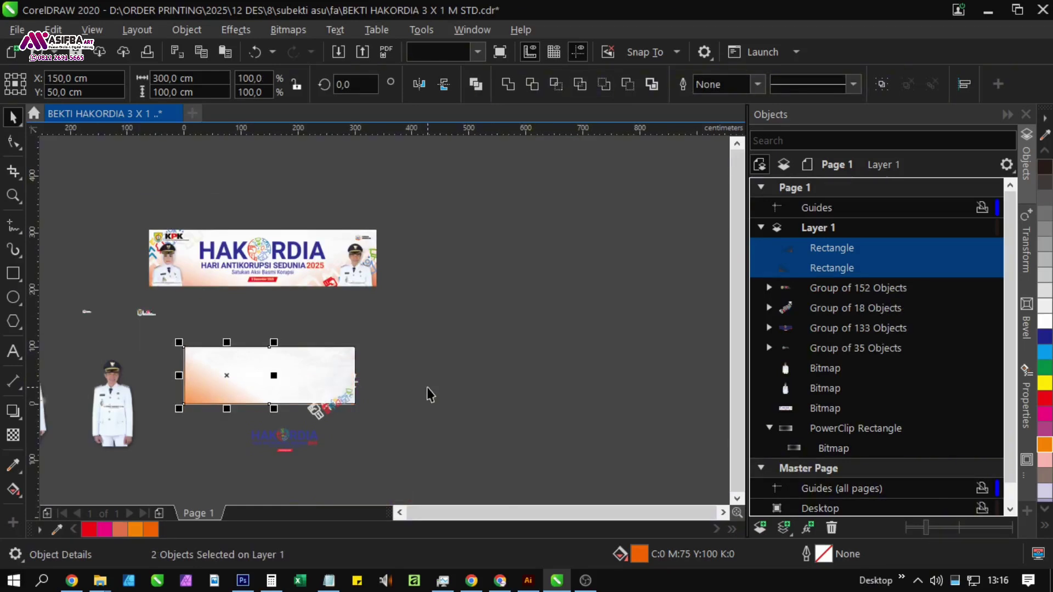
Move the start of the orange rectangle's transparency gradient onto the banner's lower-left corner.
click(426, 388)
click(206, 389)
scroll(206, 388, up, 1)
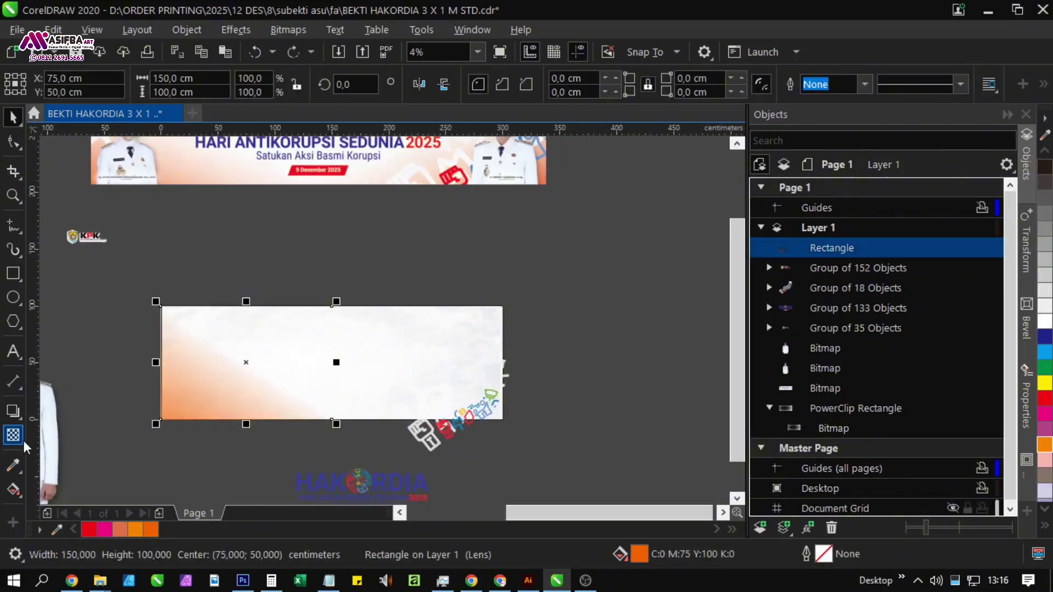
click(21, 441)
drag(185, 406, 177, 412)
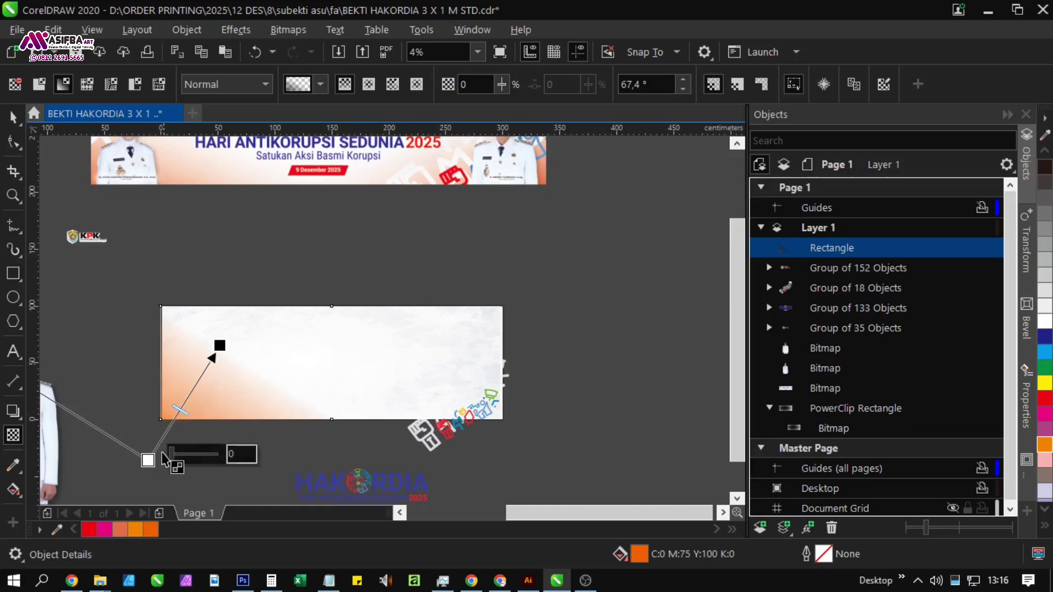
drag(147, 460, 168, 414)
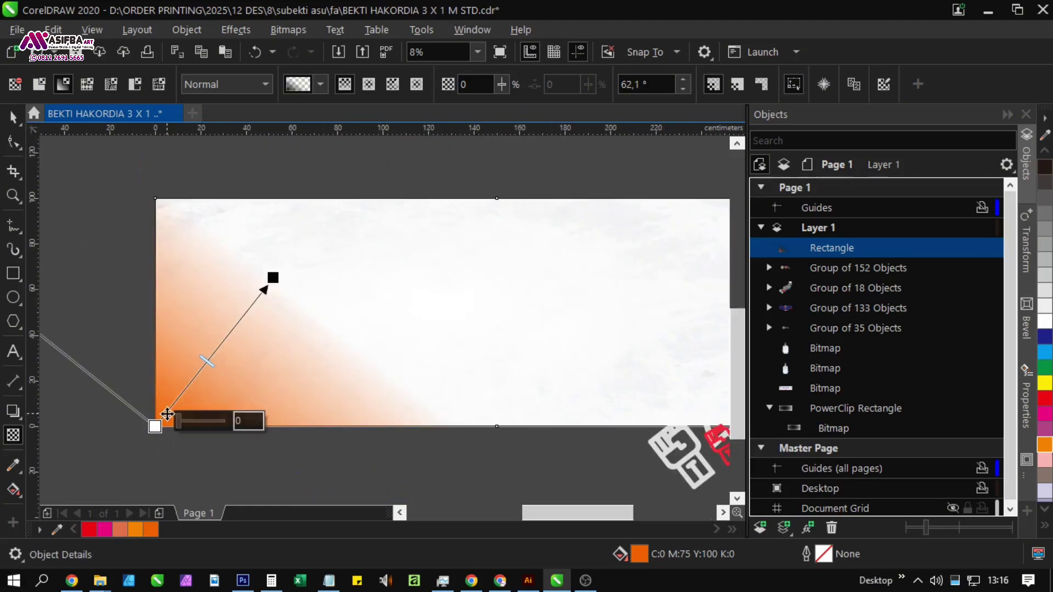
Shift the transparency gradient's midpoint close to its start and reposition its end node slightly lower and farther right.
scroll(165, 417, up, 2)
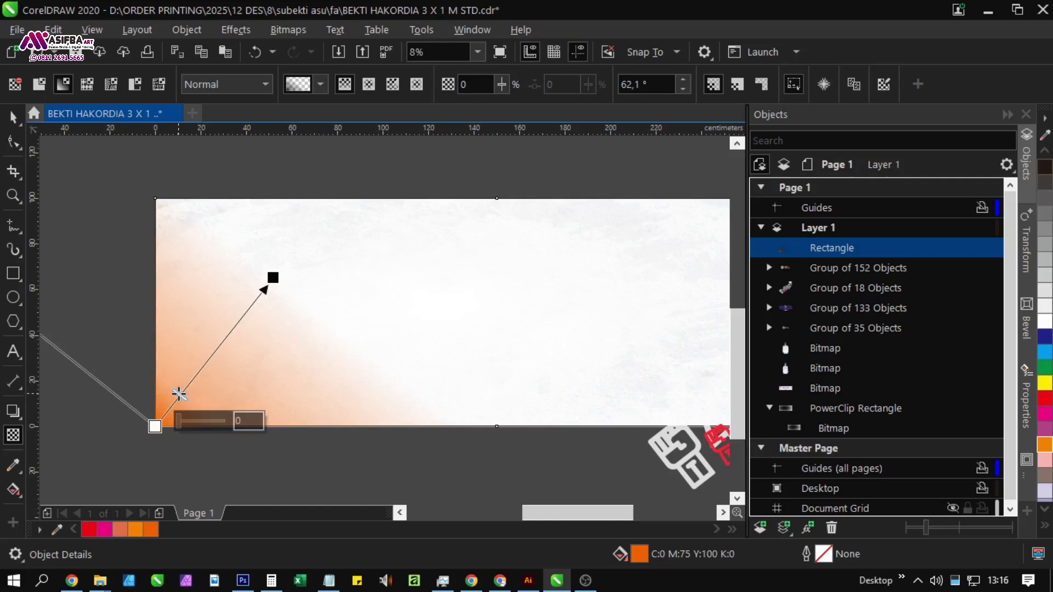
drag(266, 284, 264, 282)
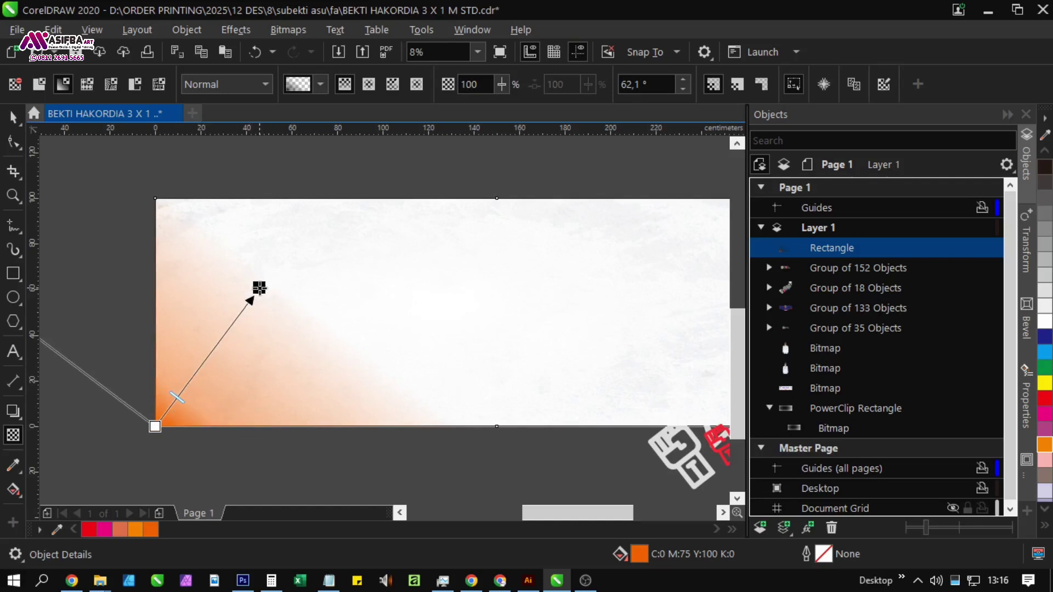
scroll(216, 332, down, 2)
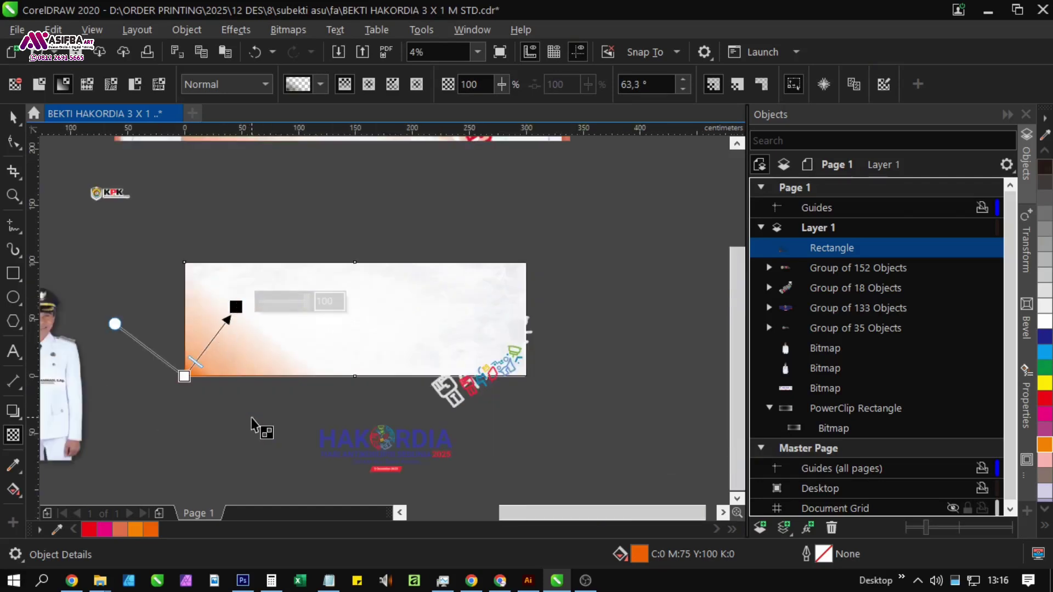
drag(235, 307, 248, 307)
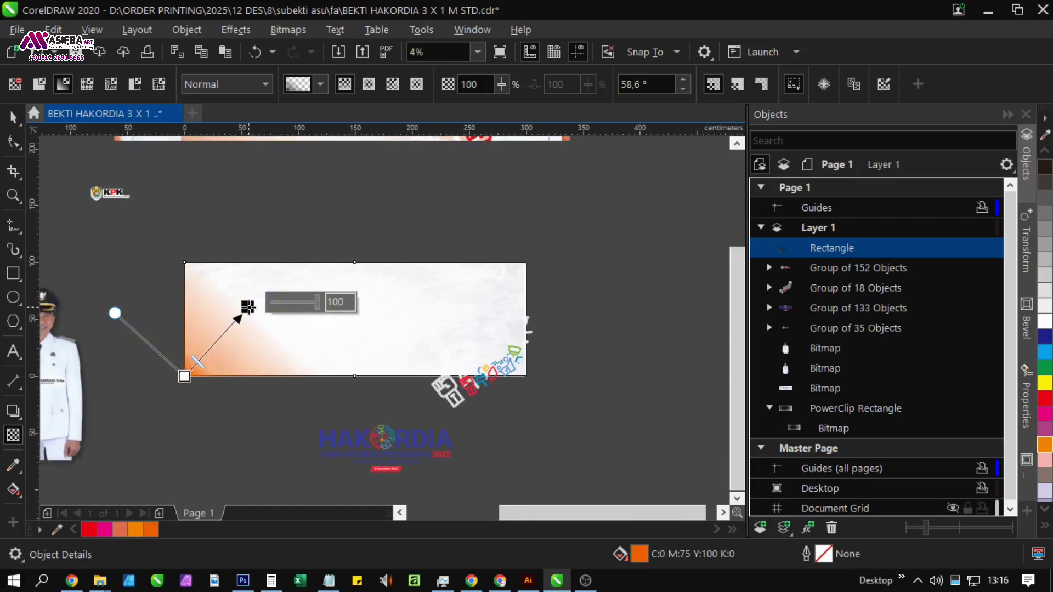
click(274, 387)
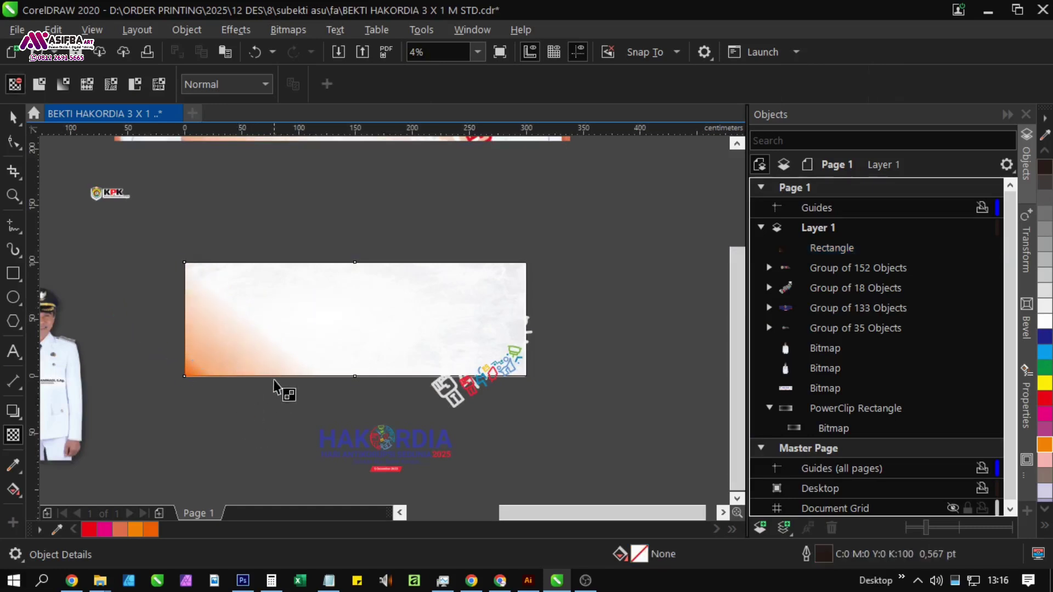
Move the midpoint of the orange rectangle's transparency gradient slightly up-right, away from its start at the banner's lower-left corner.
drag(274, 387, 232, 404)
key(space)
click(215, 370)
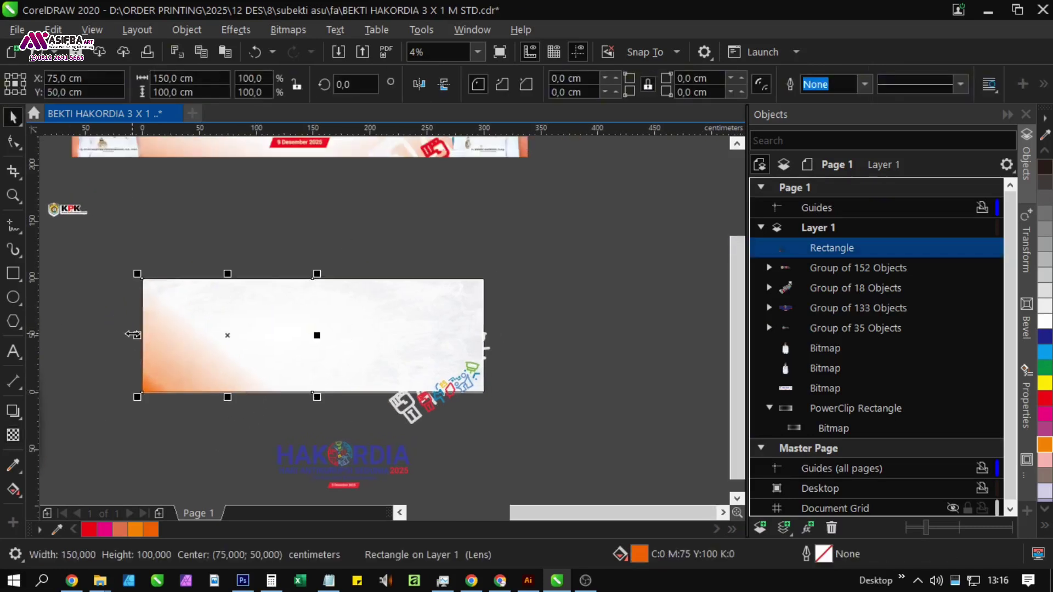
click(11, 442)
scroll(116, 396, up, 1)
drag(192, 364, 202, 348)
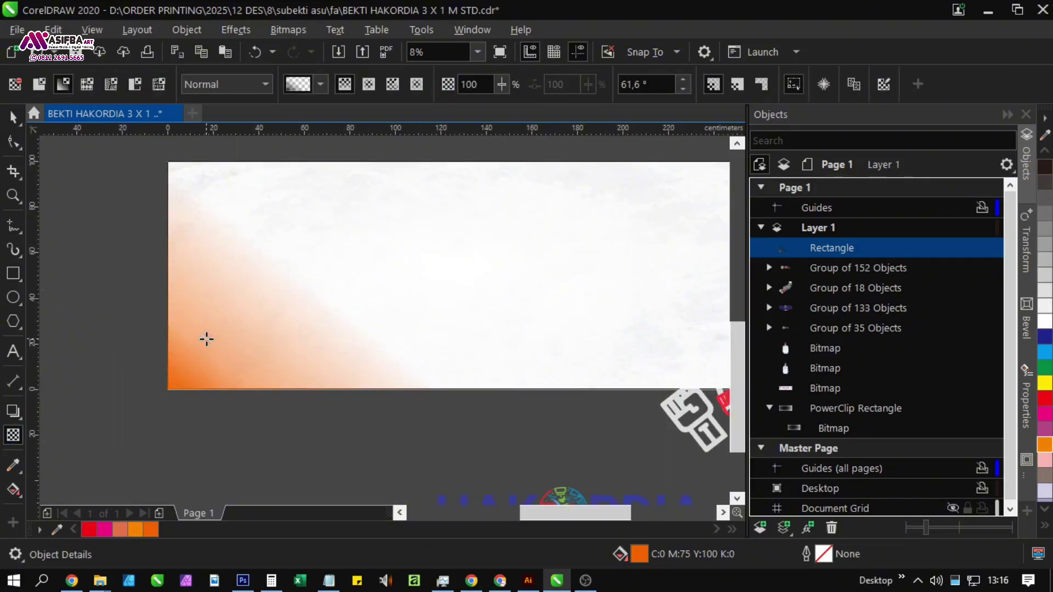
scroll(204, 342, down, 1)
click(197, 437)
scroll(176, 447, down, 1)
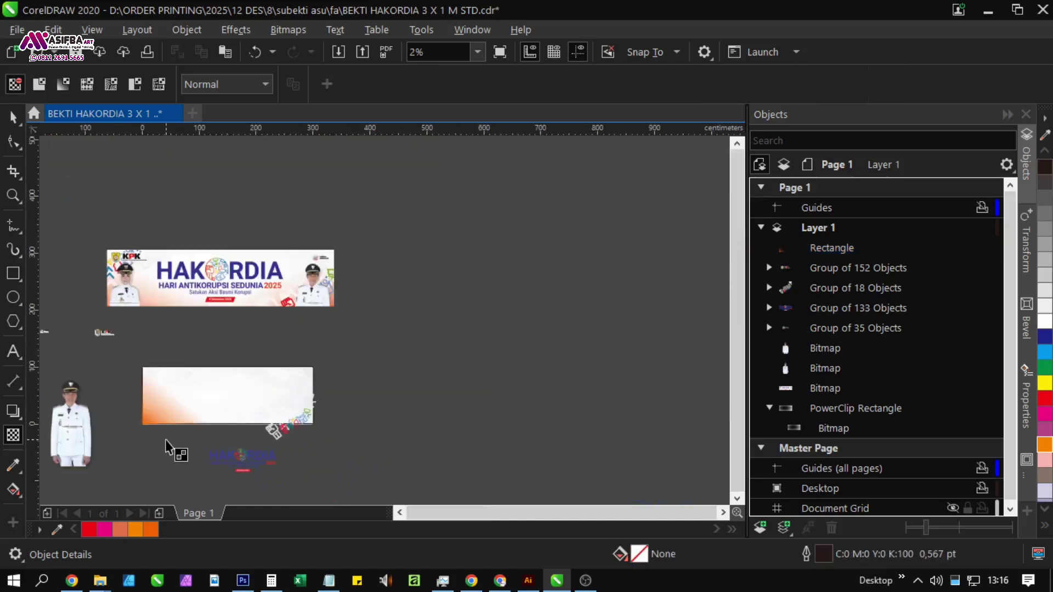
Mirror a copy of the orange fade rectangle horizontally onto the banner's right half.
scroll(207, 451, up, 1)
key(space)
click(123, 385)
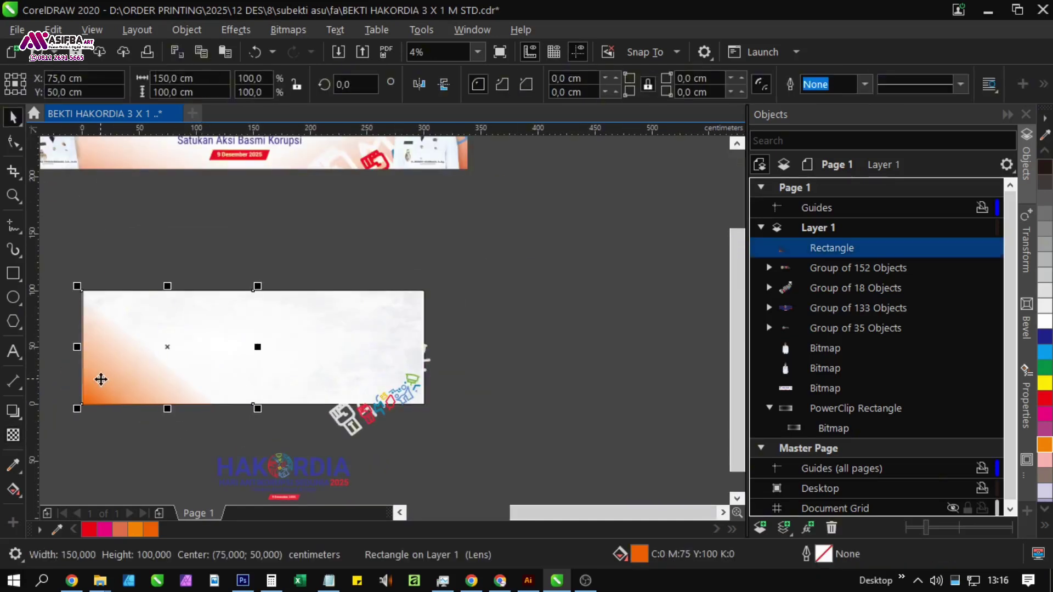
drag(78, 347, 331, 347)
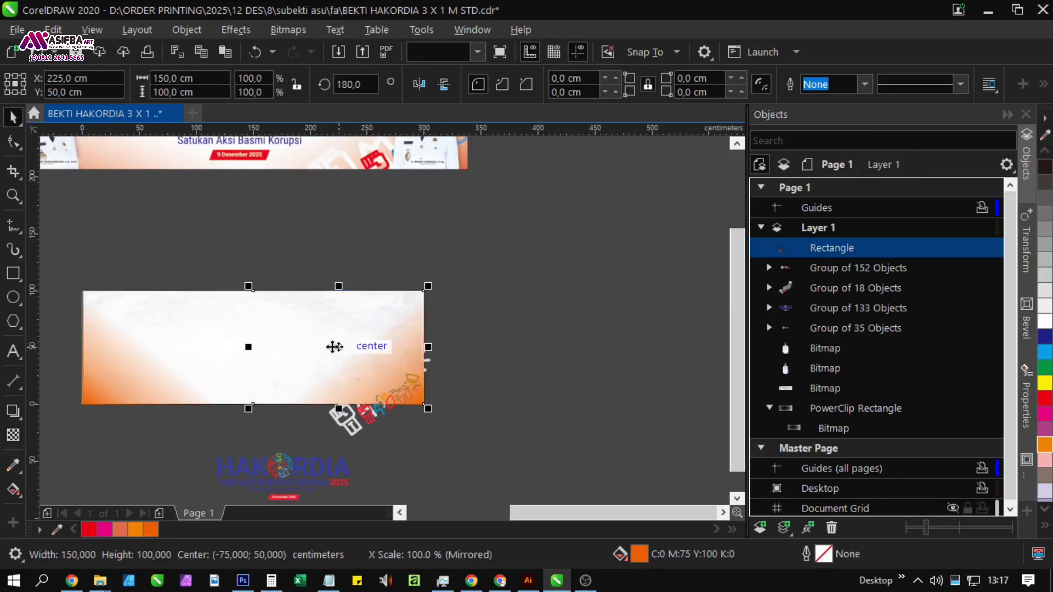
Select both orange fade rectangles and PowerClip them inside the banner rectangle.
shift+click(153, 375)
scroll(153, 375, down, 1)
drag(152, 374, 140, 462)
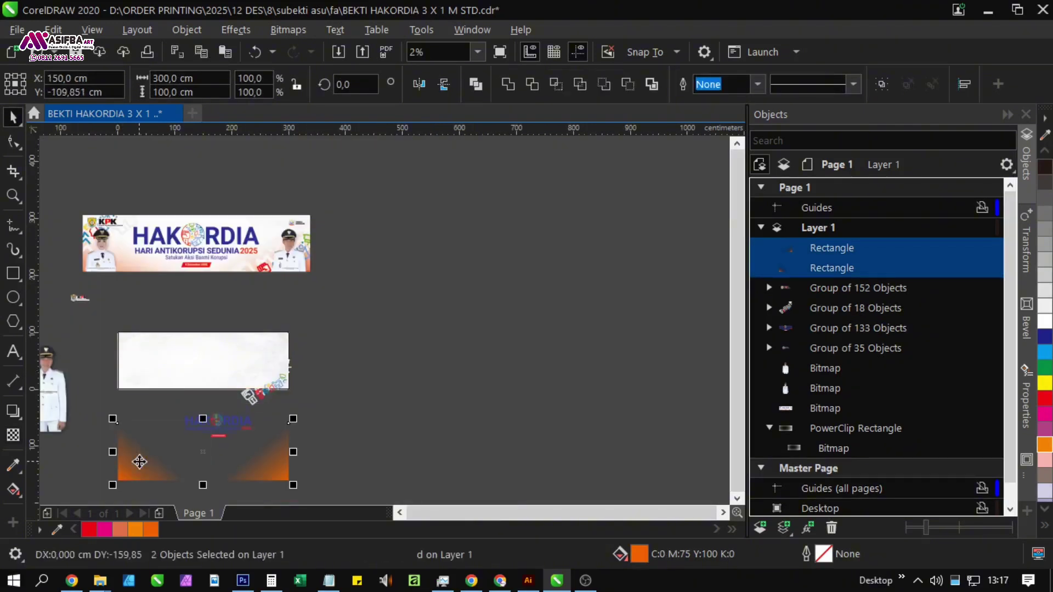
right_click(139, 461)
click(198, 322)
click(219, 340)
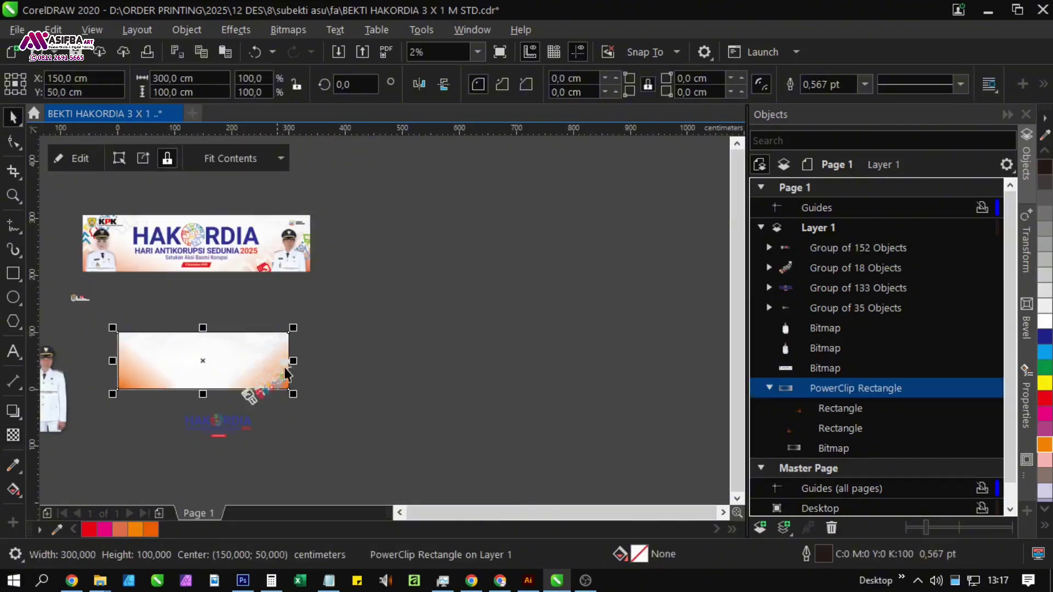
Enlarge the colorful icon group to about 147 × 136 cm and place it over the banner's lower-right corner.
scroll(254, 404, up, 1)
click(257, 387)
scroll(285, 433, down, 1)
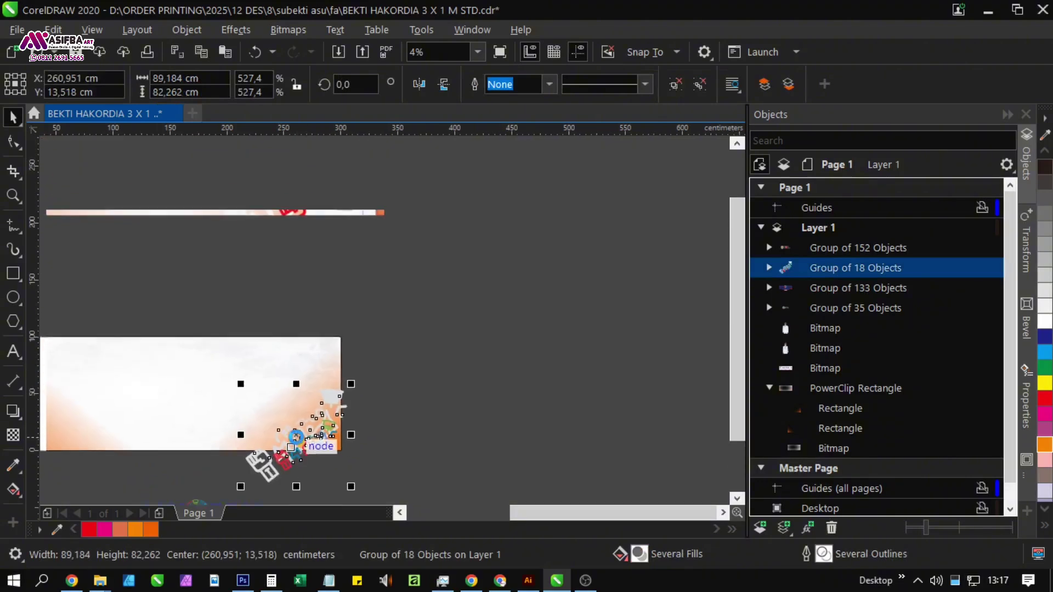
scroll(293, 432, up, 1)
scroll(292, 432, up, 1)
scroll(292, 432, down, 1)
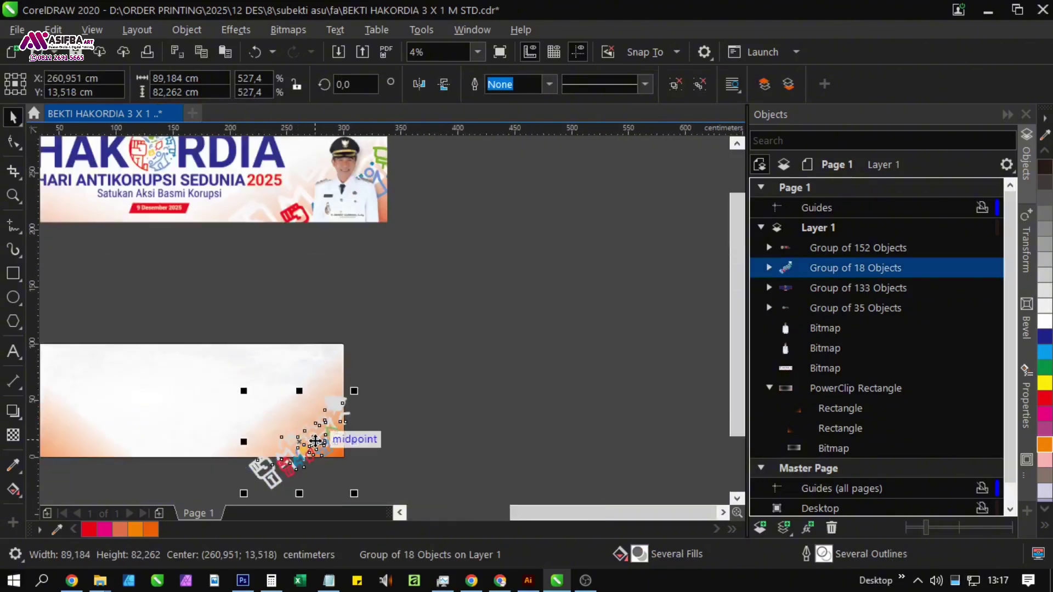
drag(319, 442, 330, 427)
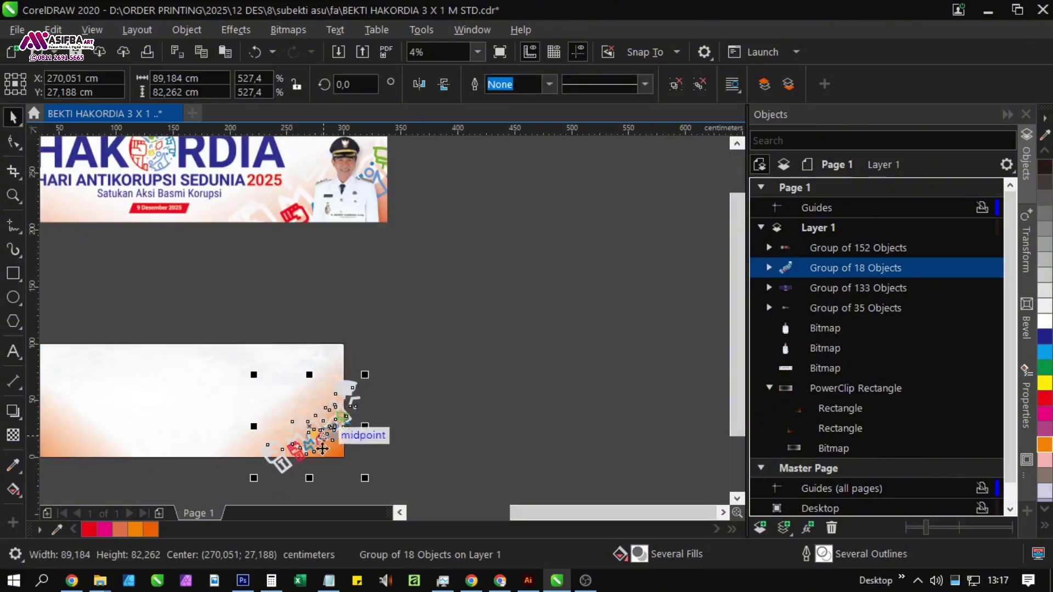
drag(369, 374, 400, 348)
drag(322, 444, 305, 424)
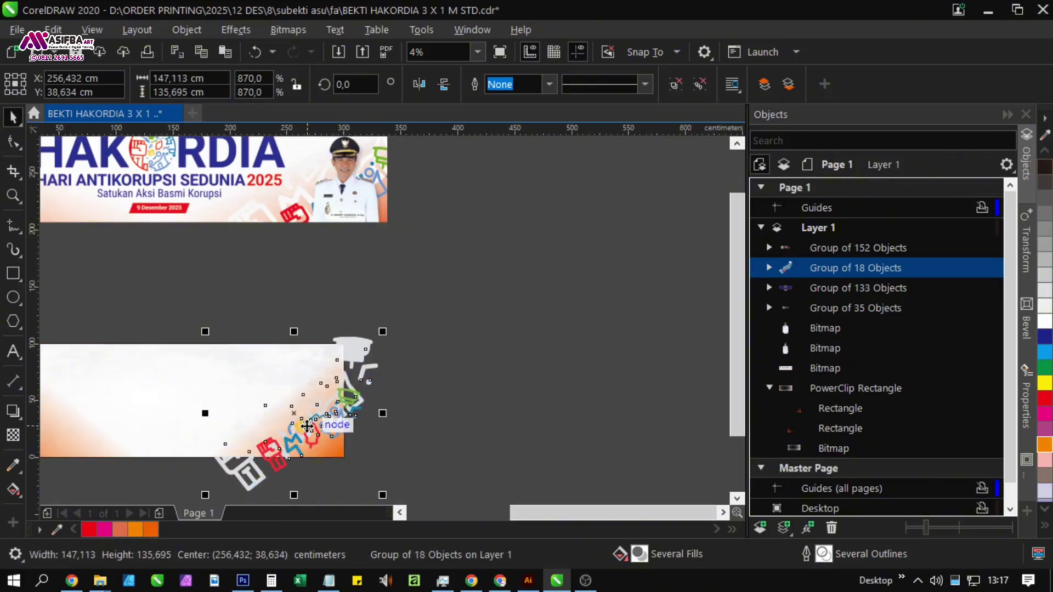
Make a horizontally mirrored copy of the icon group, flip it vertically, and place it over the banner's upper-left corner.
drag(308, 479, 464, 449)
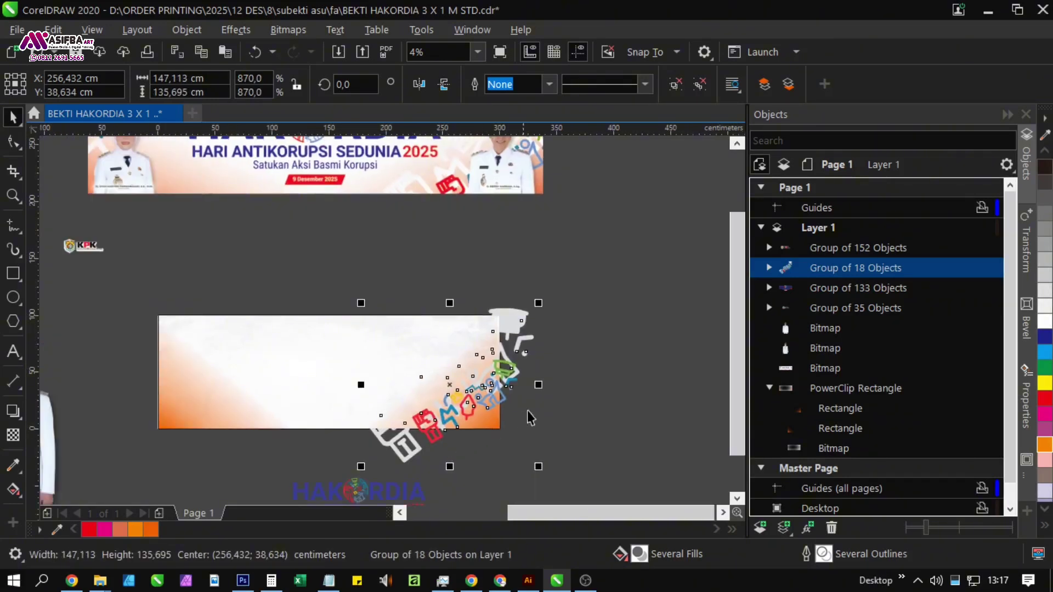
drag(541, 384, 192, 384)
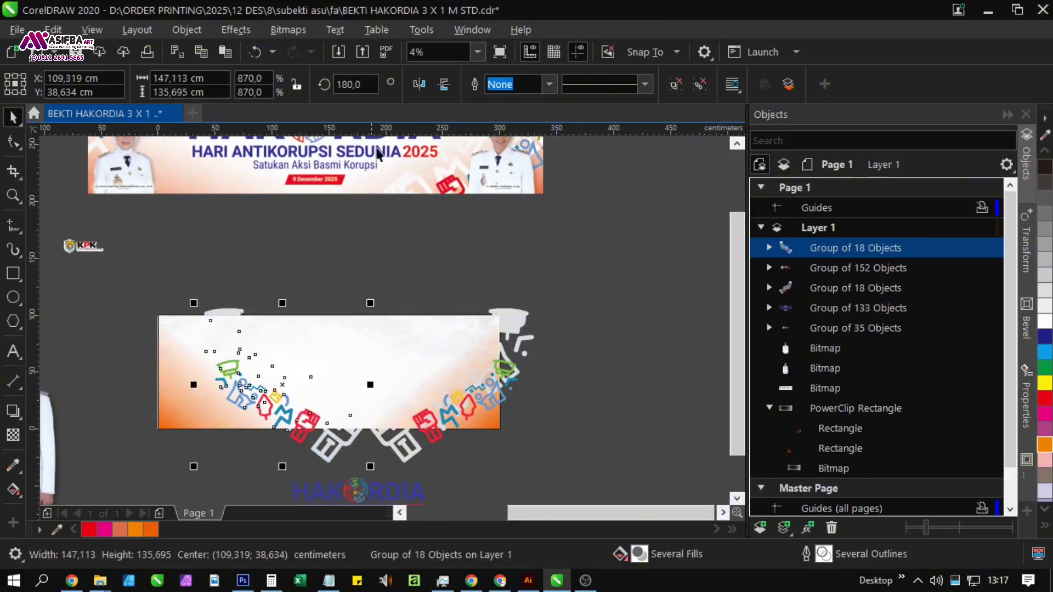
click(442, 84)
drag(262, 367, 204, 426)
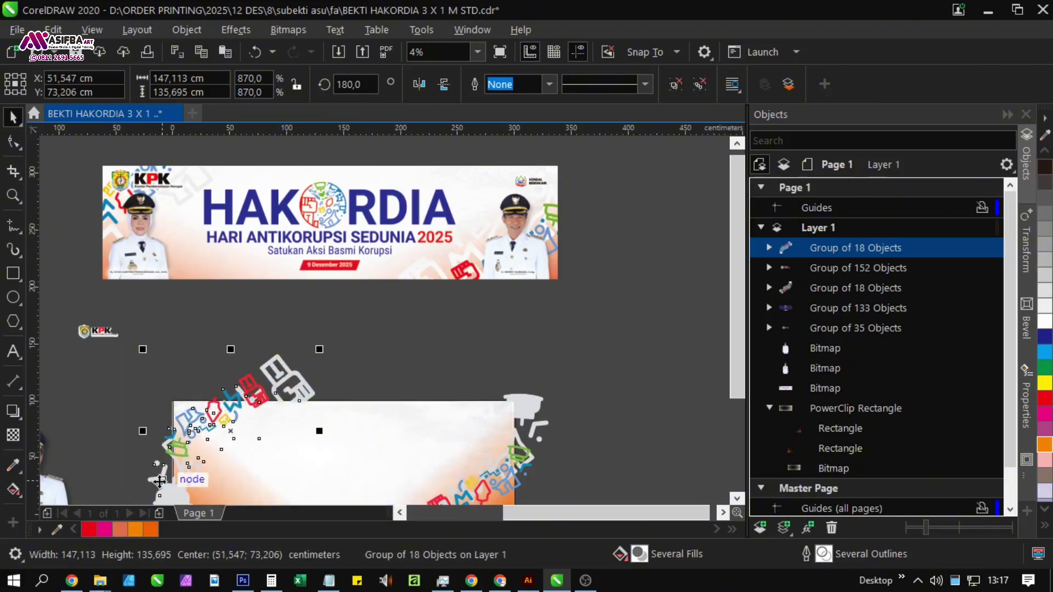
Move the flipped icon group copy off the banner to the empty area on its right.
scroll(159, 481, up, 2)
scroll(211, 400, down, 3)
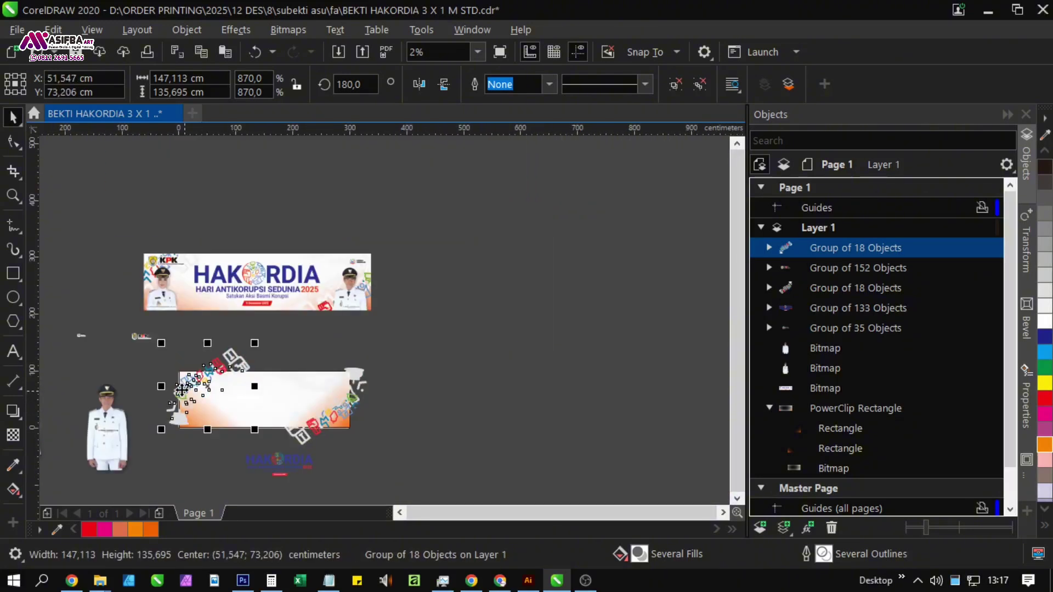
scroll(186, 387, up, 2)
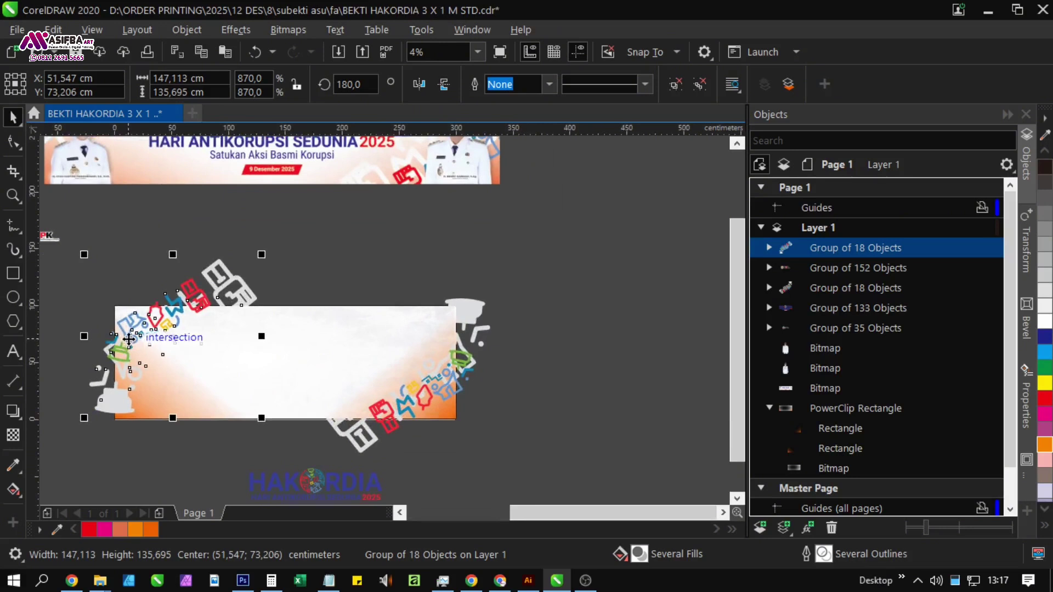
drag(128, 339, 437, 341)
scroll(131, 335, down, 2)
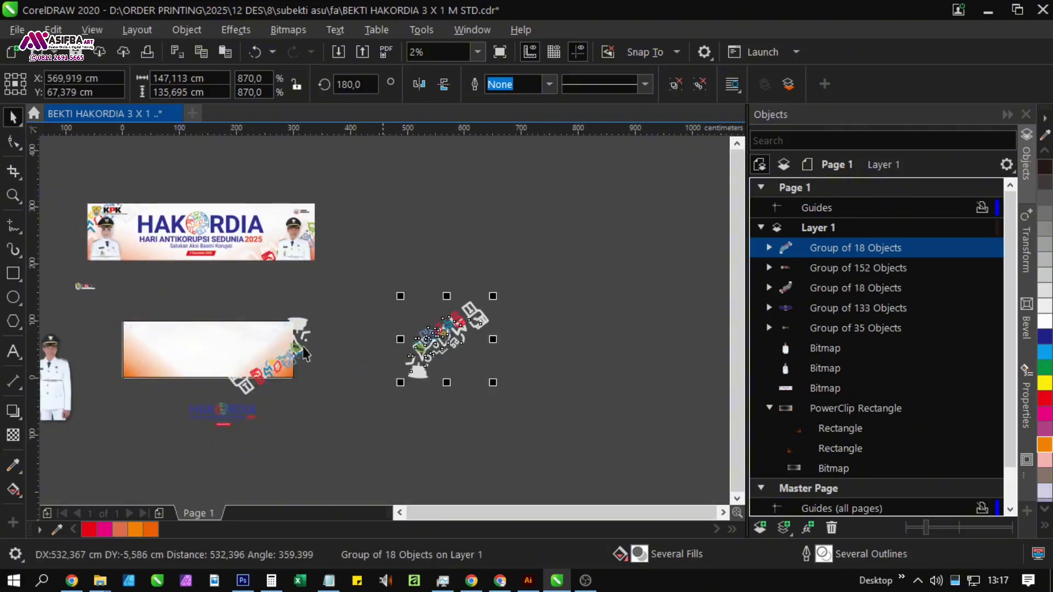
PowerClip the icon group at the lower-right corner inside the banner rectangle.
scroll(253, 360, up, 1)
click(274, 378)
right_click(274, 378)
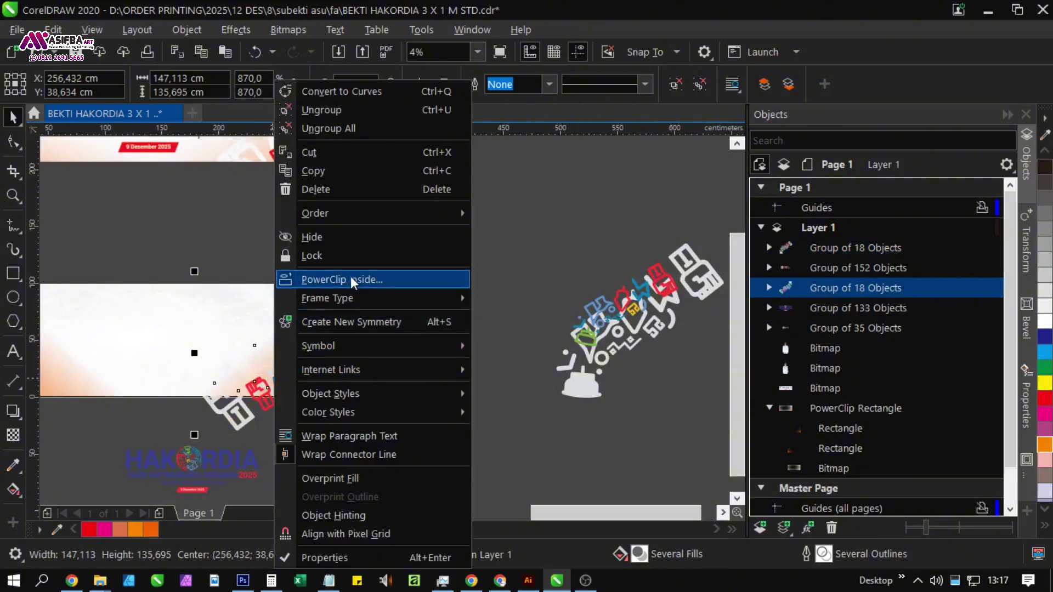
click(395, 278)
click(190, 317)
click(334, 400)
Select the two official portraits beside the banner and move them together onto it.
scroll(329, 399, down, 1)
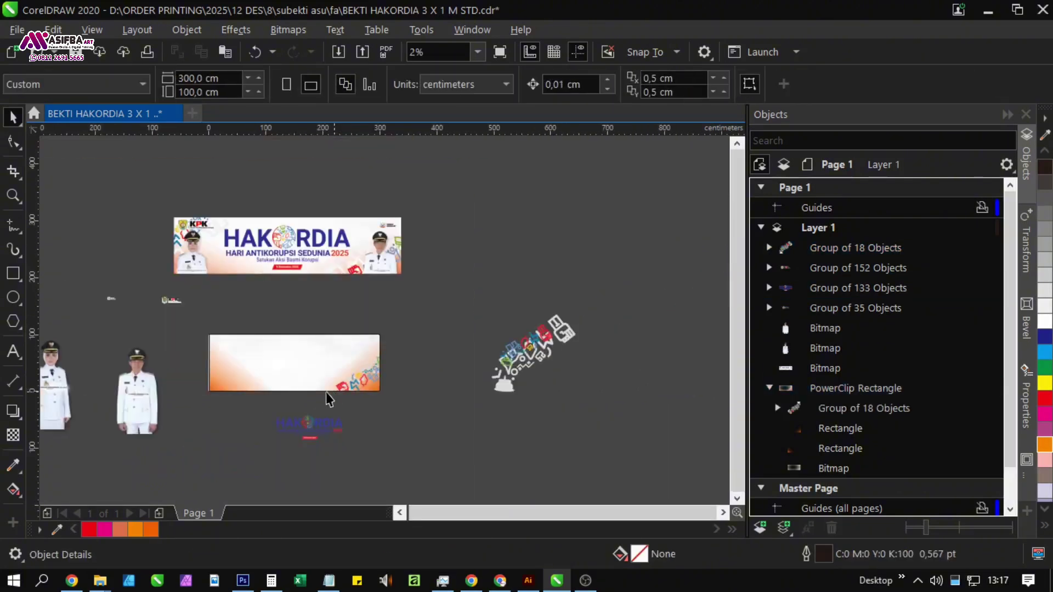
click(126, 422)
scroll(164, 411, left, 3)
shift+click(196, 405)
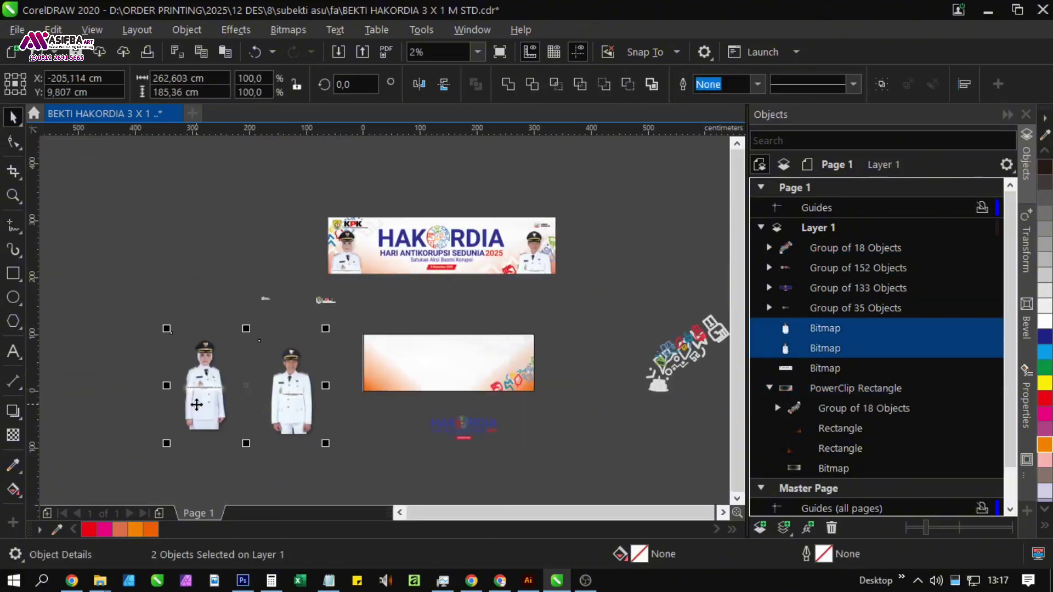
drag(197, 405, 391, 416)
click(546, 422)
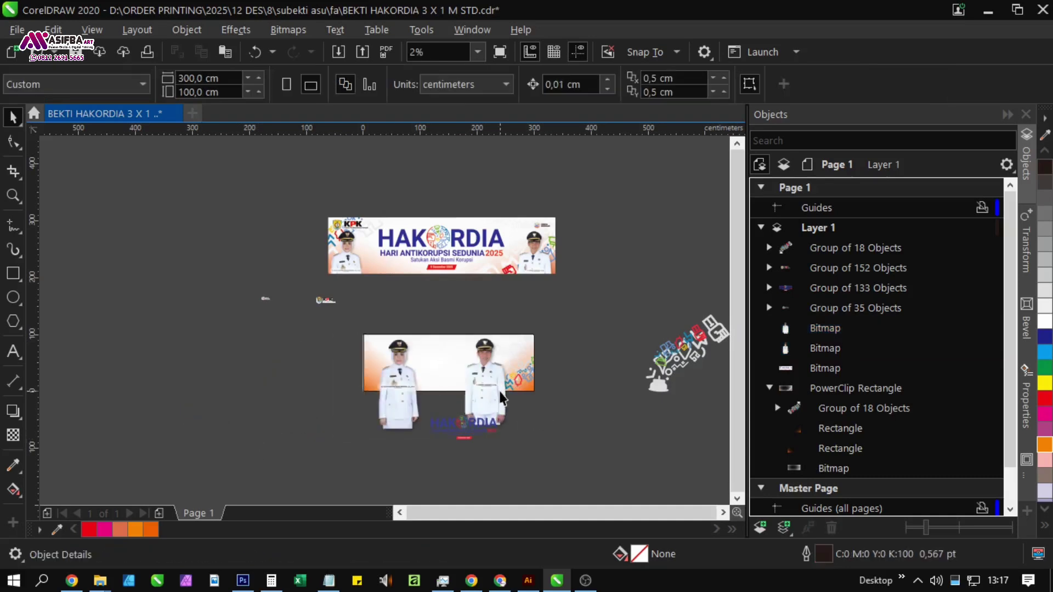
Shift the man's portrait toward the banner's right edge and the woman's portrait toward its left edge.
scroll(500, 391, up, 1)
drag(484, 405, 513, 413)
click(300, 408)
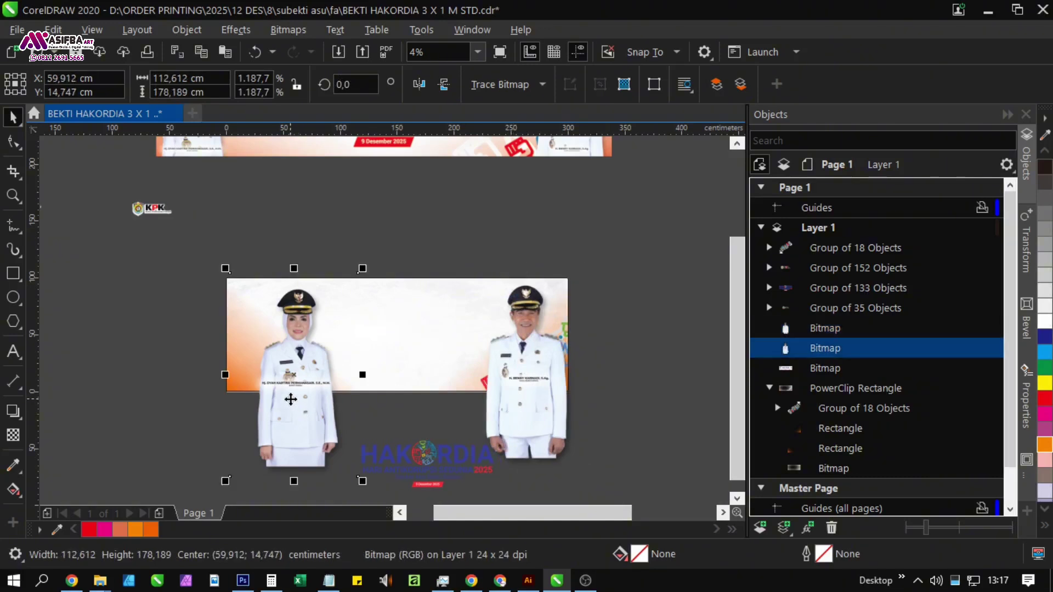
scroll(300, 408, up, 1)
drag(241, 415, 223, 415)
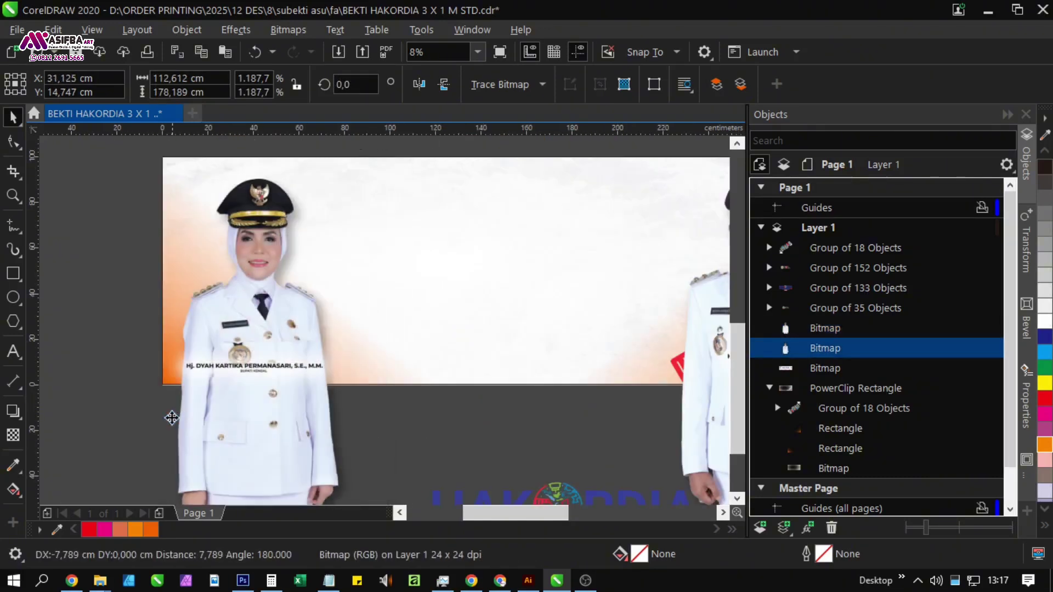
Scale both portraits down together to about 302 × 158 cm overall.
scroll(172, 418, down, 1)
shift+click(485, 420)
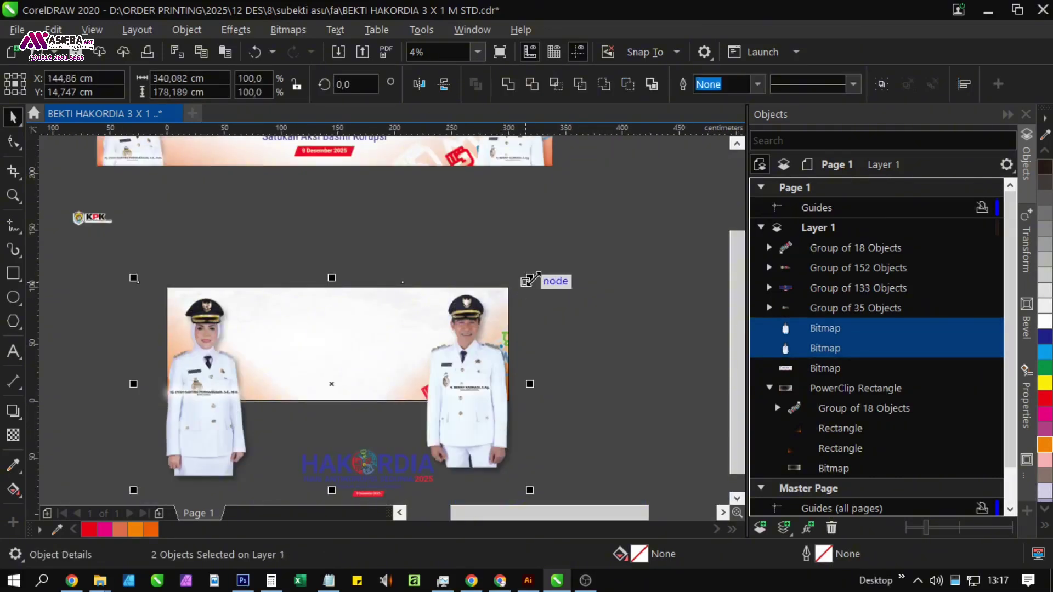
drag(524, 280, 489, 293)
scroll(430, 427, up, 1)
drag(430, 426, 428, 404)
scroll(425, 412, down, 1)
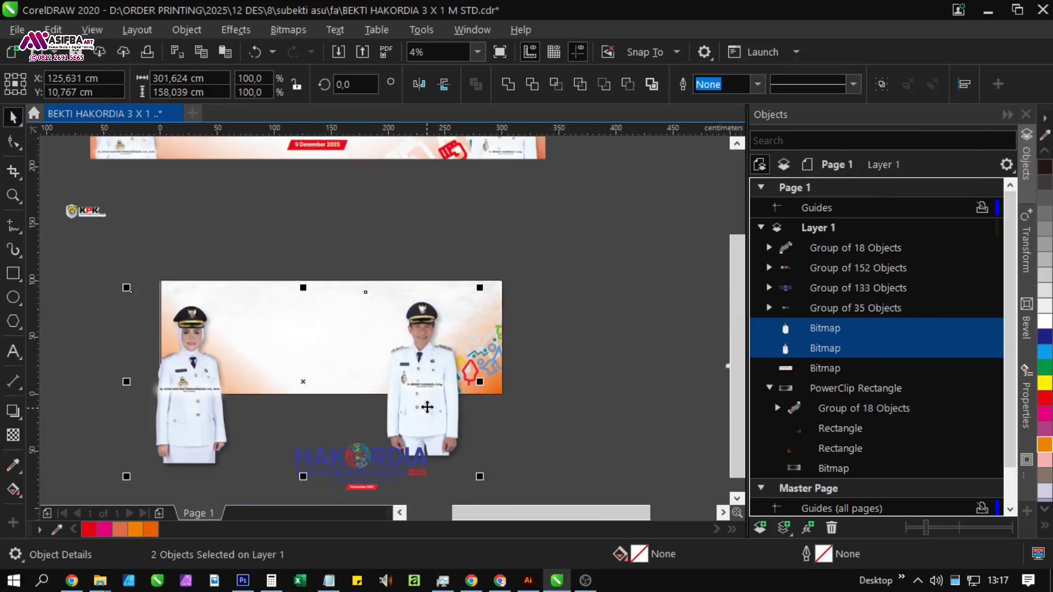
Reposition the woman's portrait near the banner's lower-left corner and the man's portrait near its lower-right corner.
click(272, 436)
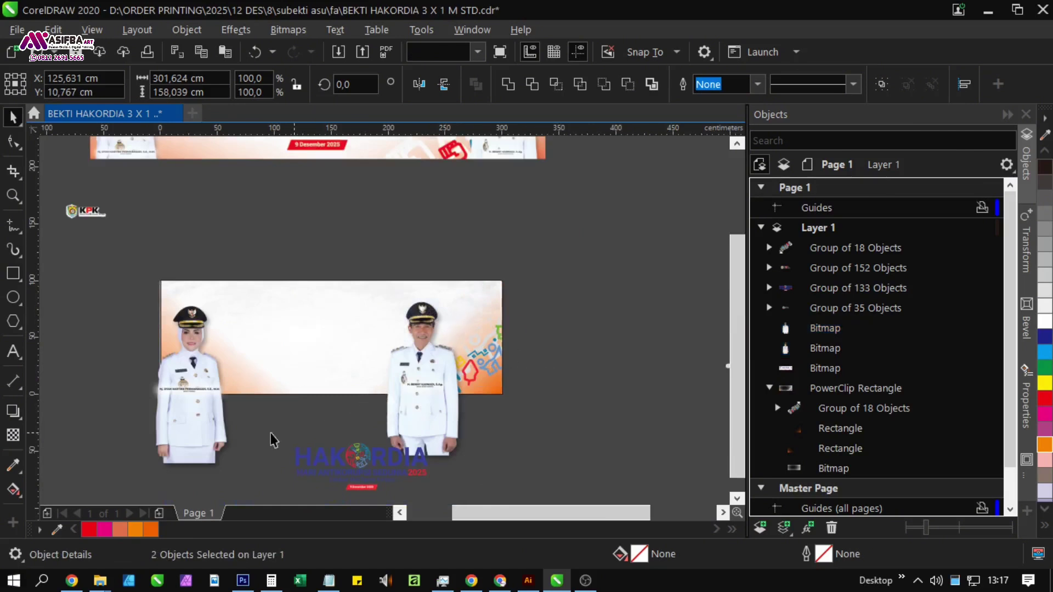
click(193, 406)
scroll(195, 406, up, 1)
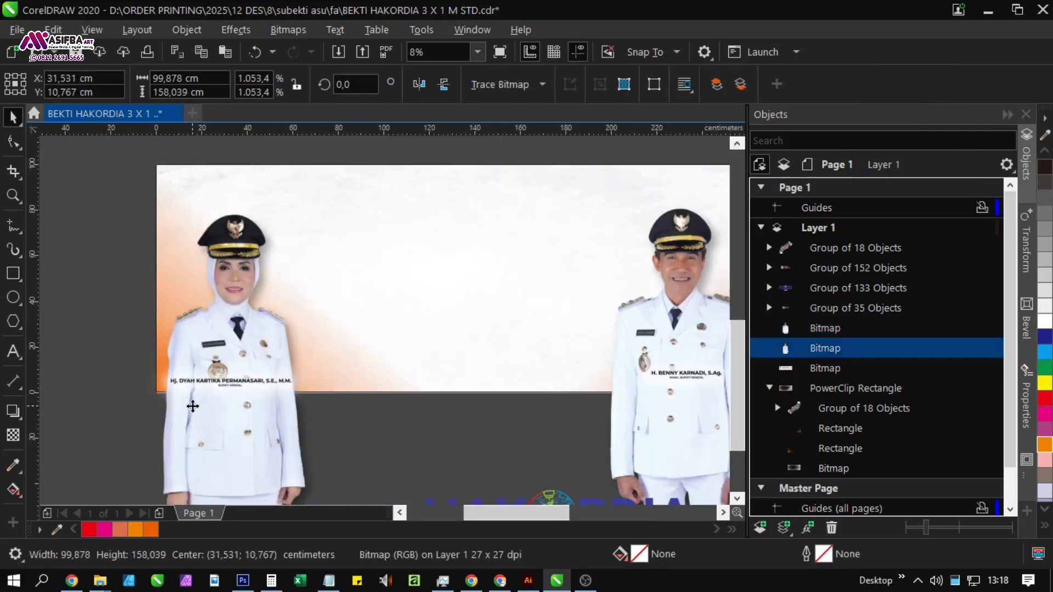
drag(196, 406, 206, 431)
scroll(183, 408, down, 1)
scroll(233, 431, up, 1)
drag(388, 430, 166, 400)
drag(351, 382, 451, 392)
scroll(452, 392, down, 3)
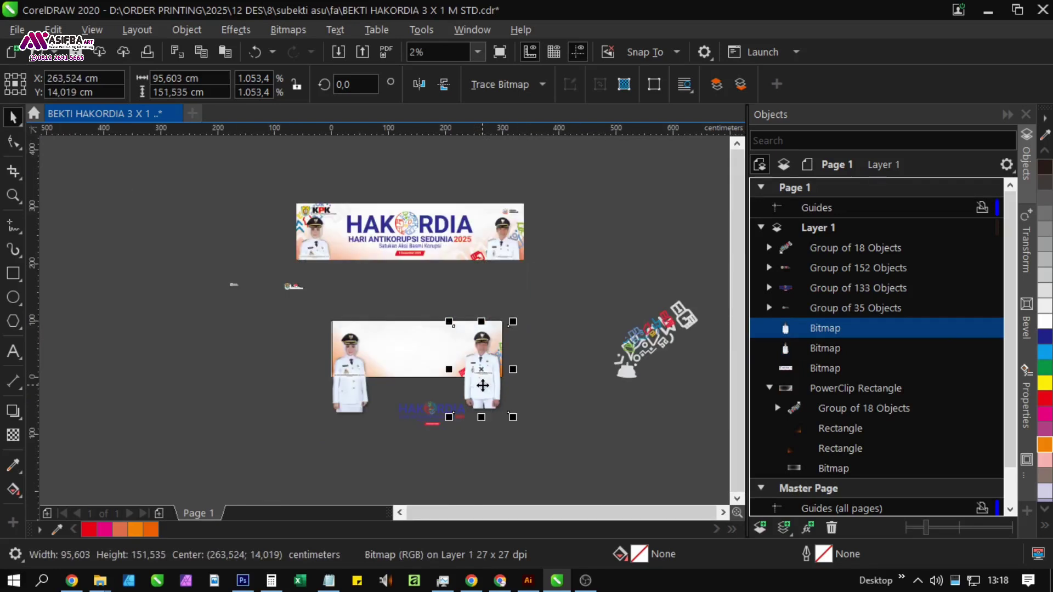
PowerClip the man's portrait and the woman's portrait inside the banner rectangle.
scroll(482, 385, up, 2)
right_click(493, 375)
click(564, 312)
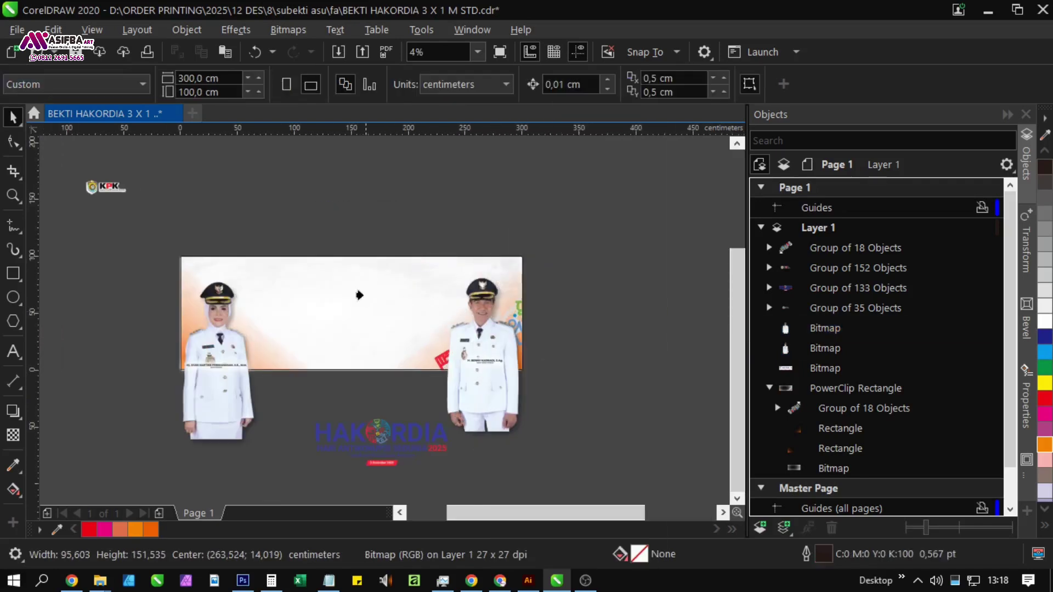
click(357, 294)
click(268, 399)
right_click(219, 395)
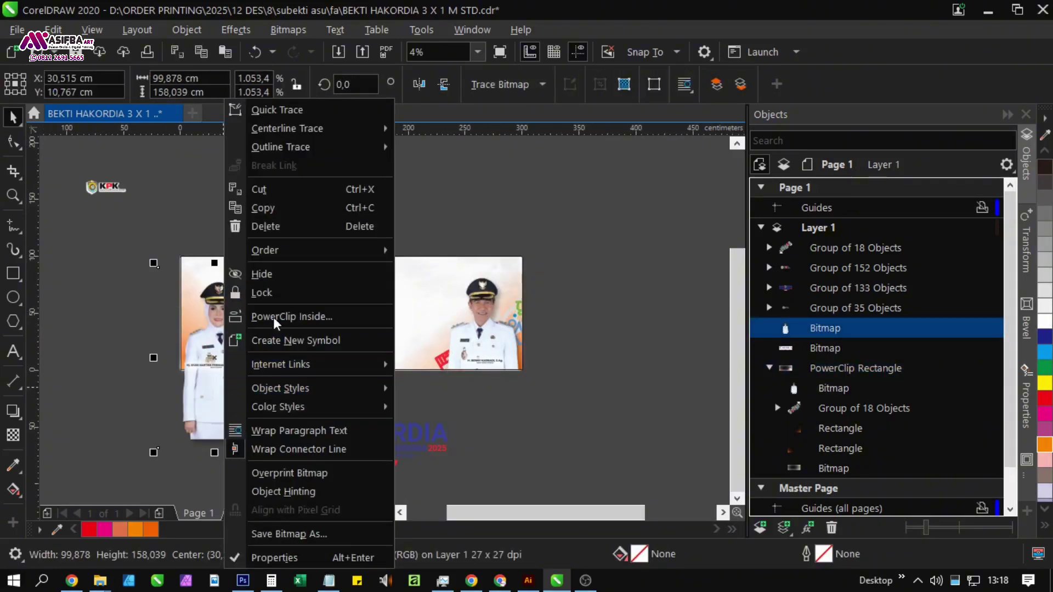
click(281, 315)
click(352, 317)
click(530, 353)
Move the group with the regional crest and KPK logo onto the banner's upper-left corner.
scroll(531, 353, down, 2)
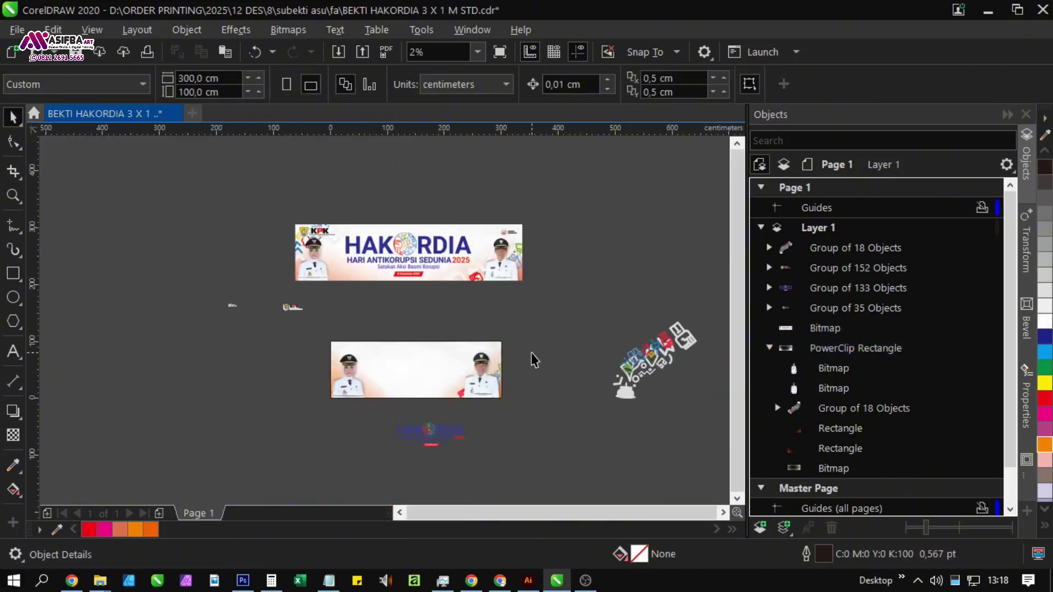
scroll(284, 288, up, 2)
drag(261, 284, 283, 290)
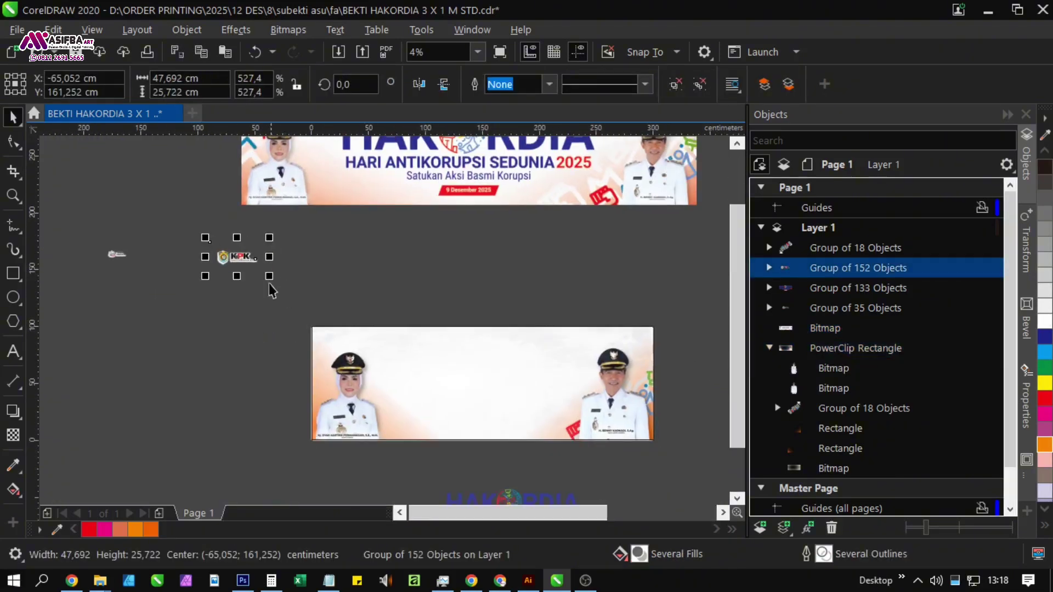
drag(221, 256, 362, 348)
scroll(344, 338, up, 3)
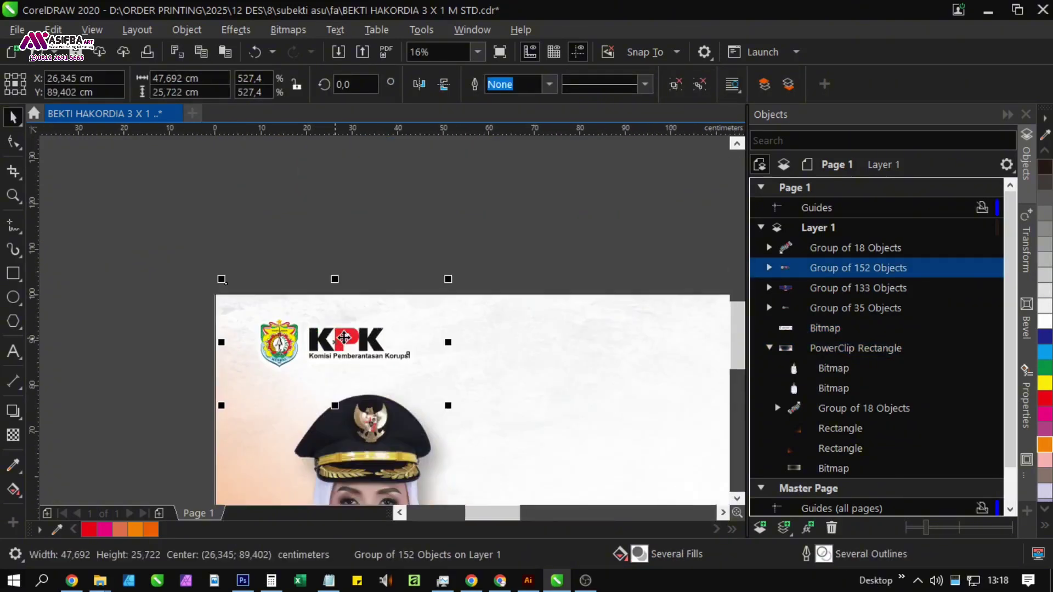
Enlarge the crest and KPK logo group to about 70 × 38 cm above the woman's portrait.
drag(450, 410, 511, 440)
click(222, 281)
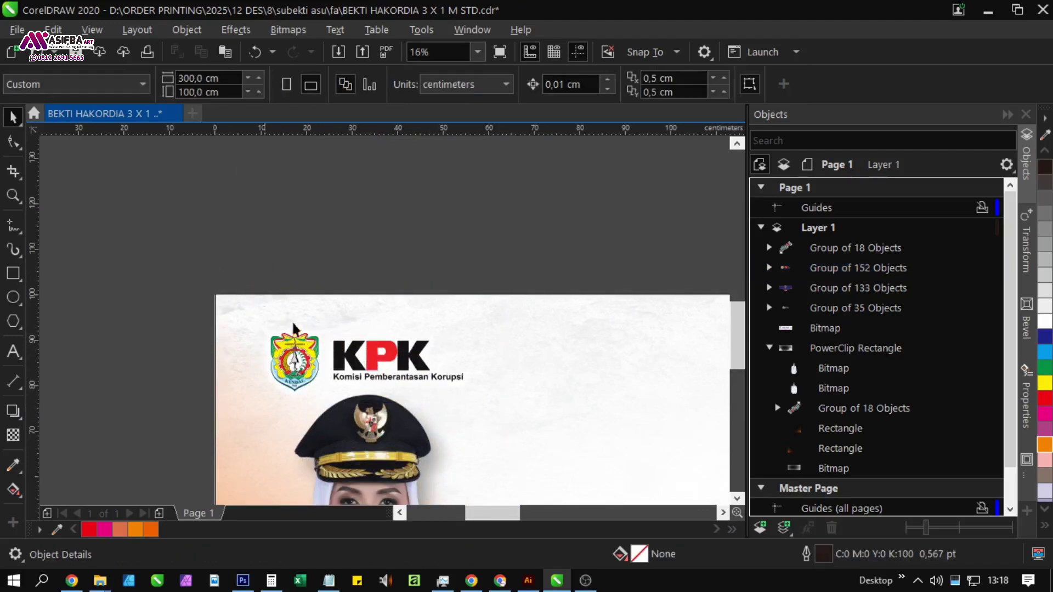
click(332, 355)
drag(221, 279, 182, 256)
scroll(421, 368, down, 1)
scroll(421, 368, right, 1)
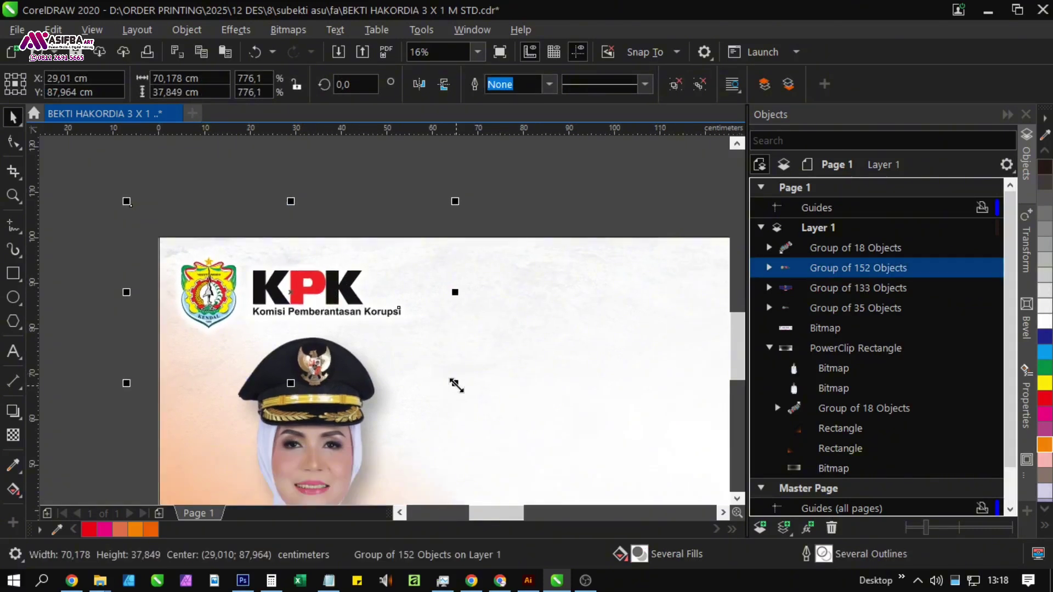
Enlarge the crest and KPK logo group to about 81 × 44 cm in the banner's upper-left corner.
drag(456, 386, 473, 394)
scroll(460, 328, down, 1)
scroll(449, 252, up, 1)
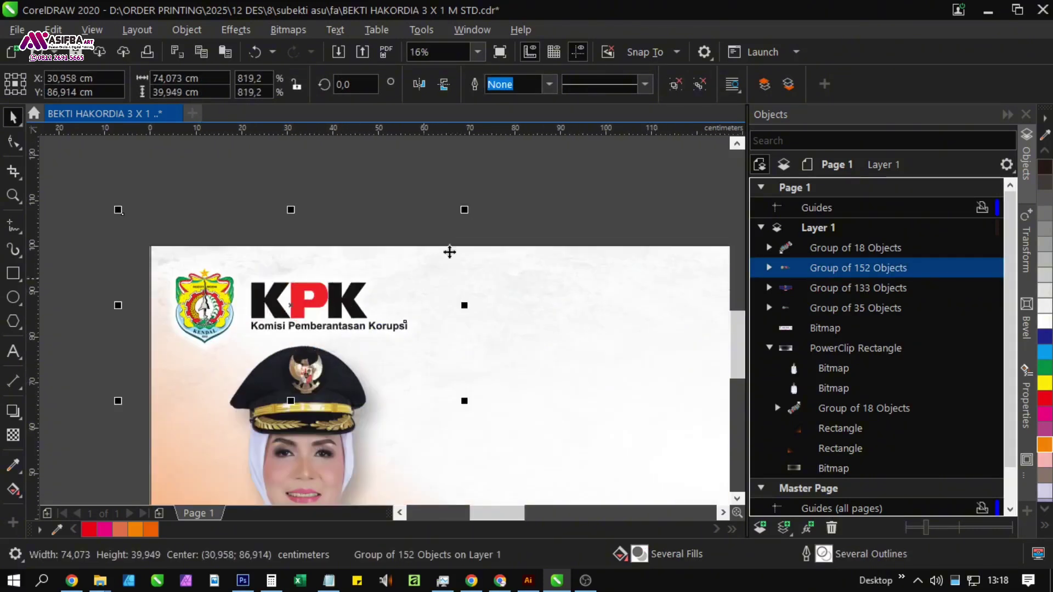
scroll(450, 251, down, 1)
drag(465, 204, 492, 204)
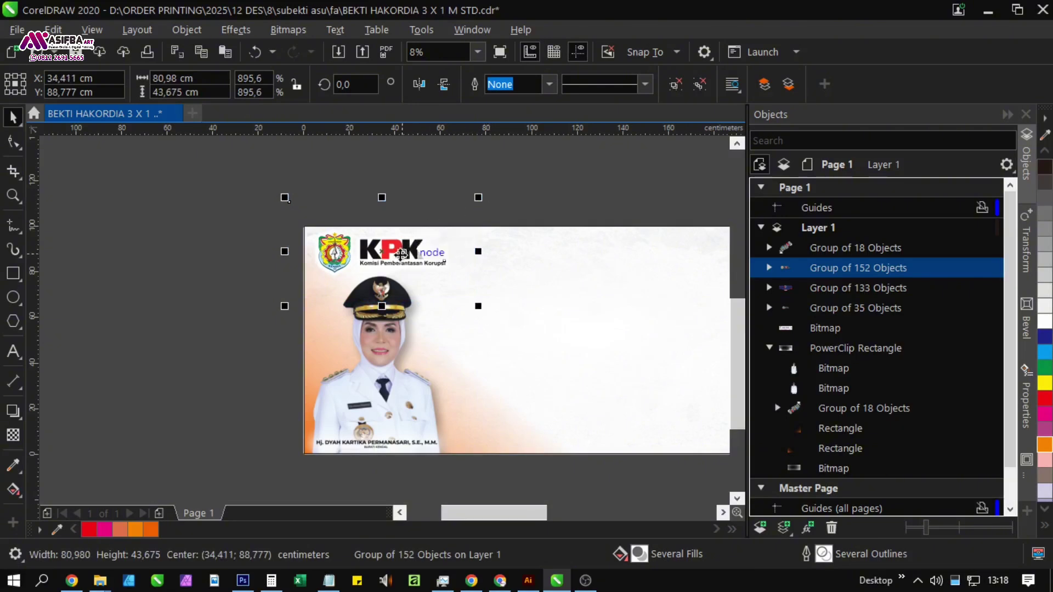
PowerClip the crest and KPK logo group inside the banner rectangle.
right_click(396, 253)
click(447, 277)
click(540, 282)
scroll(271, 310, down, 2)
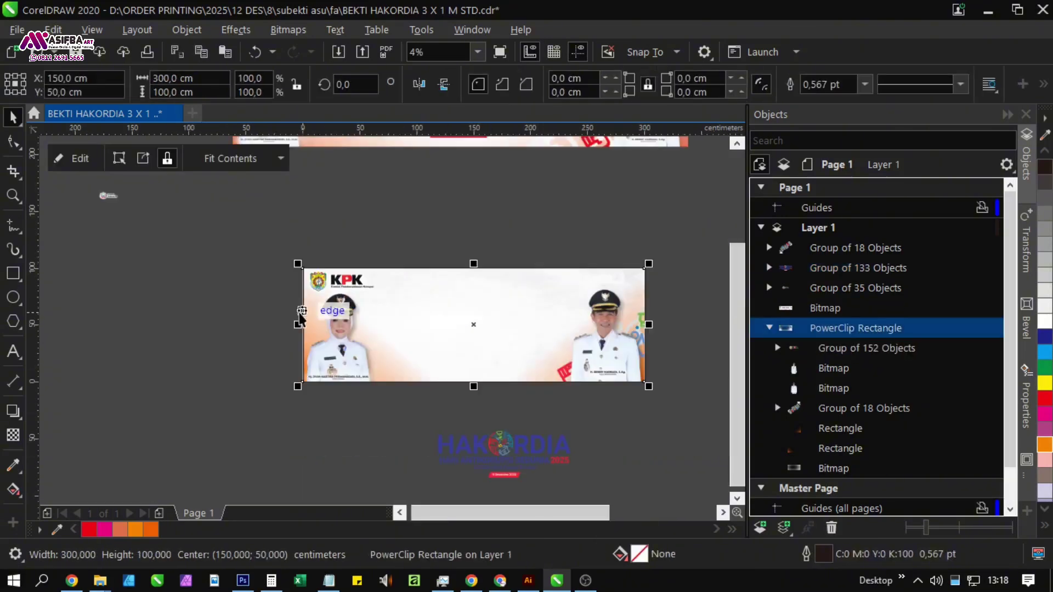
Enlarge the Kendal Berdikari logo group to about 49 × 33 cm and move it onto the banner's upper-right corner.
click(229, 273)
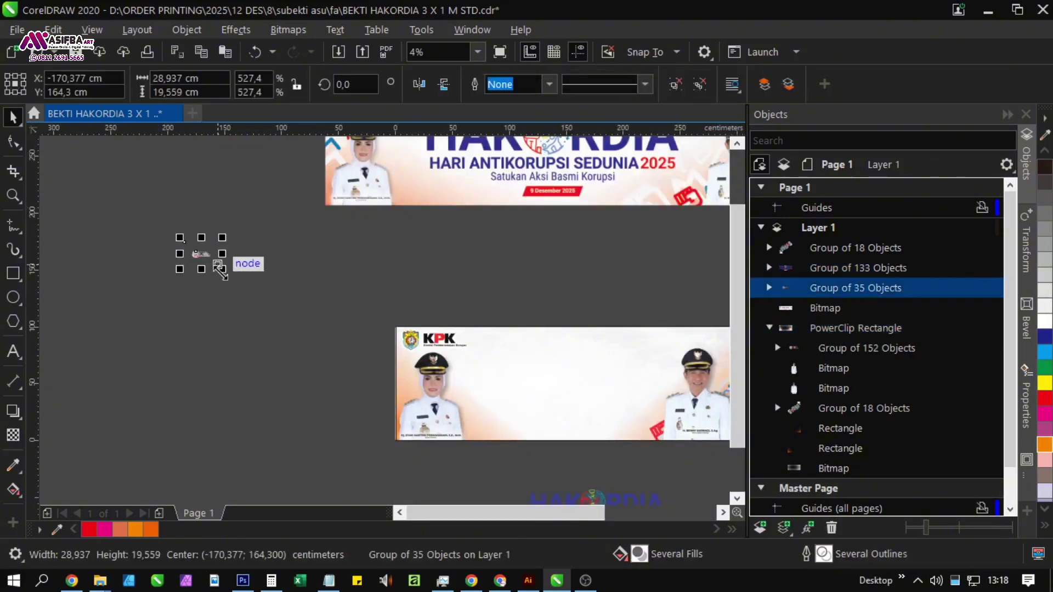
drag(222, 269, 202, 286)
drag(151, 244, 639, 316)
scroll(638, 316, up, 2)
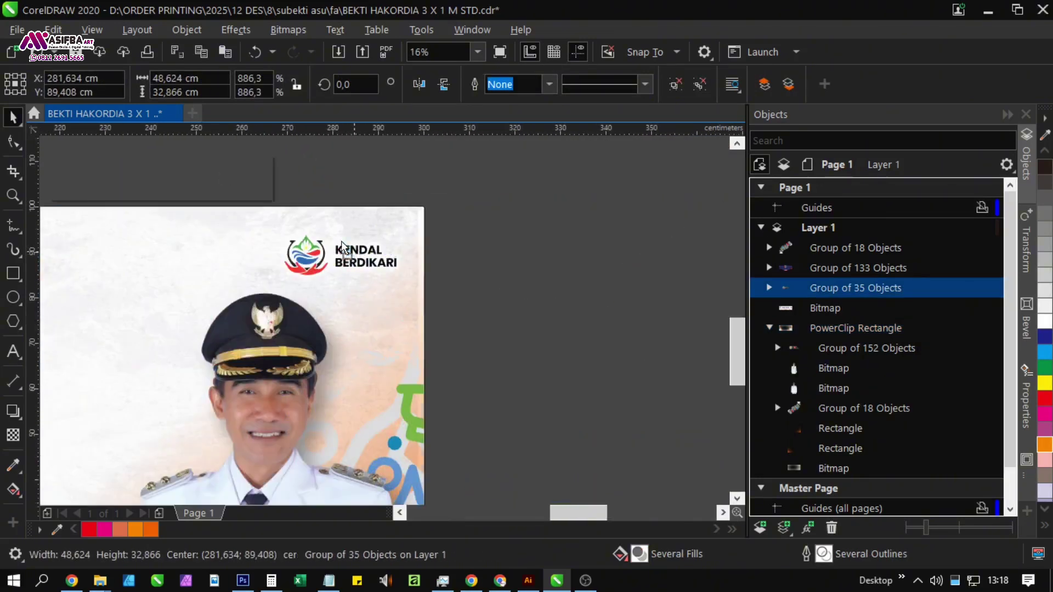
Reposition the Kendal Berdikari logo group above the man's portrait and enlarge it to about 74 × 50 cm.
drag(349, 250, 330, 230)
drag(435, 315, 466, 346)
drag(364, 268, 367, 255)
scroll(434, 211, up, 2)
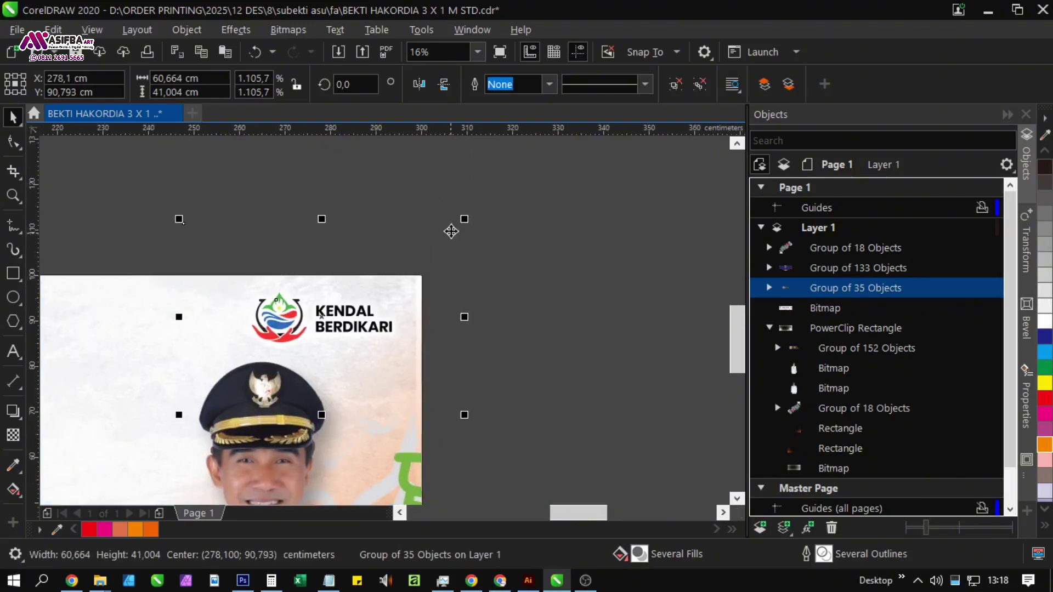
drag(464, 219, 480, 208)
scroll(400, 286, down, 4)
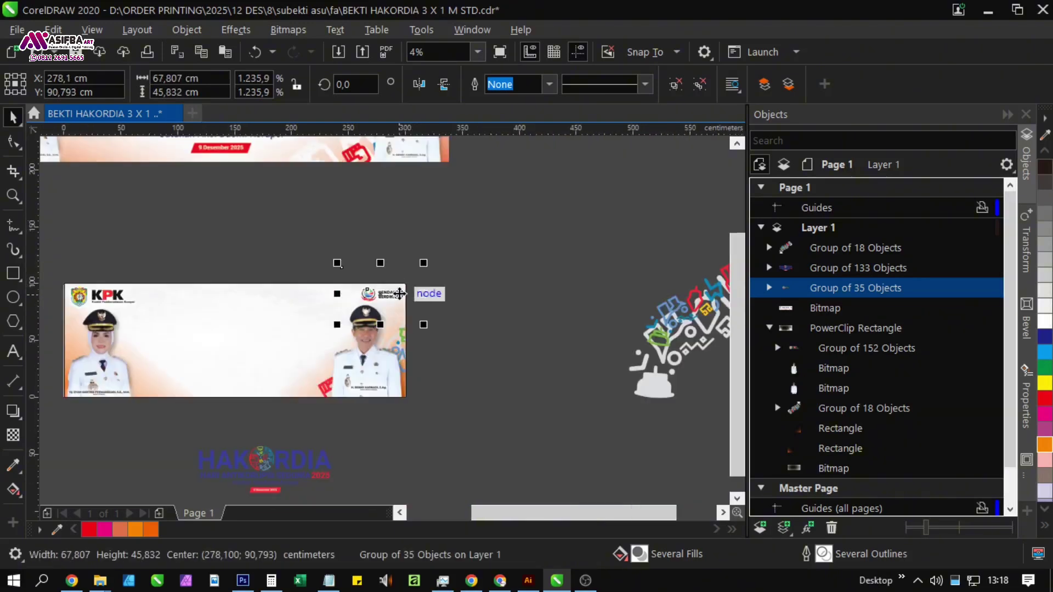
scroll(366, 257, up, 2)
drag(288, 345, 264, 349)
scroll(435, 294, down, 1)
PowerClip the Kendal Berdikari logo group inside the banner rectangle.
right_click(421, 296)
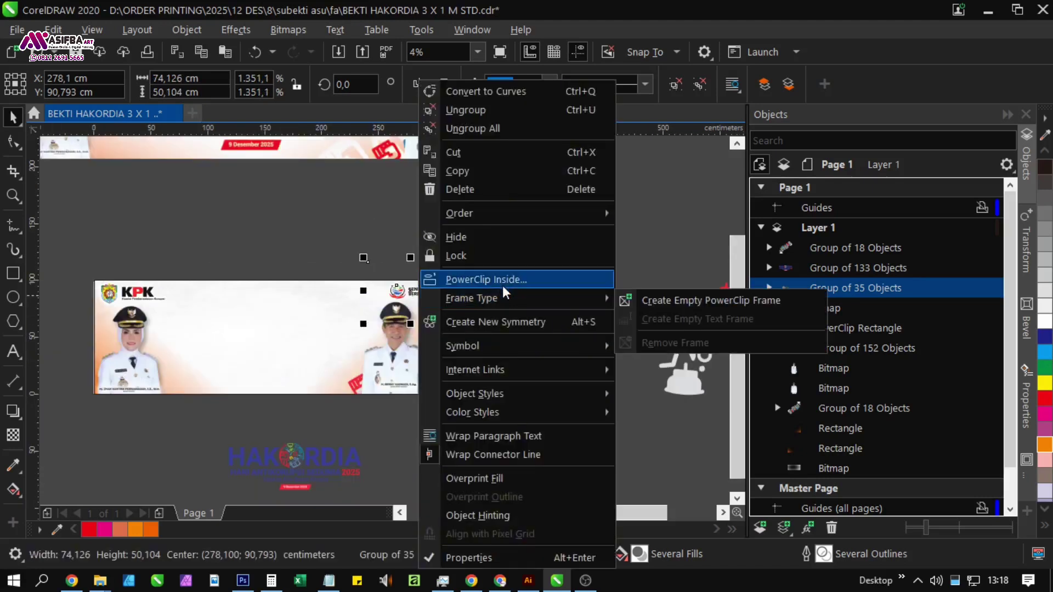
click(502, 286)
click(279, 334)
click(551, 323)
drag(554, 319, 463, 322)
scroll(464, 322, down, 2)
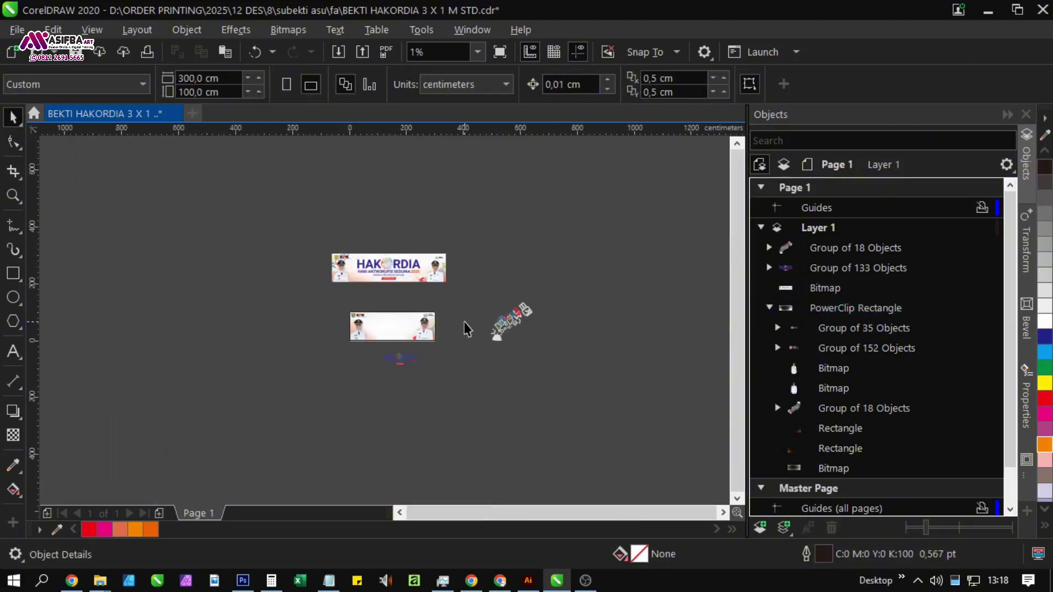
Move the HAKORDIA title group onto the banner between the portraits and centre it horizontally on the banner.
scroll(415, 360, up, 2)
drag(408, 379, 430, 258)
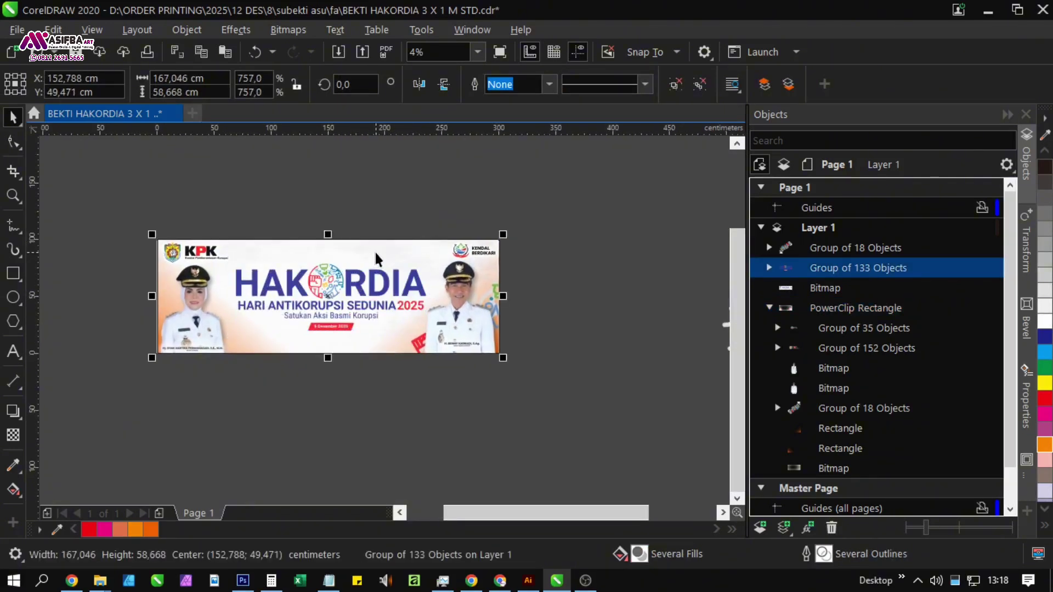
shift+click(376, 252)
key(c)
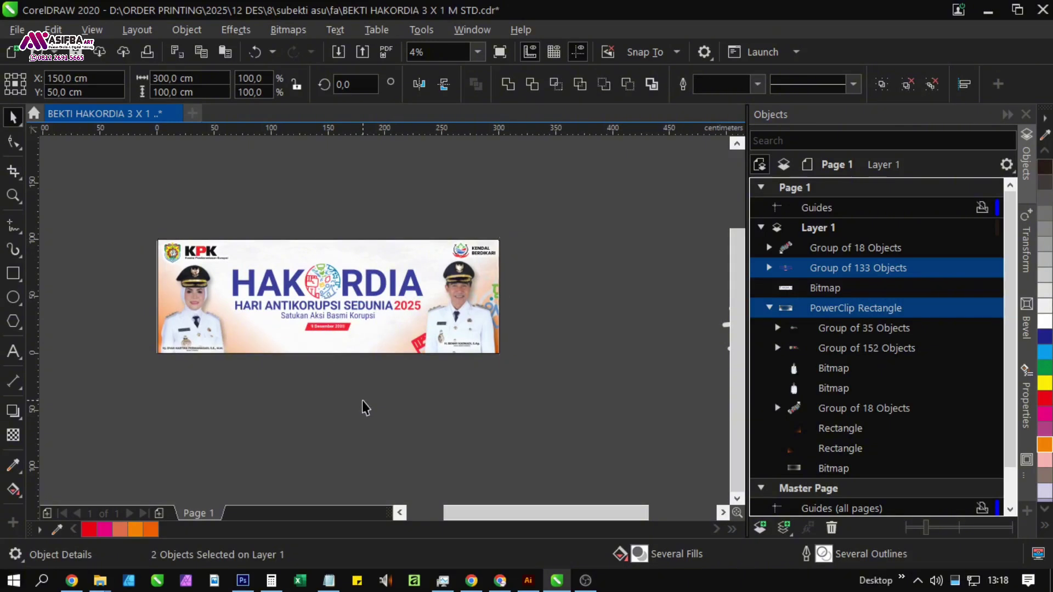
click(344, 395)
scroll(343, 395, down, 1)
scroll(347, 446, up, 1)
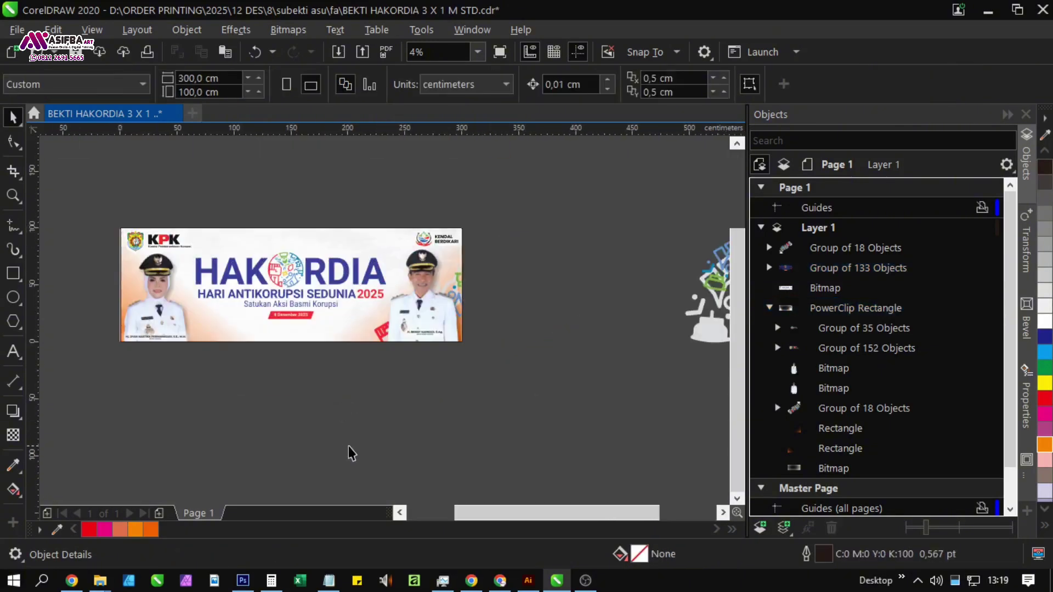
drag(416, 411, 285, 310)
scroll(384, 404, down, 1)
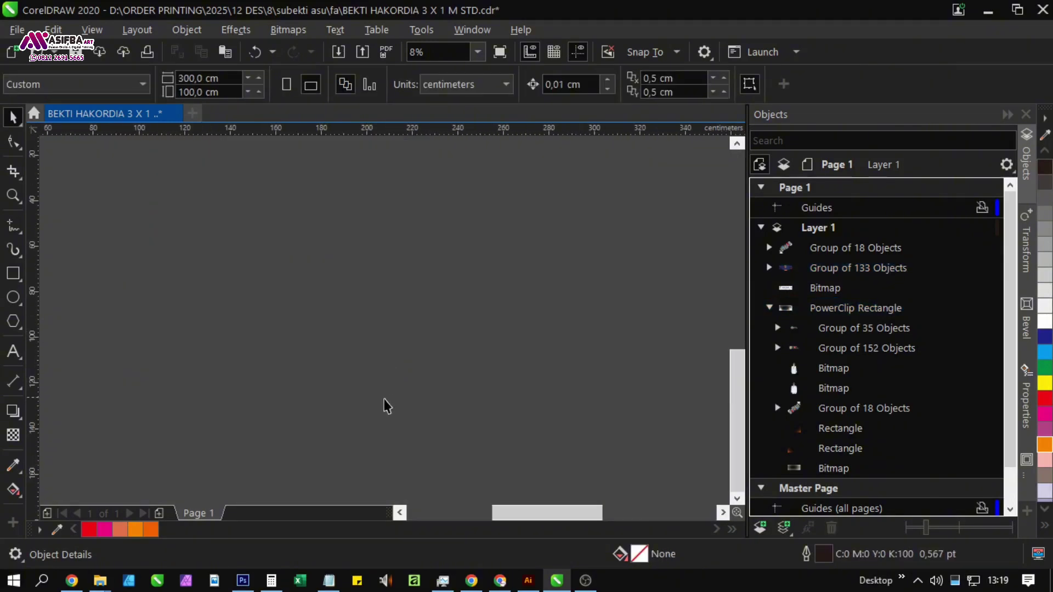
scroll(371, 299, up, 1)
drag(439, 306, 388, 305)
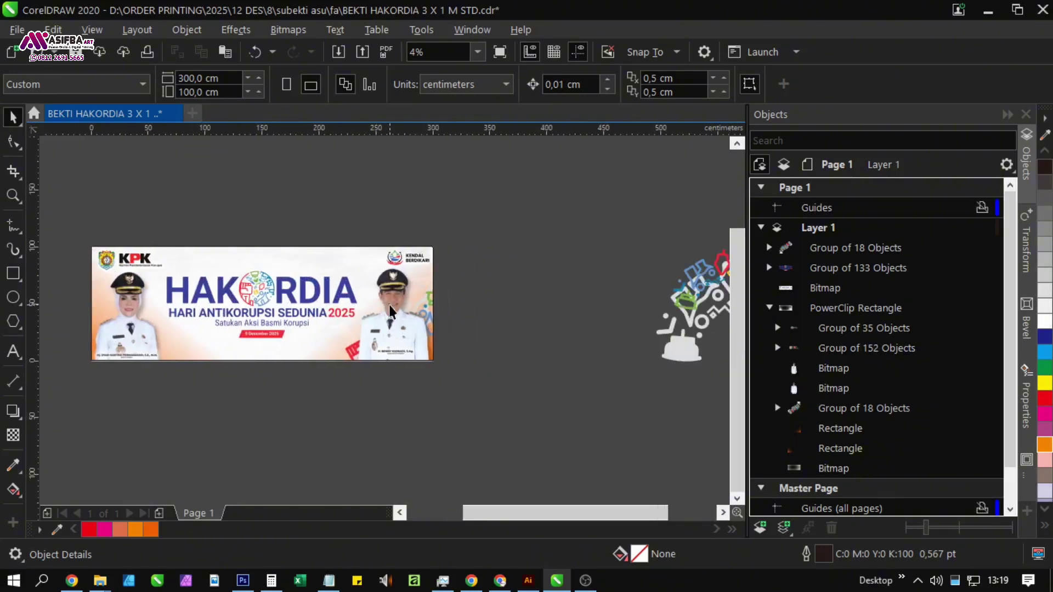
drag(481, 325, 340, 327)
drag(296, 359, 465, 366)
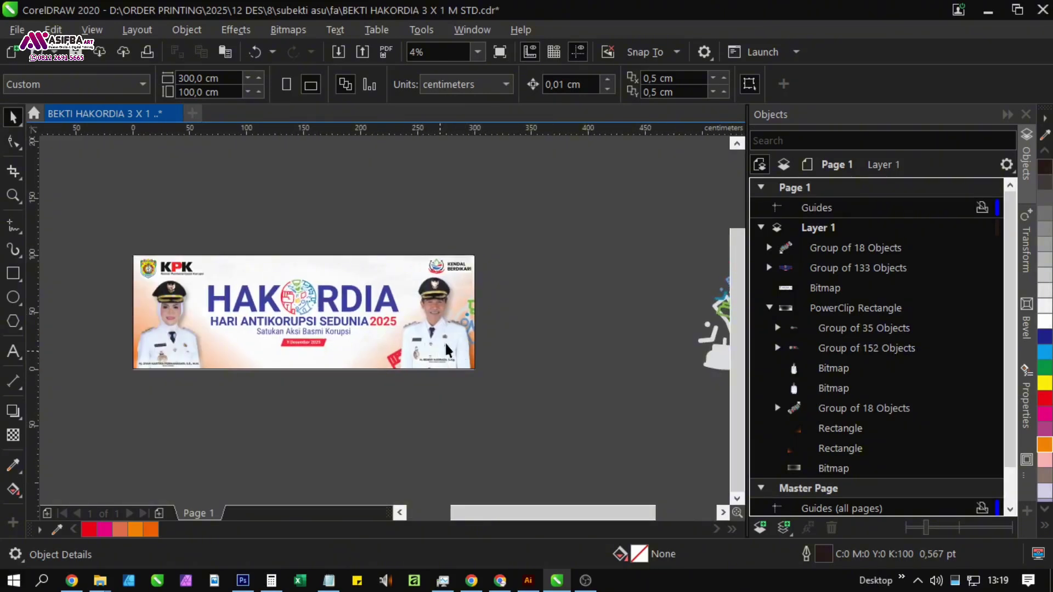
Draw a rectangle about 102 × 14.6 cm on the banner's bottom edge below the date and round its upper corners to about 7.3 cm.
scroll(324, 367, up, 1)
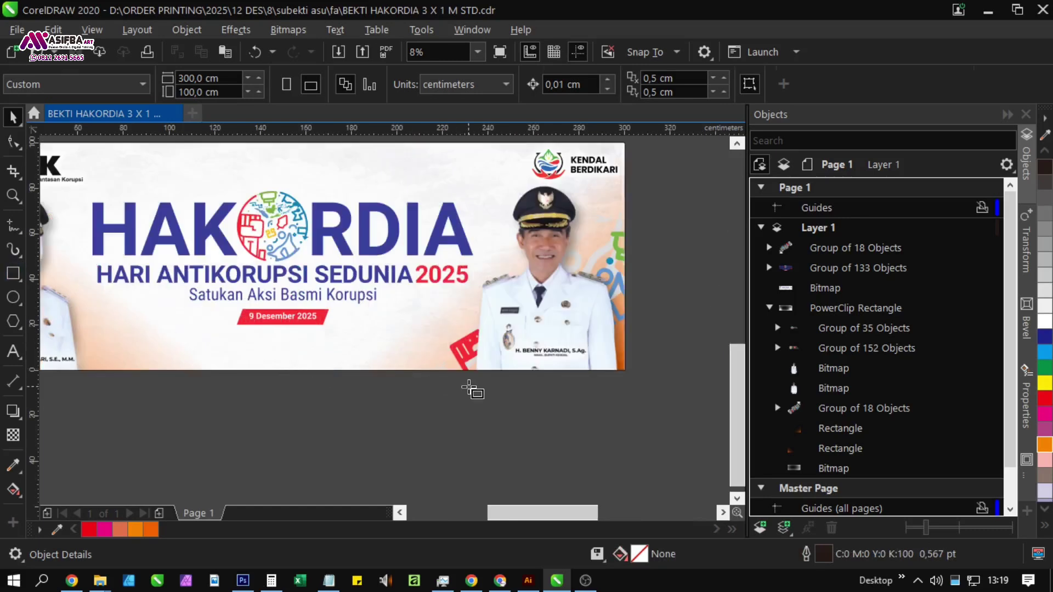
key(F6)
drag(388, 370, 156, 337)
key(F10)
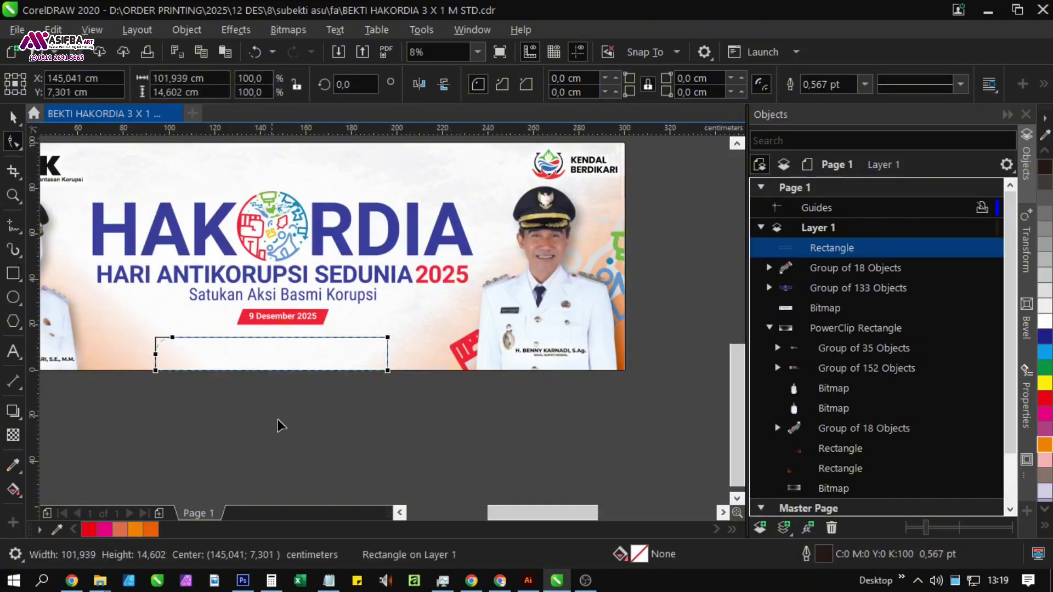
drag(281, 425, 396, 351)
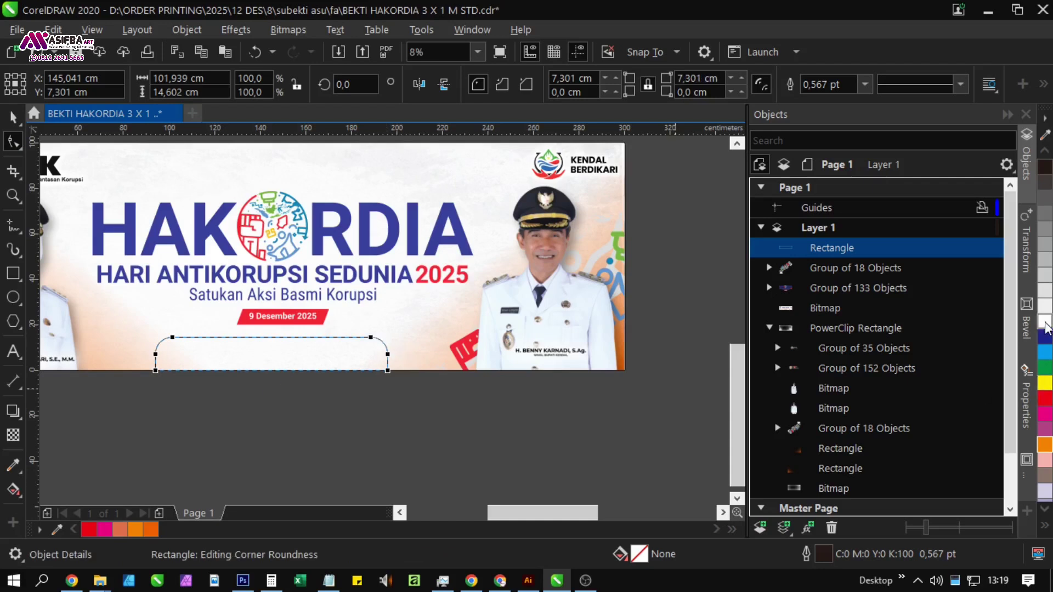
Remove the rounded rectangle's outline and fill it with red (C0 M100 Y100 K0).
click(1044, 322)
click(864, 85)
click(864, 101)
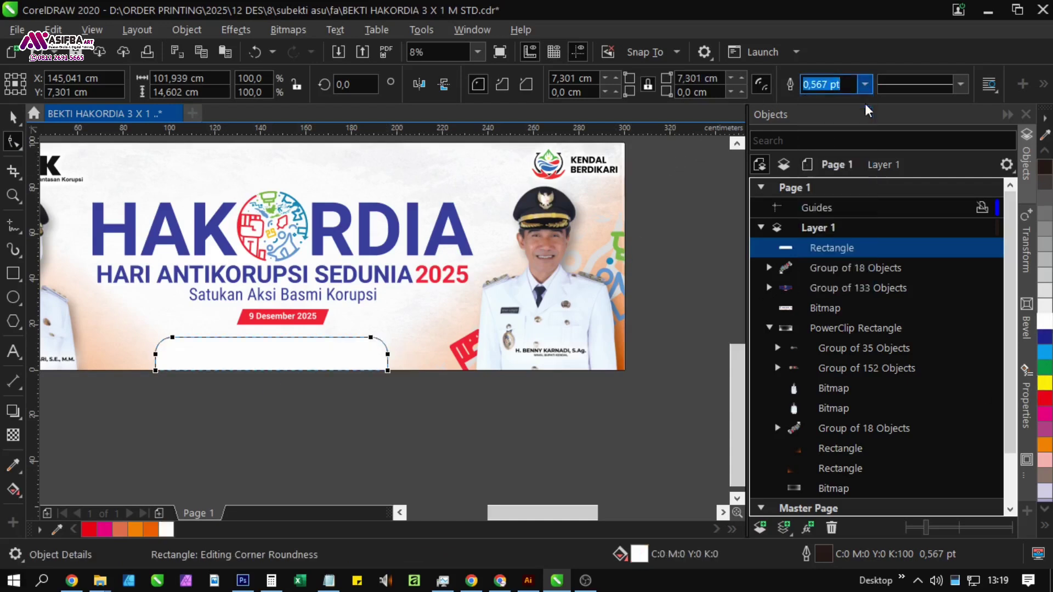
key(space)
click(331, 404)
click(324, 369)
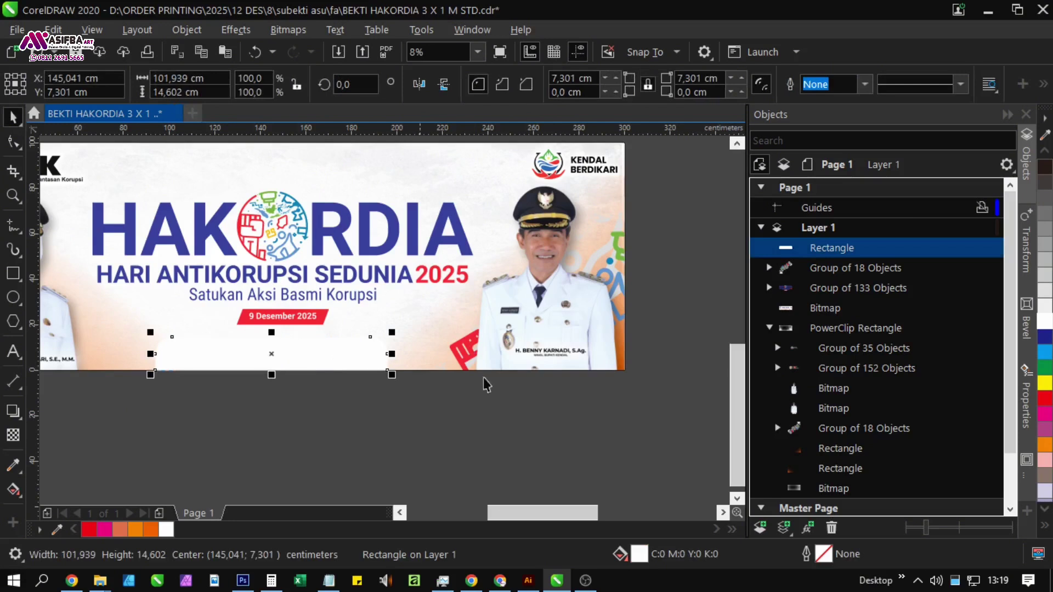
click(1045, 417)
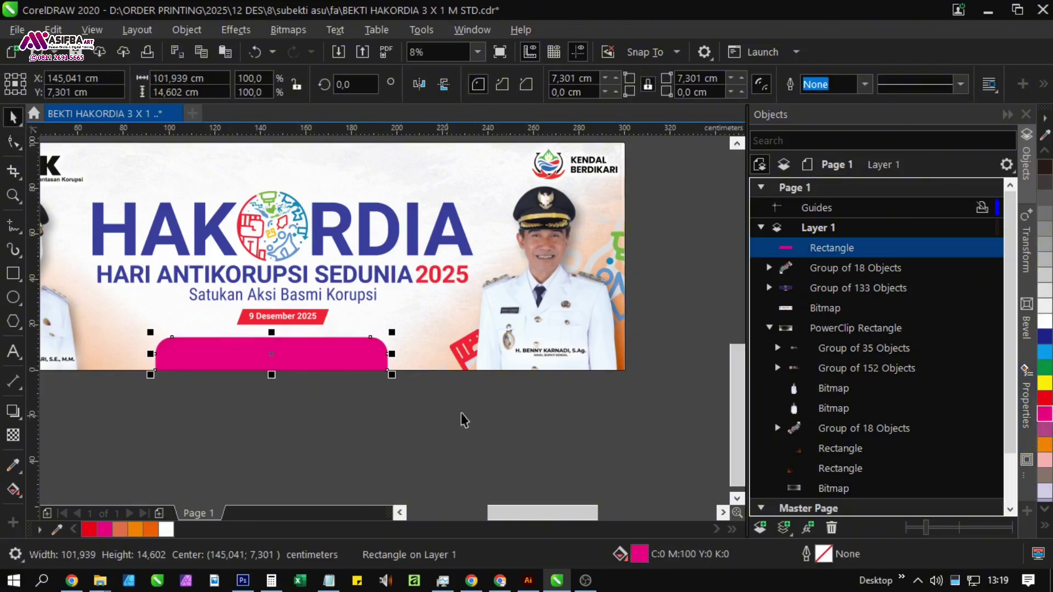
click(1045, 398)
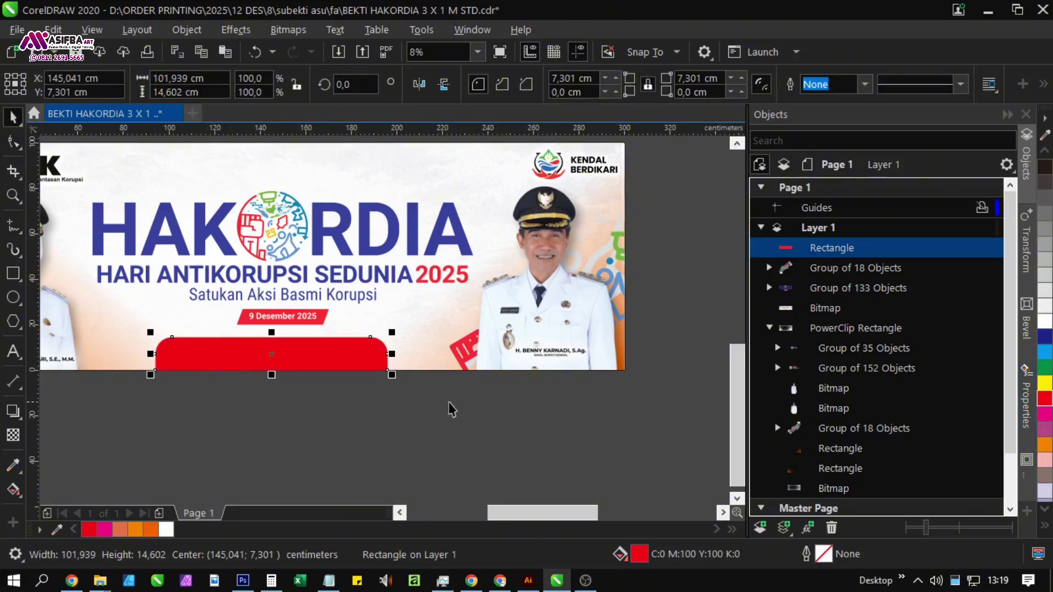
Centre the red rectangle horizontally on the banner.
shift+click(423, 324)
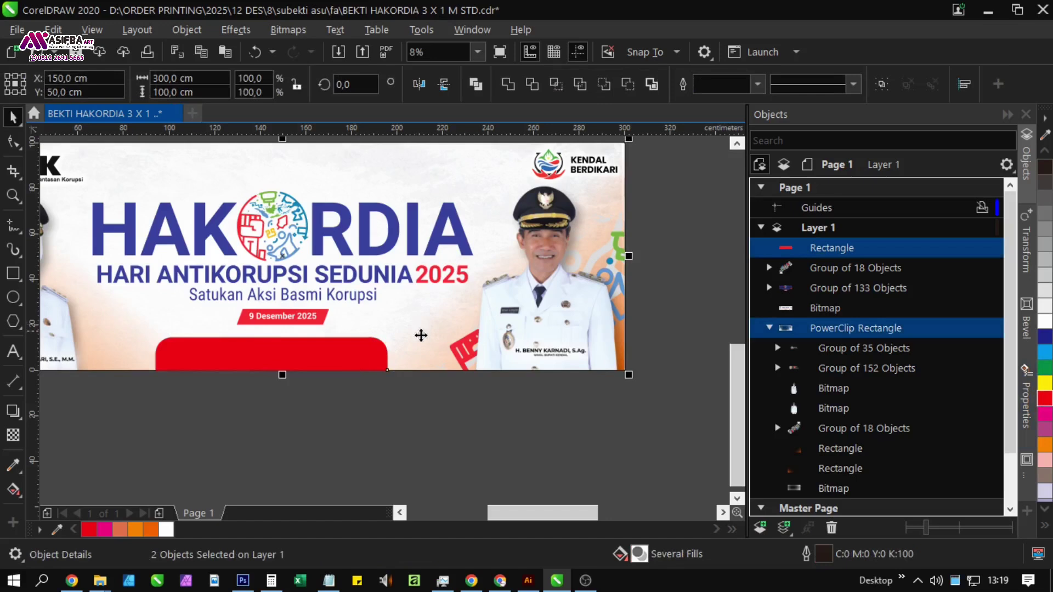
key(c)
key(Escape)
Add the artistic text "NAMA SEKOLAH" on the red rectangle and enlarge it to about 186 pt.
scroll(247, 375, up, 2)
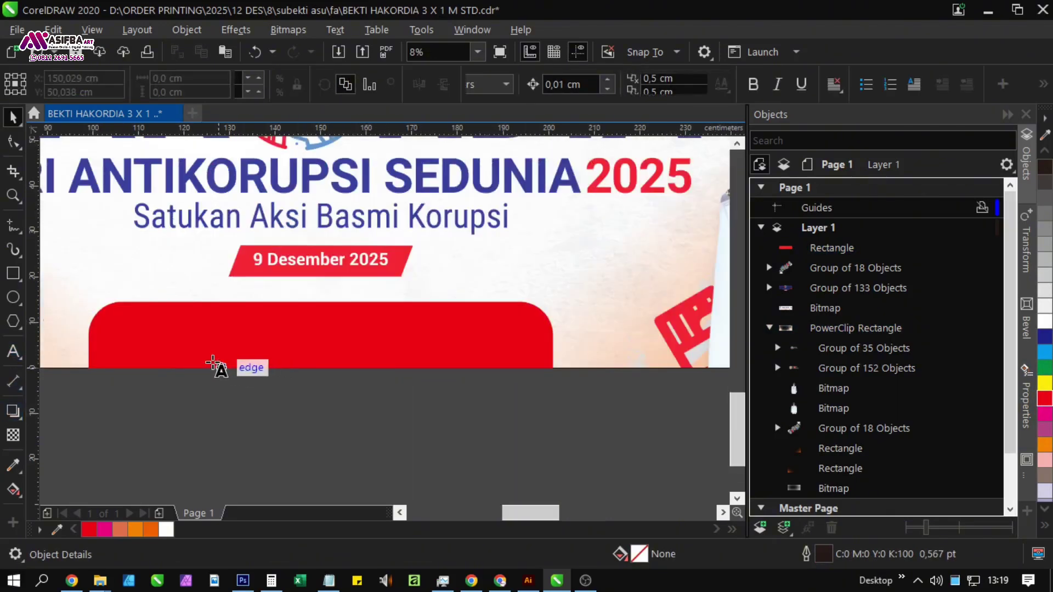
key(F8)
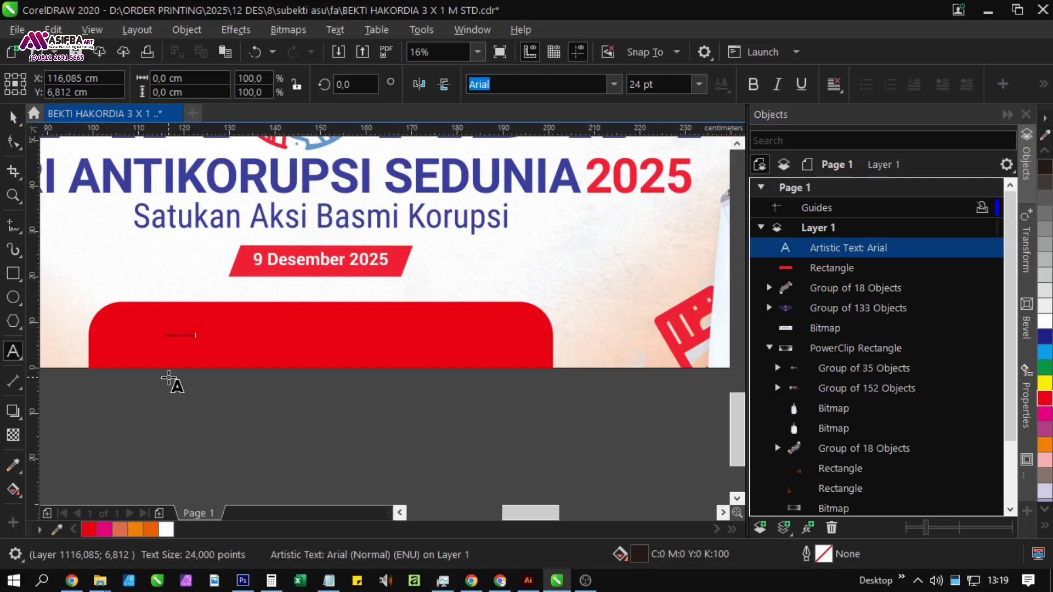
click(15, 118)
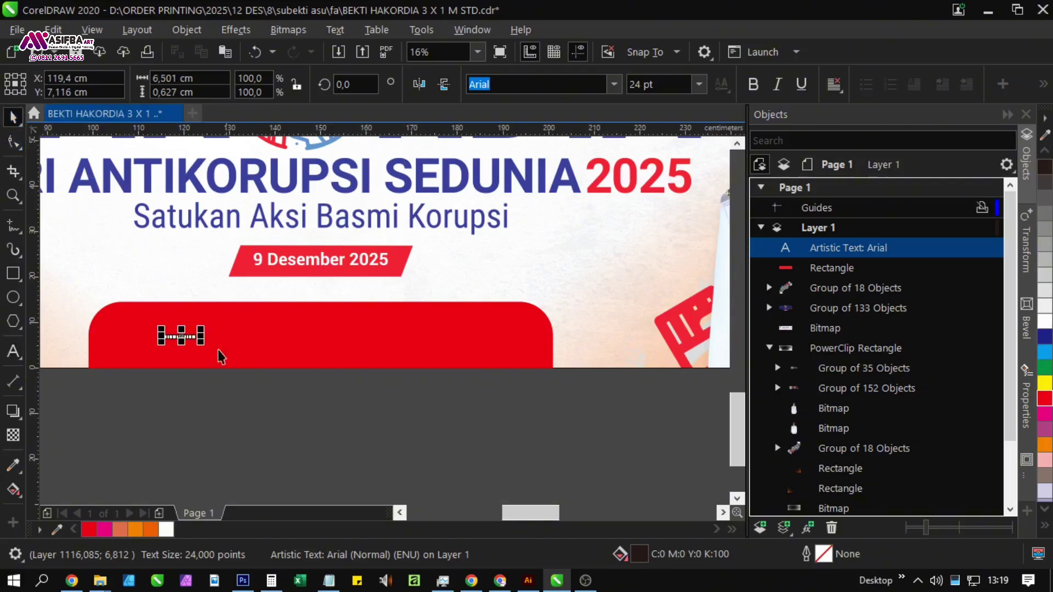
drag(200, 344, 400, 361)
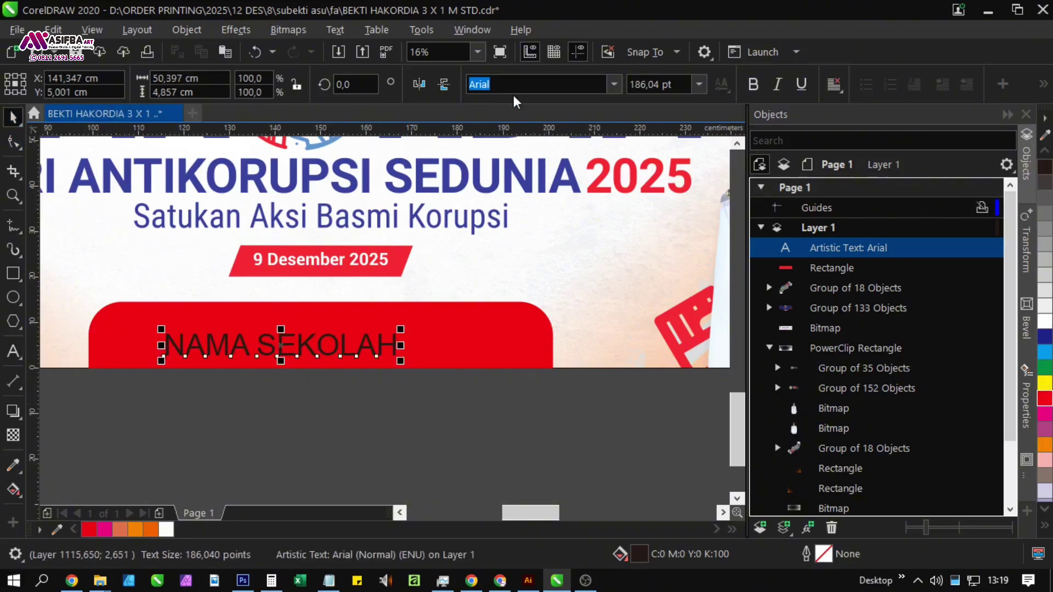
Set the NAMA SEKOLAH text in bold Poppins and enlarge it to about 298.5 pt.
text(Poppins)
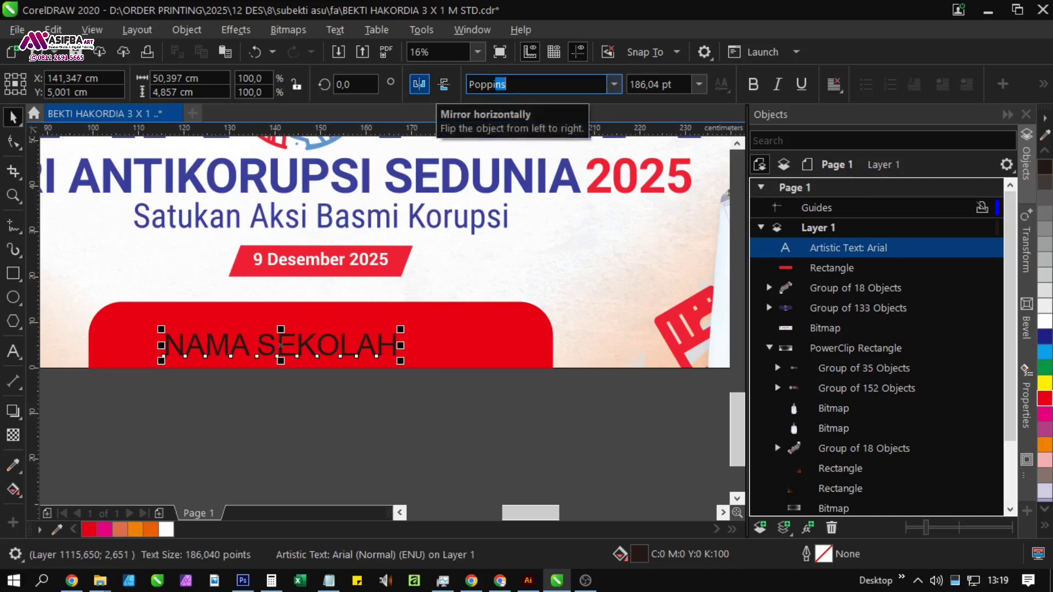
key(Return)
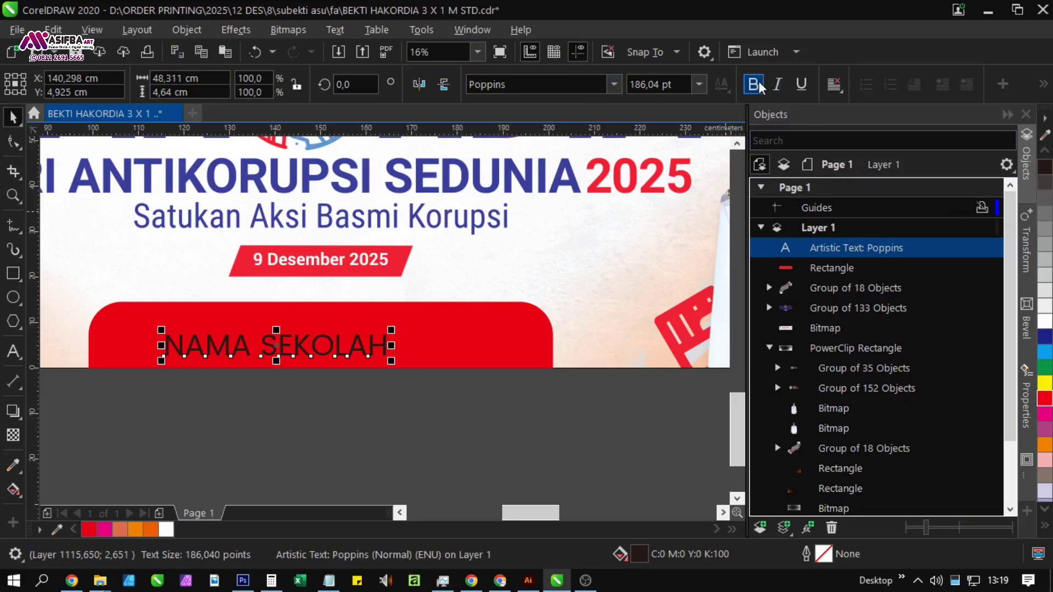
click(756, 85)
drag(404, 329, 546, 283)
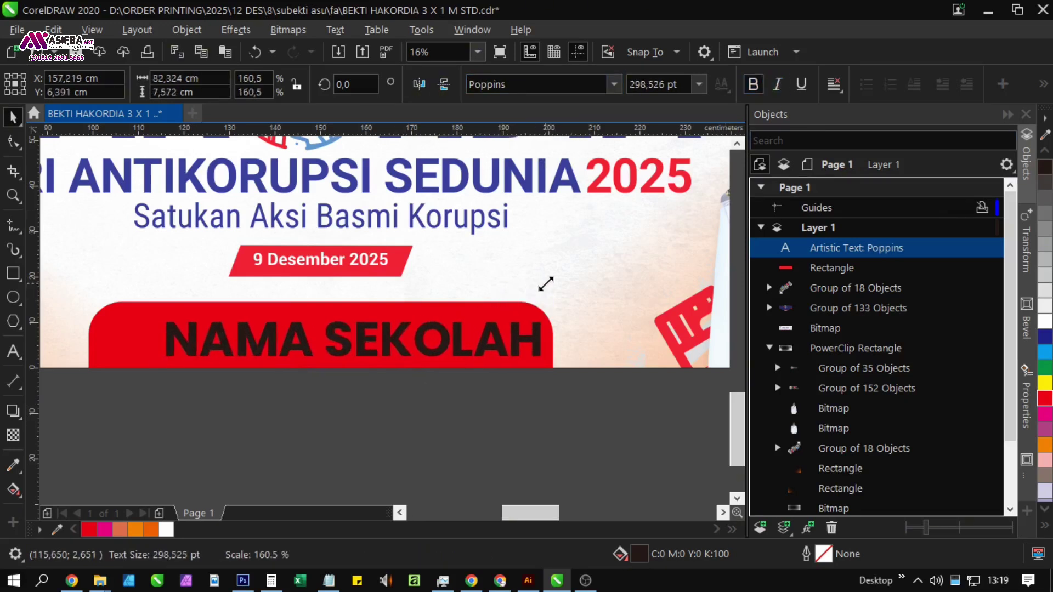
Centre the NAMA SEKOLAH text on the red rectangle and fill the text with white.
shift+click(113, 355)
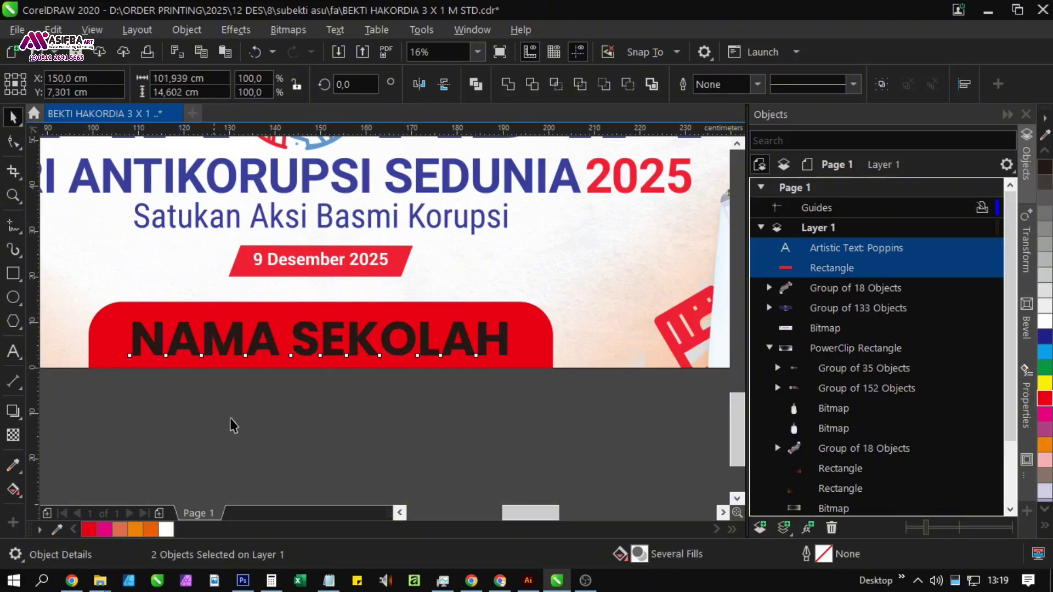
click(230, 423)
click(327, 332)
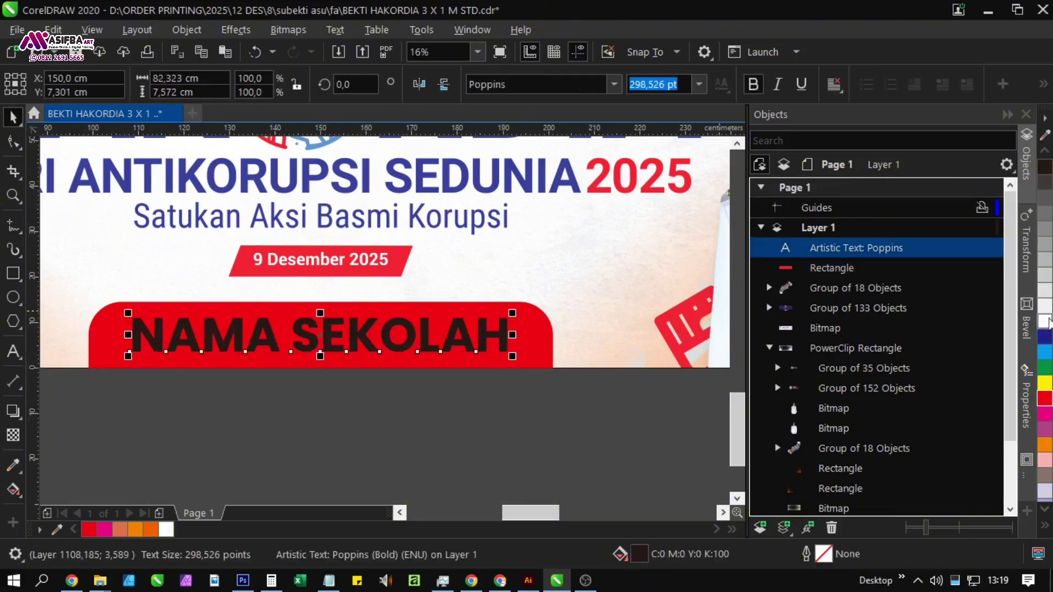
click(1047, 322)
scroll(310, 384, down, 2)
click(422, 395)
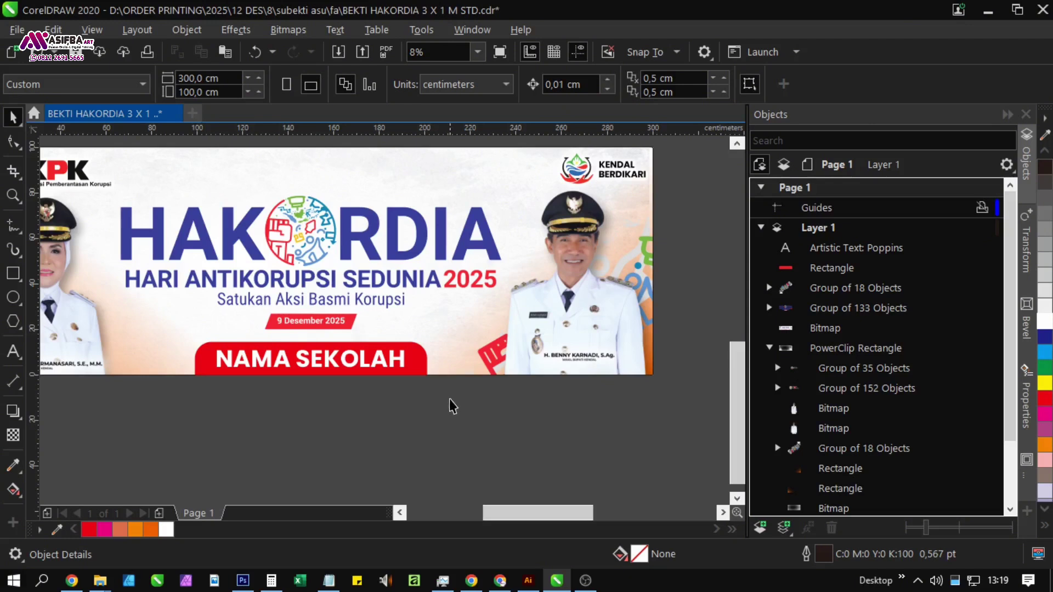
Scale down the red school-name label together with its NAMA SEKOLAH text and centre both horizontally on the banner.
drag(168, 324, 168, 324)
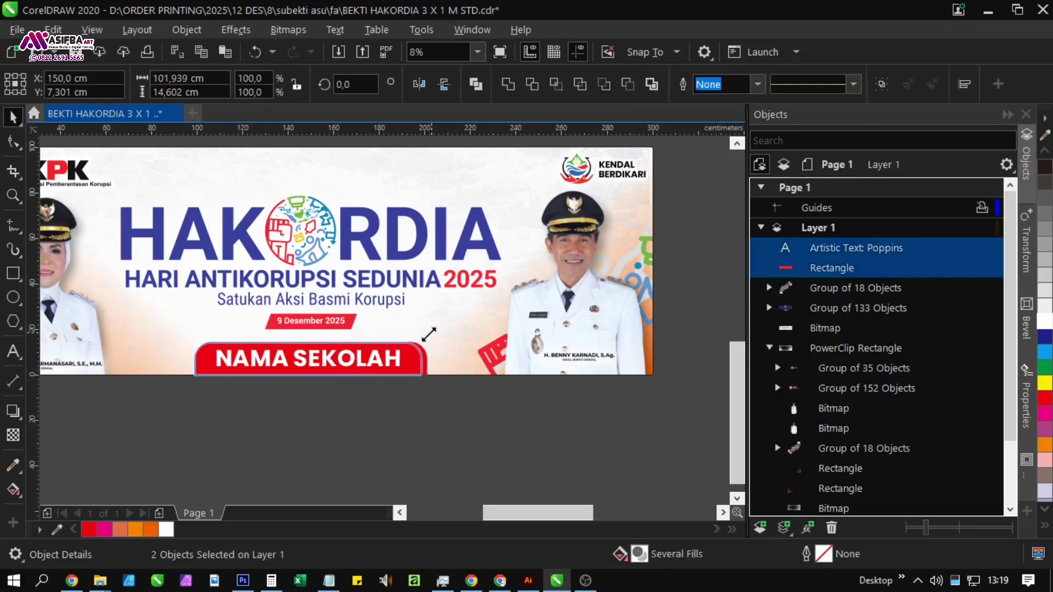
drag(430, 334, 402, 331)
shift+click(435, 344)
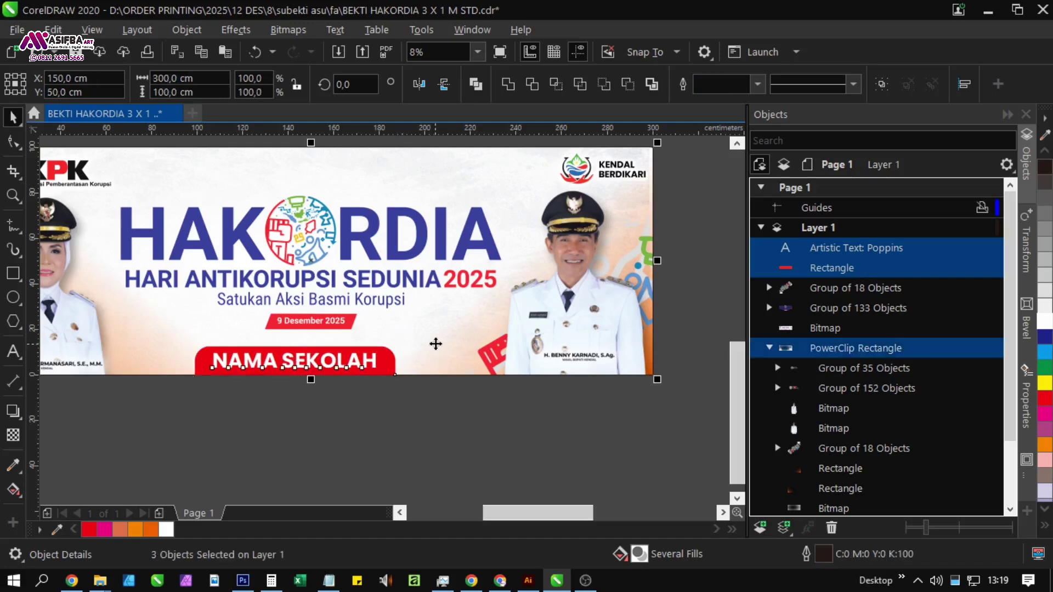
key(c)
click(421, 428)
Move the HAKORDIA title group straight down by about 2.8 cm.
click(330, 283)
scroll(330, 282, up, 1)
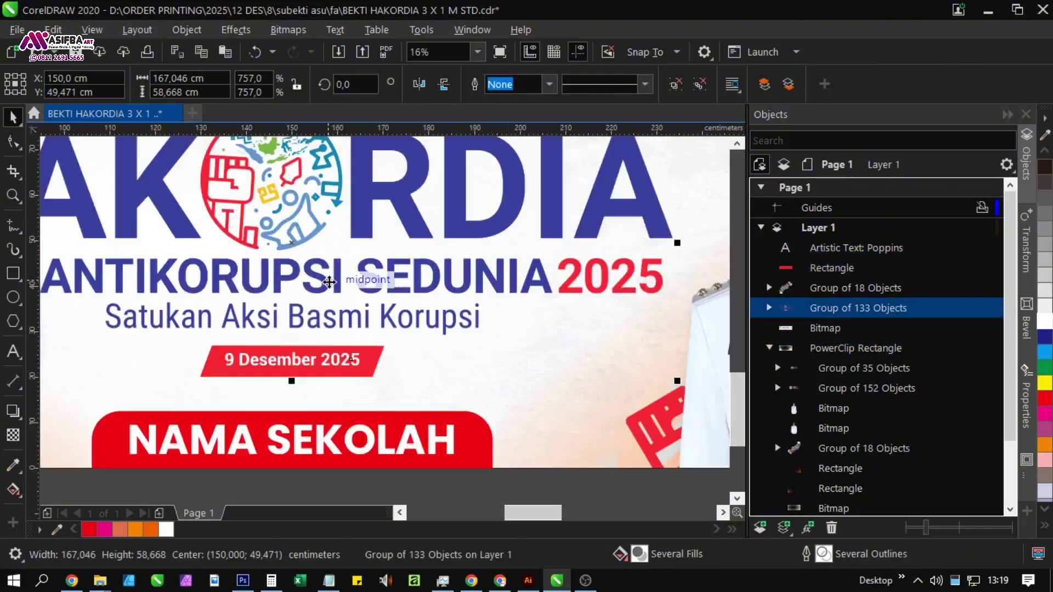
drag(330, 280, 336, 301)
scroll(336, 303, down, 3)
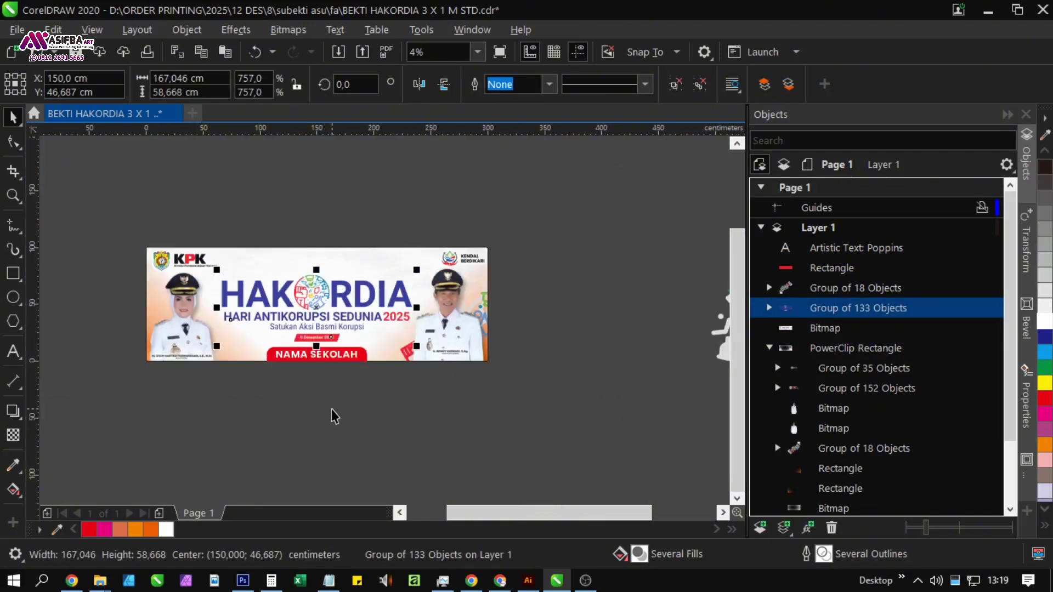
key(Escape)
drag(329, 374, 330, 395)
scroll(340, 321, up, 1)
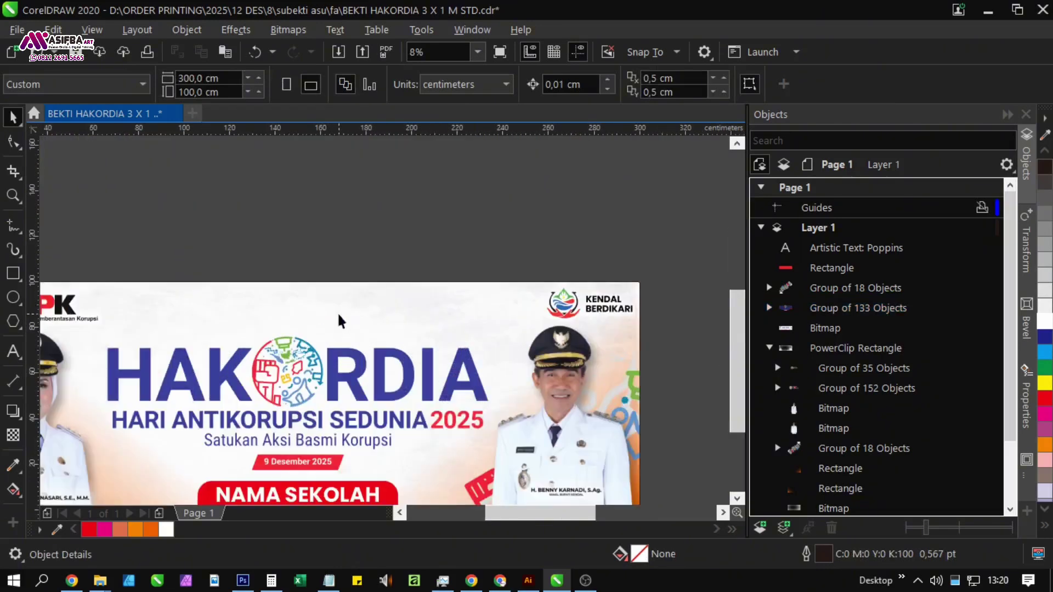
Add the artistic text "Peringatan" above the HAKORDIA title and enlarge it to about 468 pt.
click(9, 356)
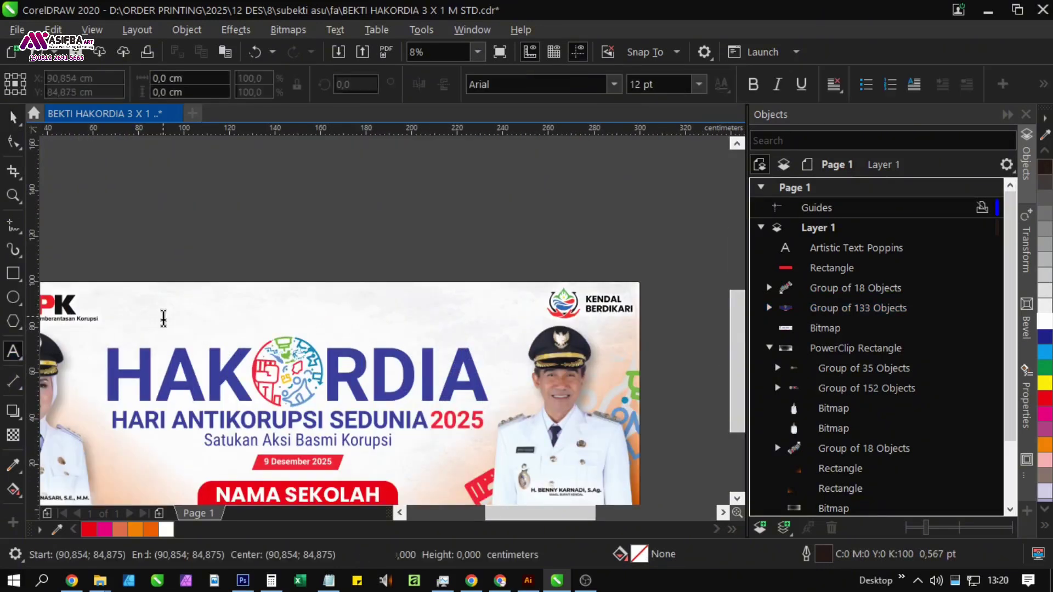
click(163, 317)
text(a)
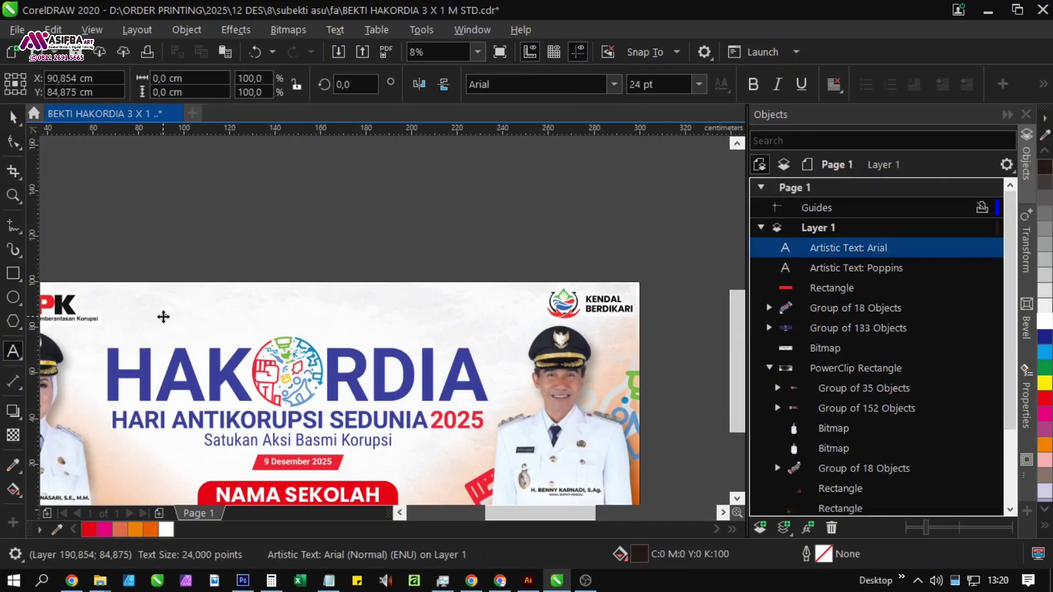
click(13, 117)
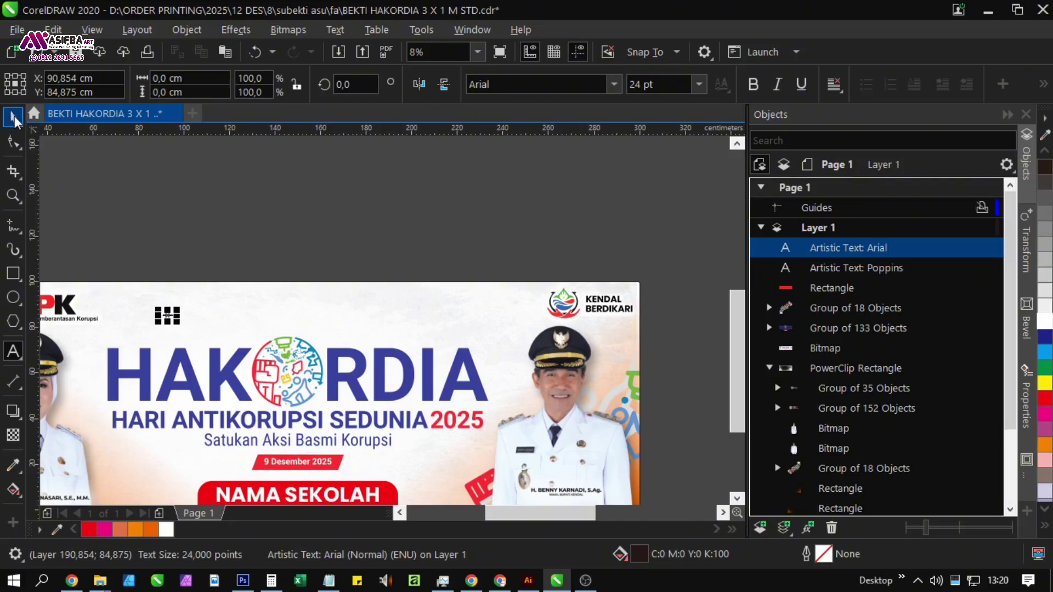
drag(181, 306, 340, 277)
drag(306, 307, 344, 322)
drag(573, 238, 539, 234)
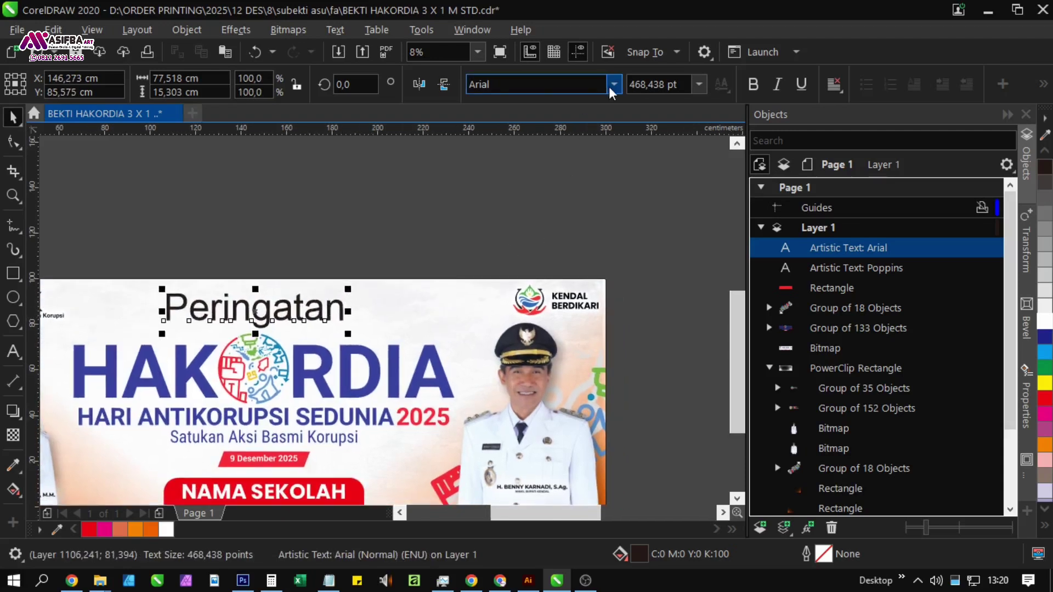
Set the font of the Peringatan text to Asap SemiBold.
click(614, 87)
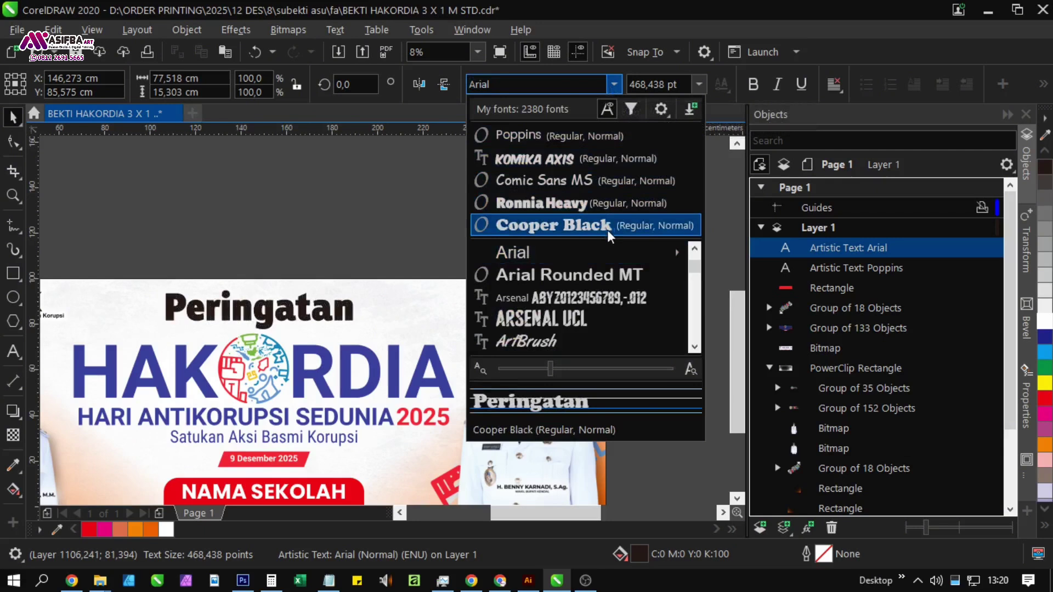
click(694, 347)
scroll(694, 346, down, 4)
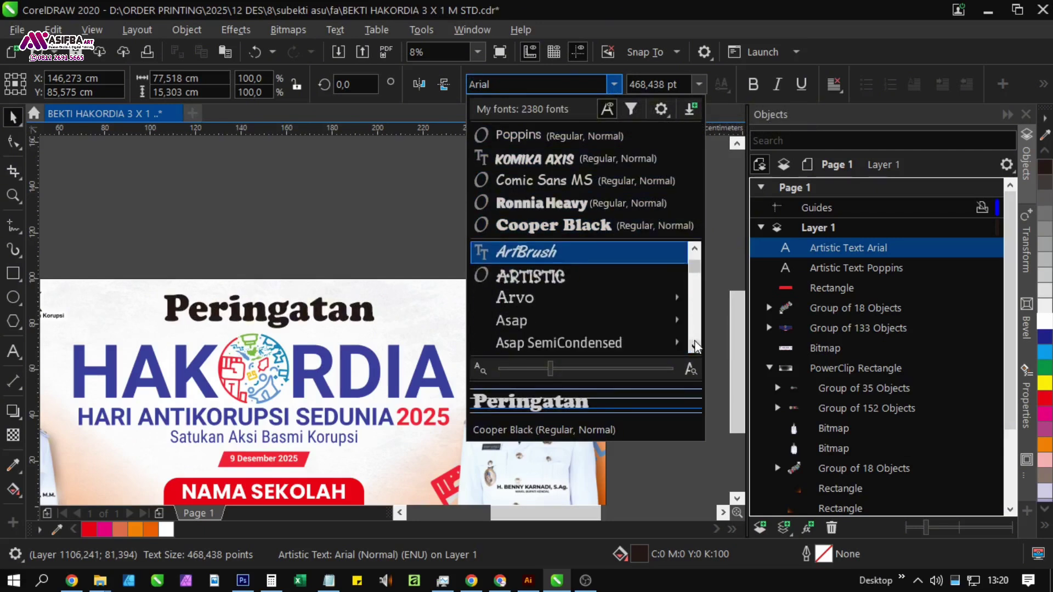
scroll(694, 272, up, 5)
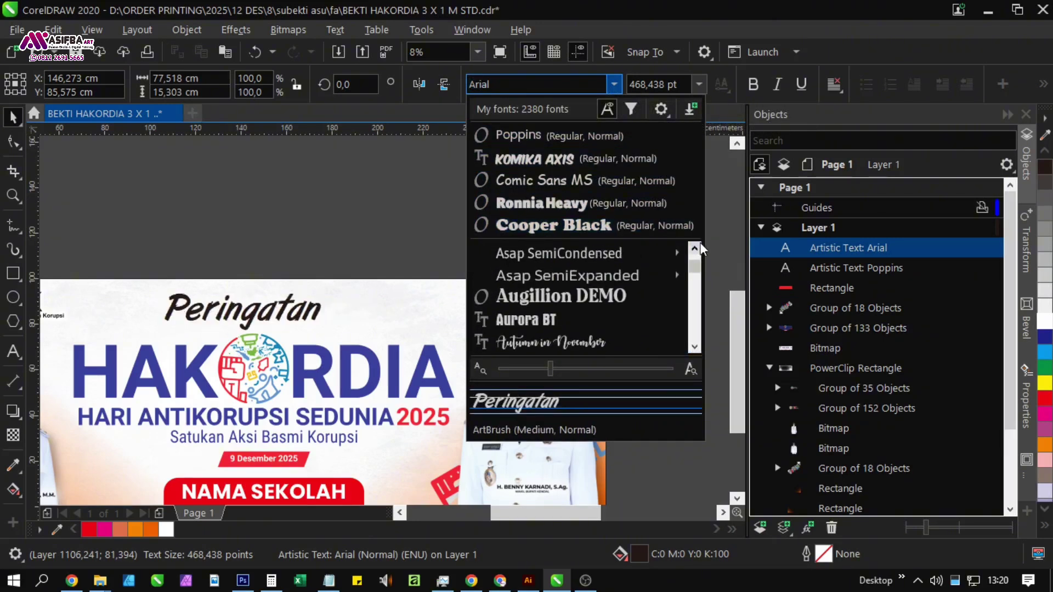
mouse_move(636, 302)
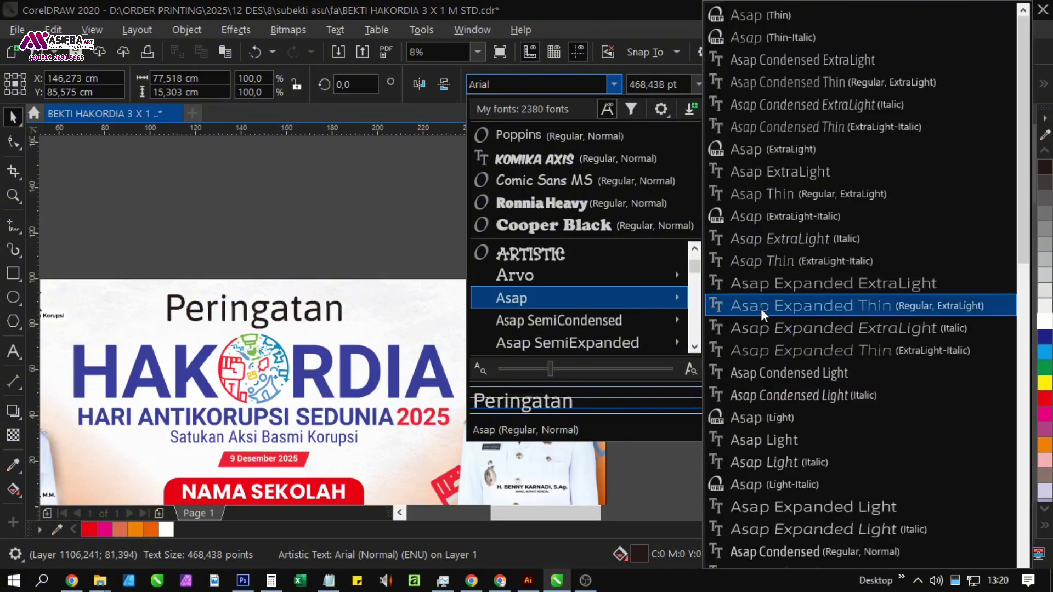
scroll(777, 475, down, 5)
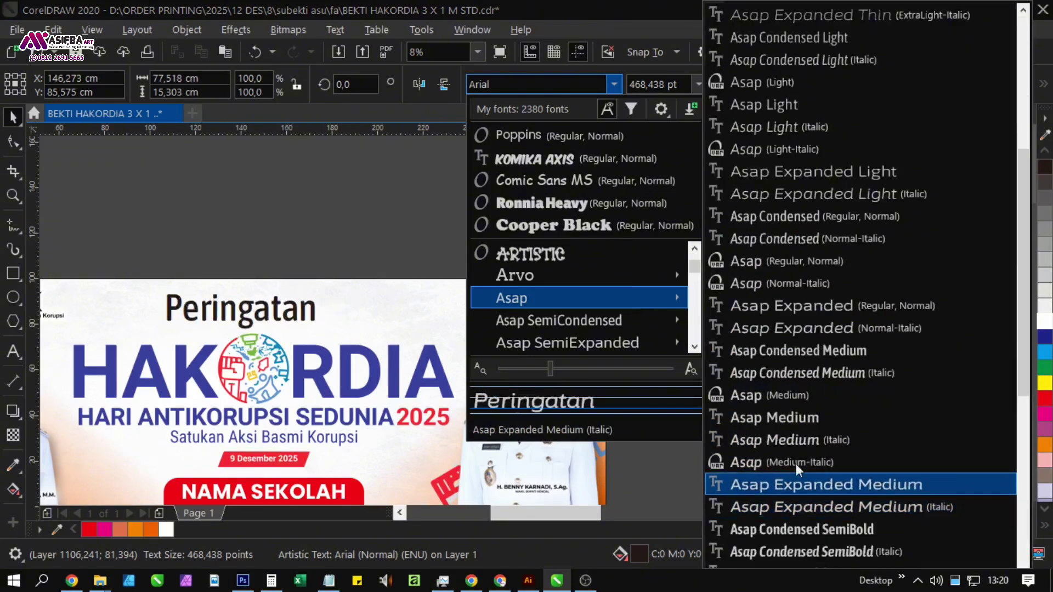
scroll(822, 411, down, 3)
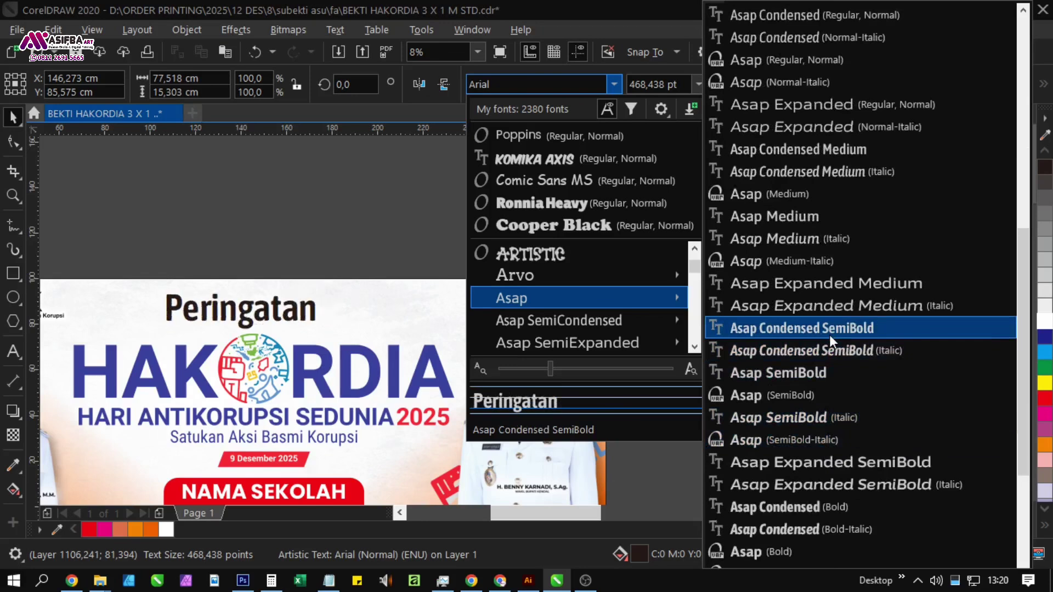
click(829, 373)
Centre the Peringatan text horizontally on the banner.
shift+click(360, 313)
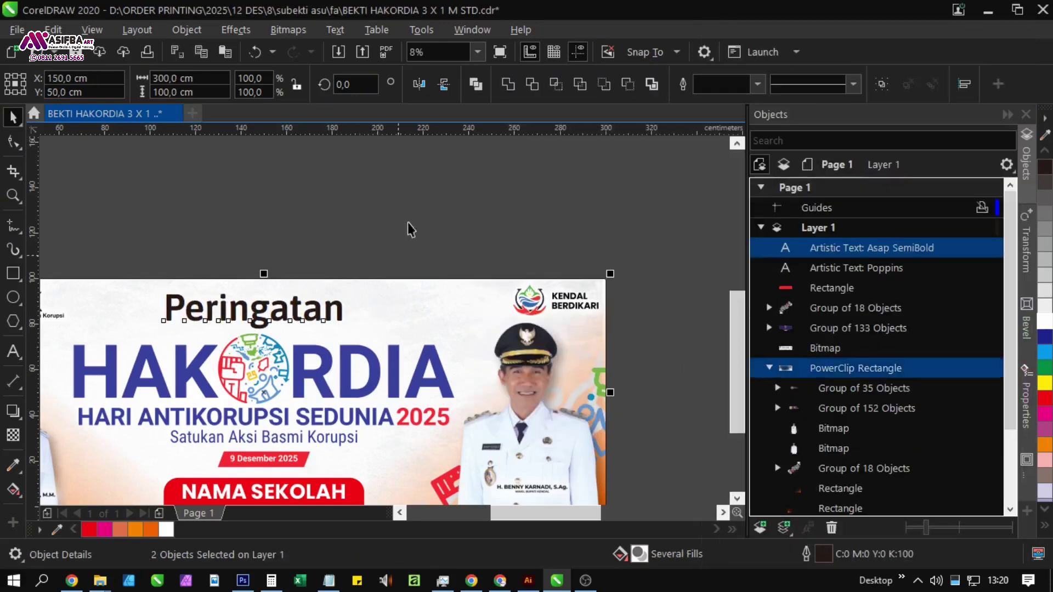
click(419, 185)
scroll(352, 274, down, 2)
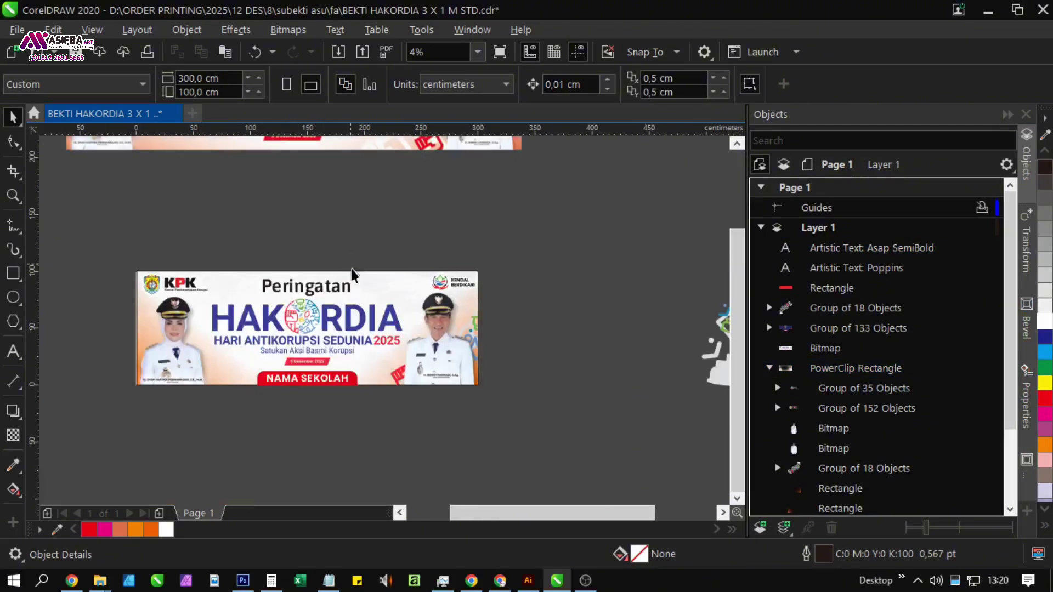
scroll(299, 299, up, 2)
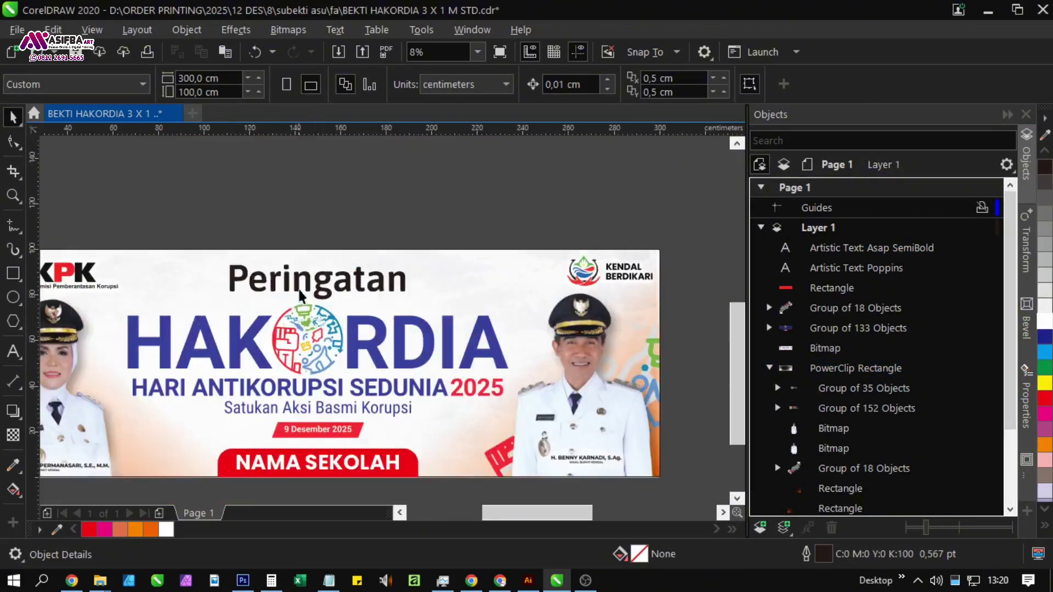
Fill the Peringatan text with red and give it a white outline.
click(324, 291)
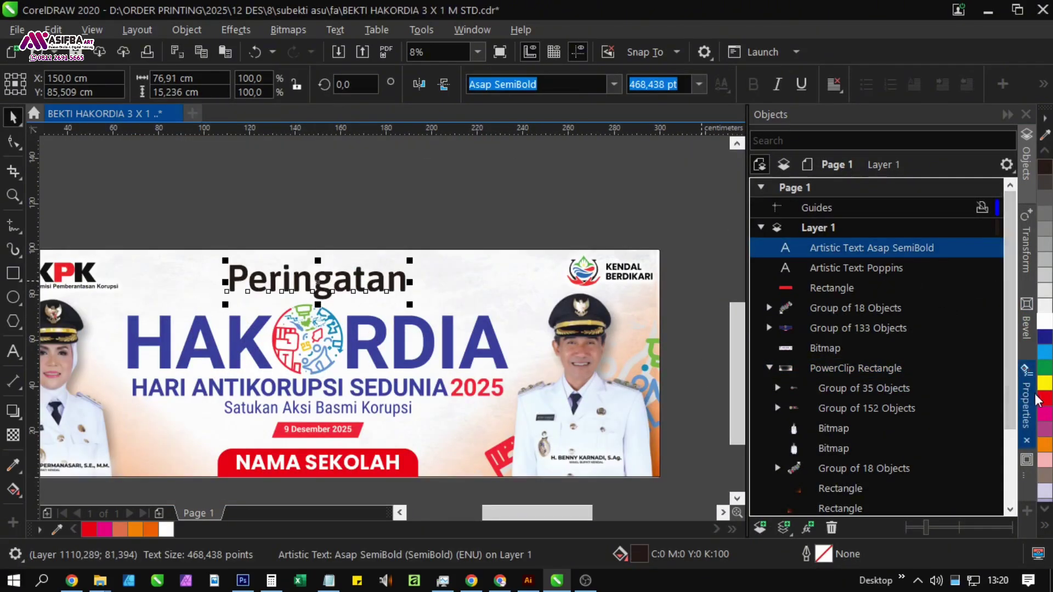
click(1044, 399)
right_click(1041, 325)
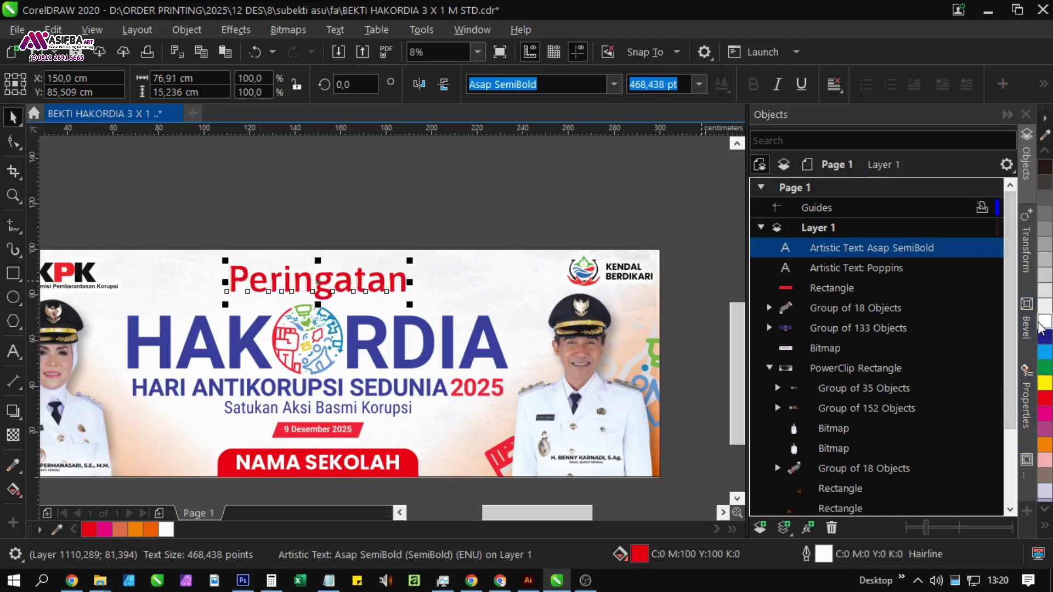
Set the Peringatan outline to 24 pt with rounded corners, placed behind the fill and scaling with the object.
key(F12)
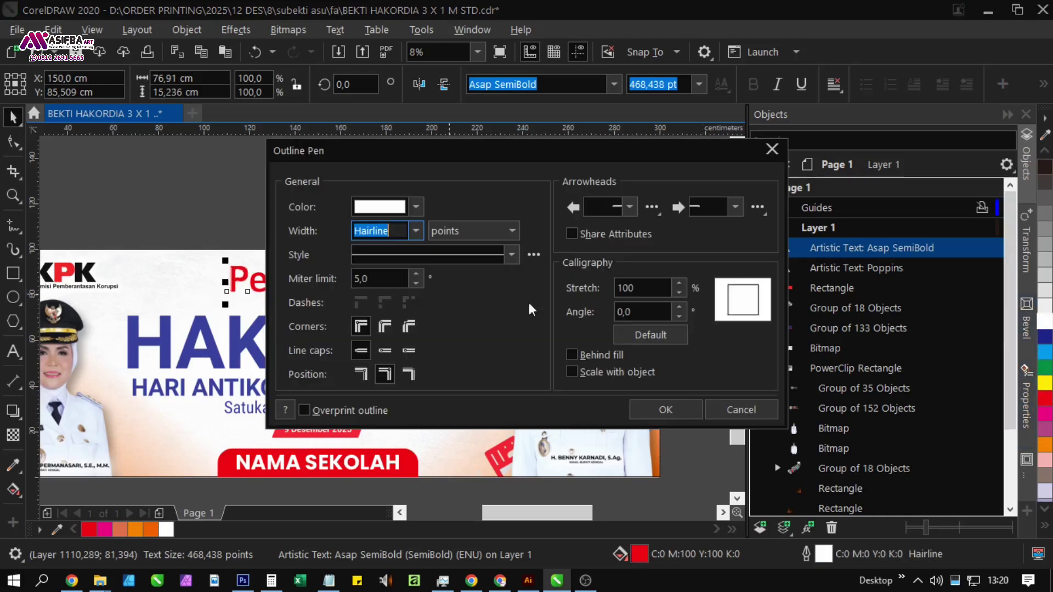
click(587, 373)
click(590, 355)
click(385, 327)
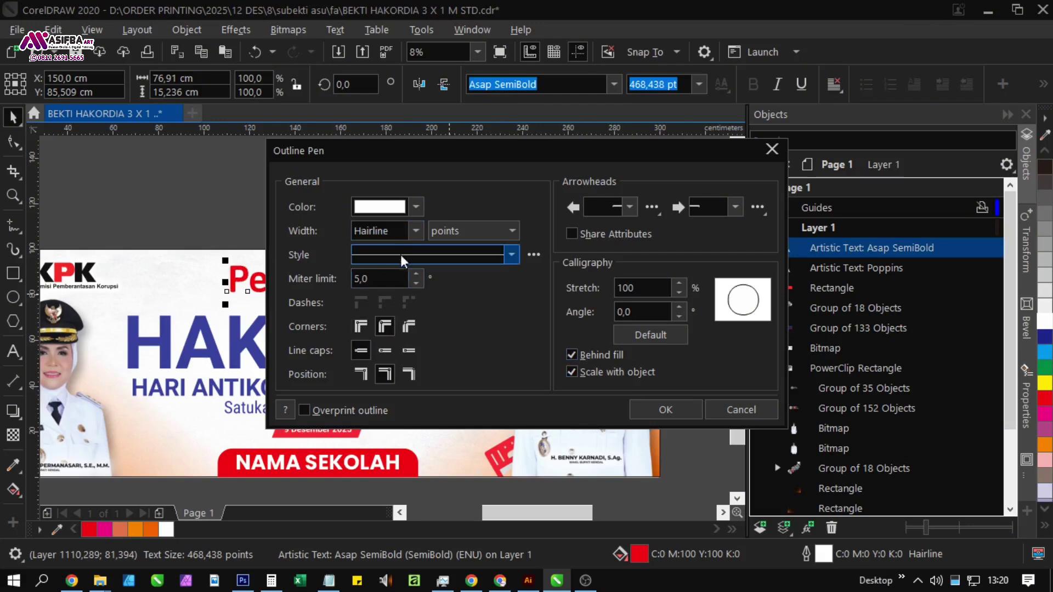
click(416, 230)
click(378, 419)
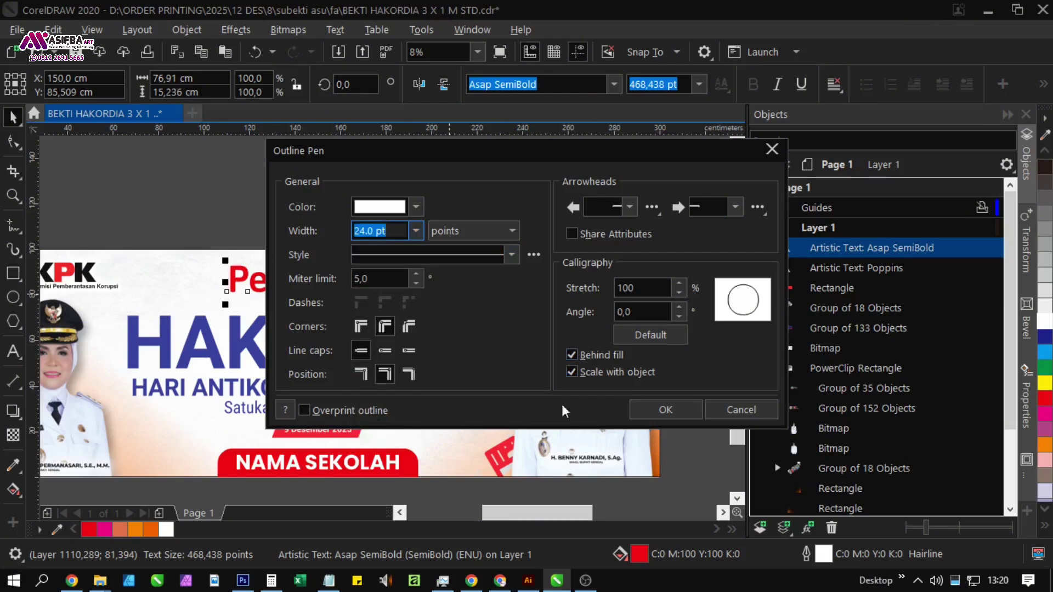
click(675, 412)
click(416, 193)
scroll(418, 259, down, 1)
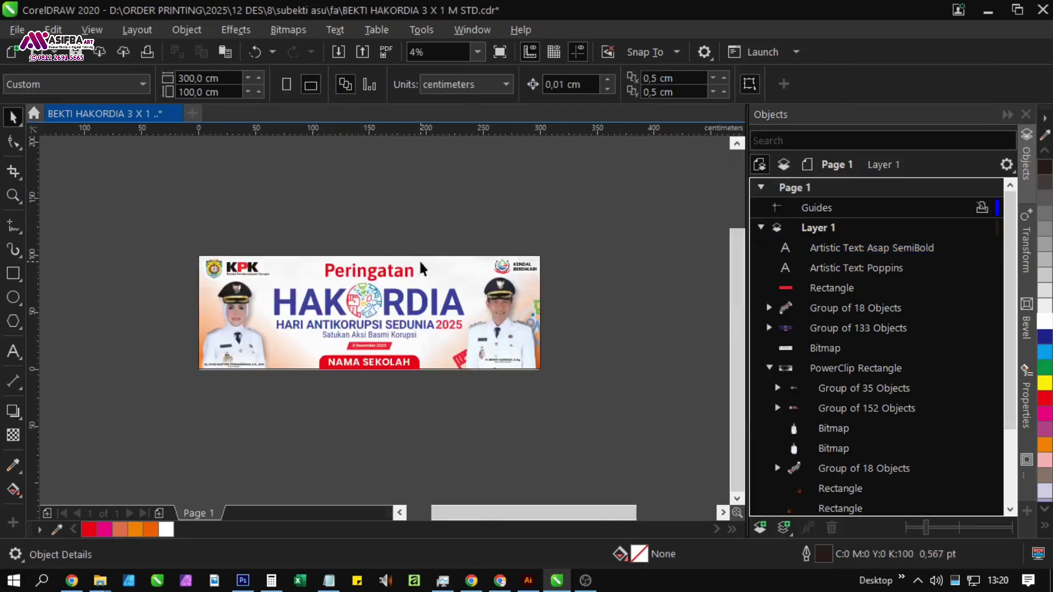
Save the document and preview the whole banner in full screen.
key(ctrl+s)
drag(558, 421, 160, 219)
click(477, 51)
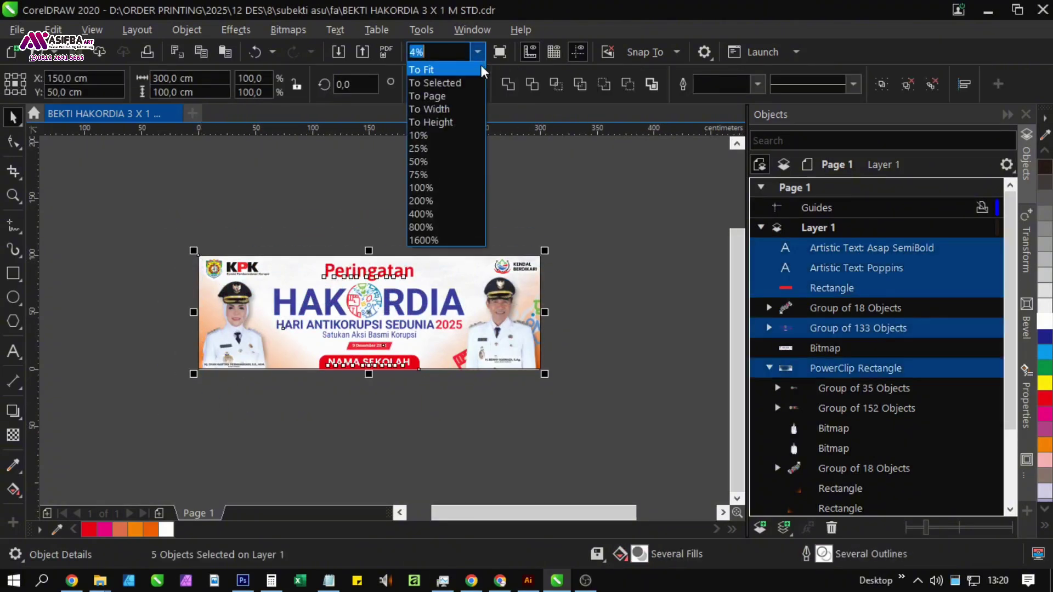
click(433, 80)
key(F9)
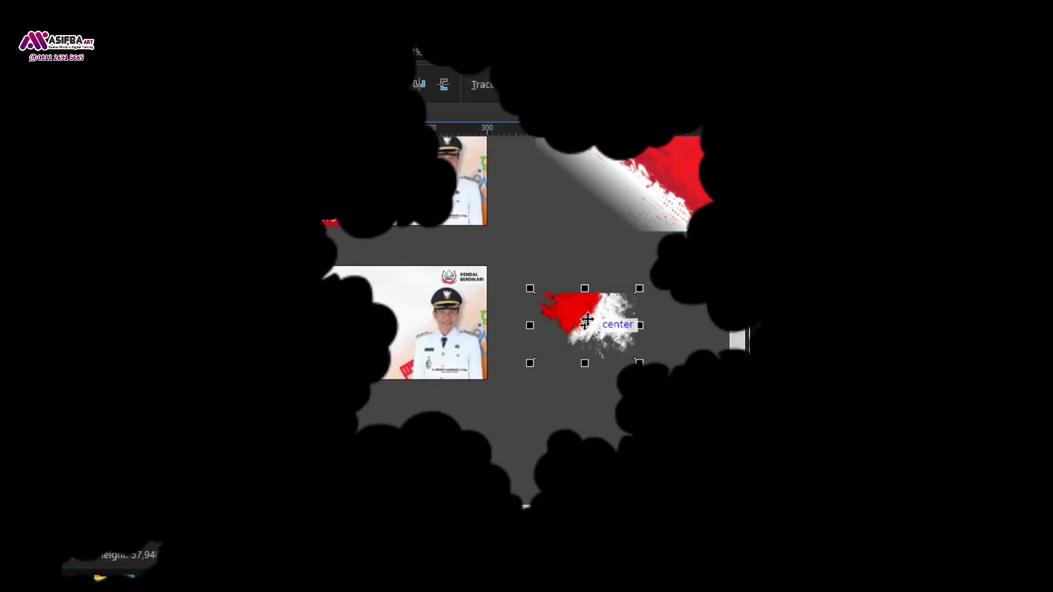
Mirror the red-and-white splash bitmap vertically, rotate it 90 degrees and mirror it vertically again.
drag(571, 373, 577, 384)
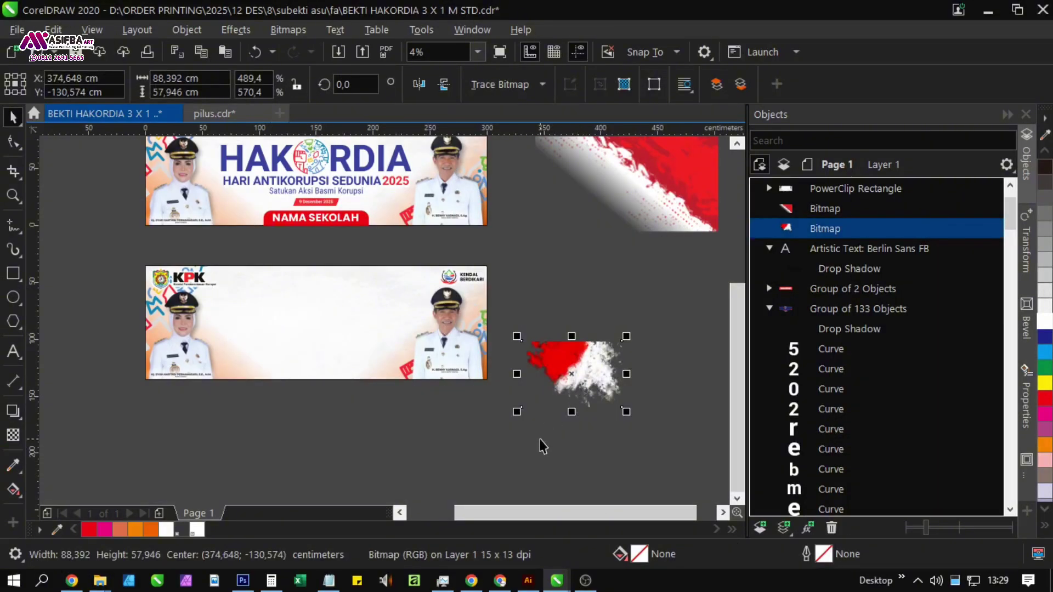
click(443, 86)
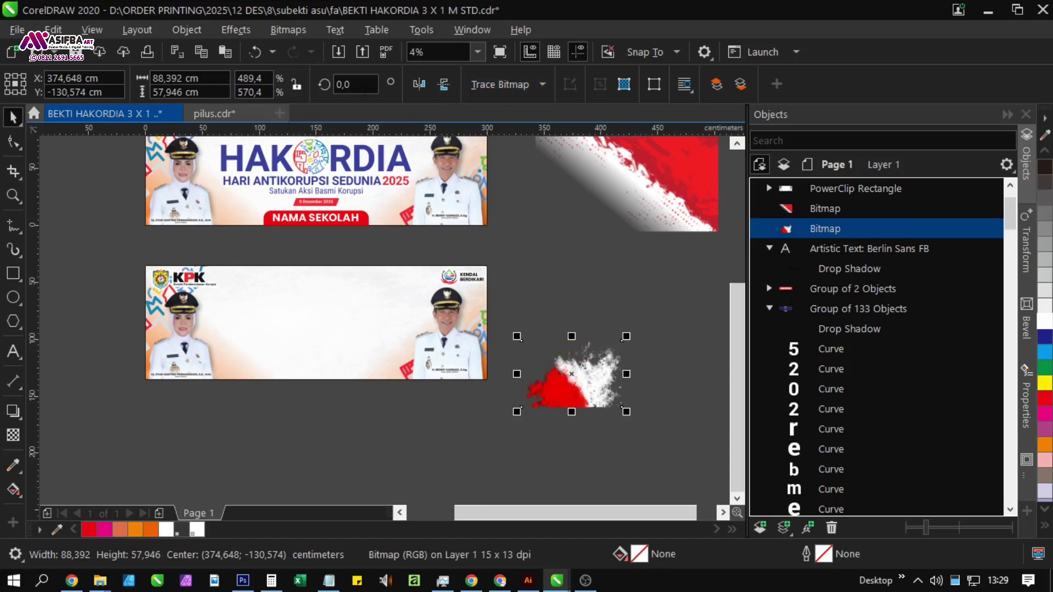
text(90)
key(Return)
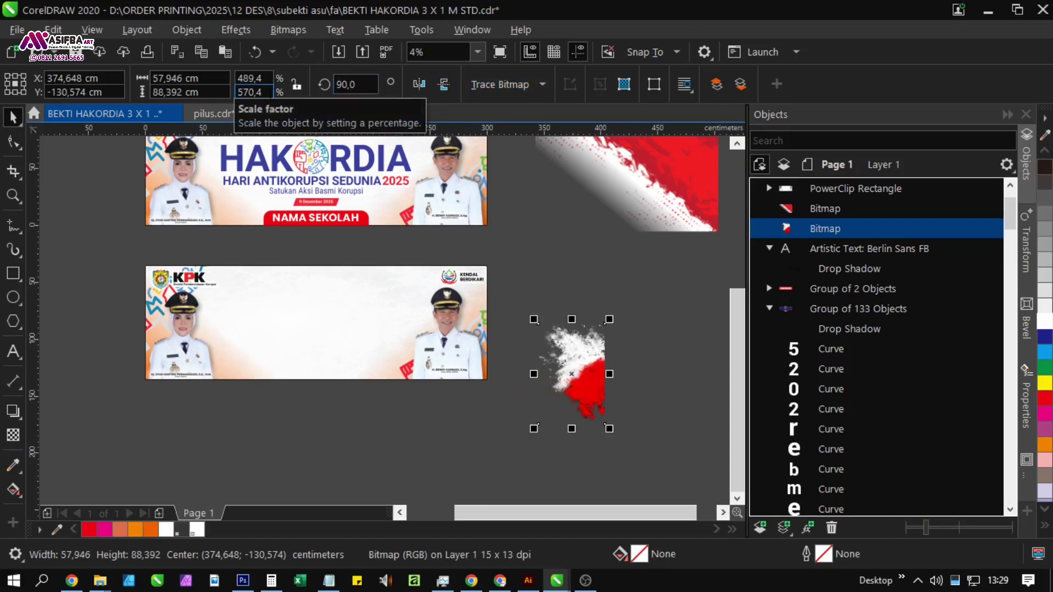
click(442, 85)
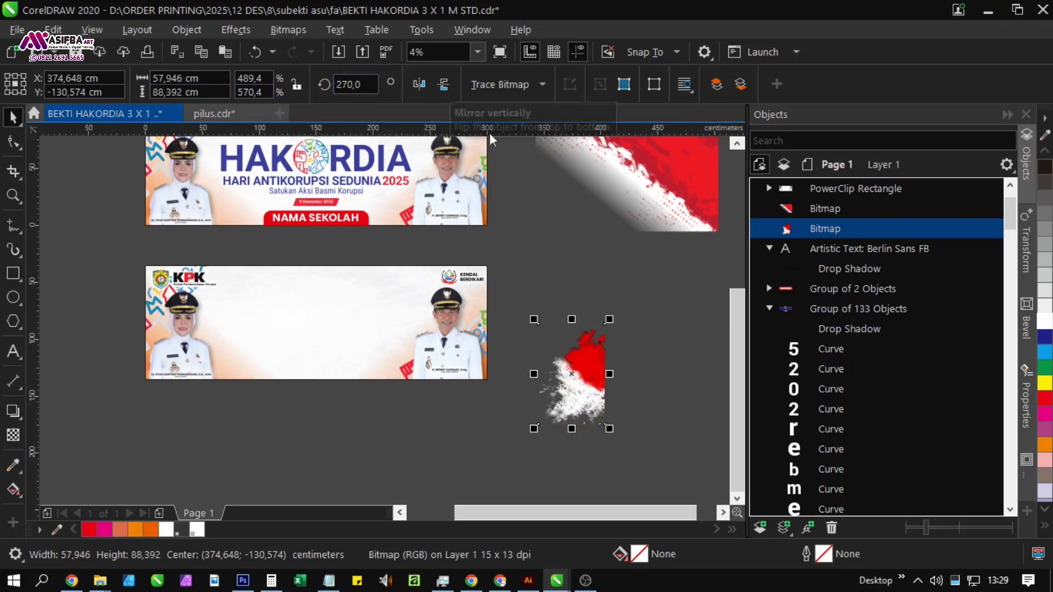
Enlarge the splash bitmap to about 86.7 × 132.2 cm and place it in front of the lower banner, aligned to its right edge.
drag(530, 318, 494, 265)
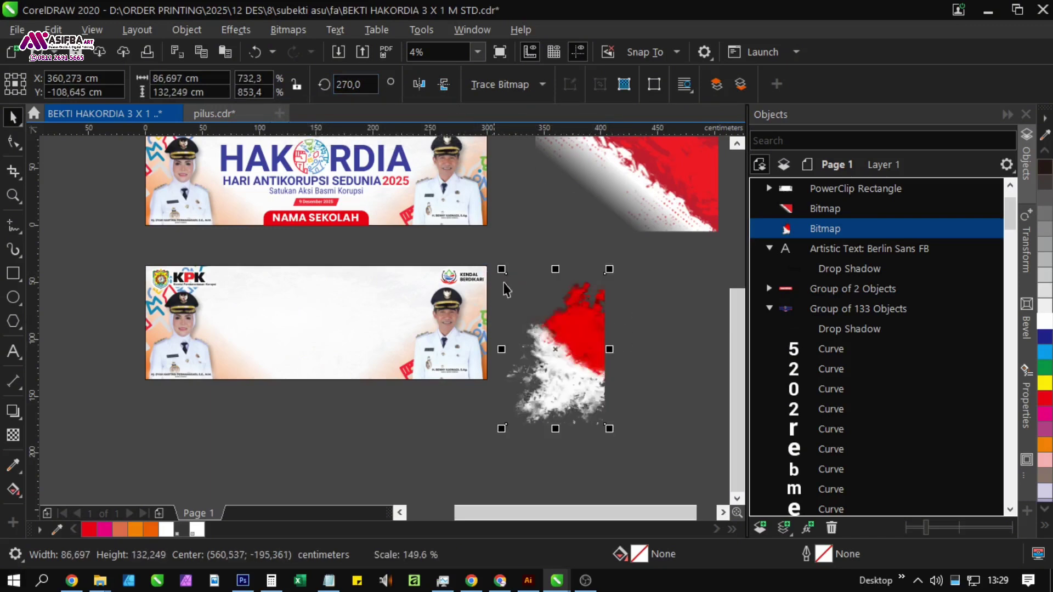
drag(560, 340, 456, 344)
key(shift+Page_Up)
shift+click(353, 338)
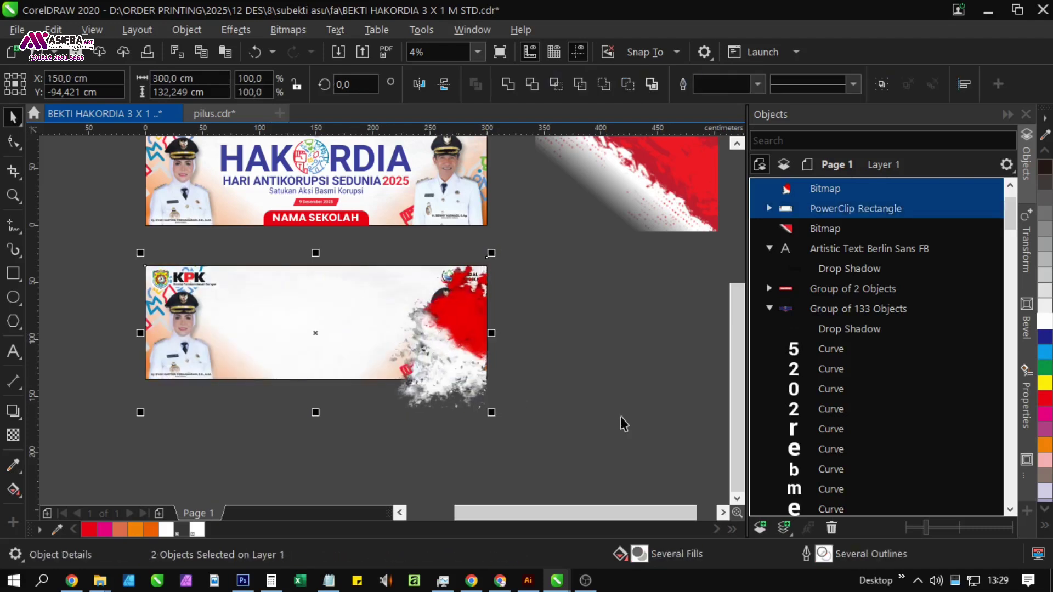
click(620, 416)
Duplicate the splash bitmap, mirror the copy horizontally and align it to the lower banner's left edge.
click(435, 342)
mouse_move(436, 342)
mouse_down()
mouse_move(495, 344)
mouse_move(383, 332)
mouse_move(384, 344)
mouse_up()
click(416, 88)
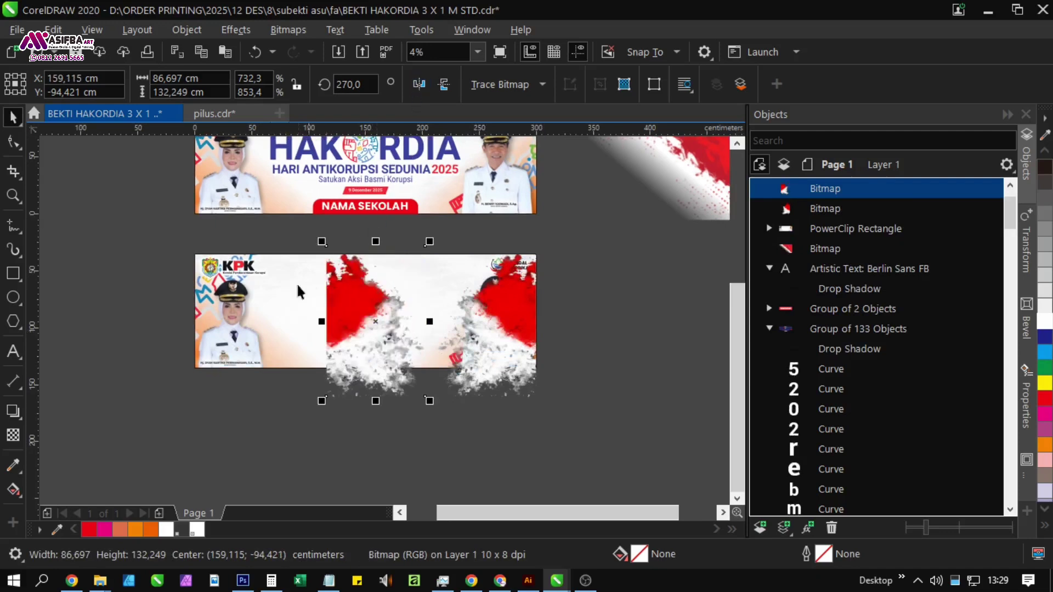
shift+click(278, 297)
key(l)
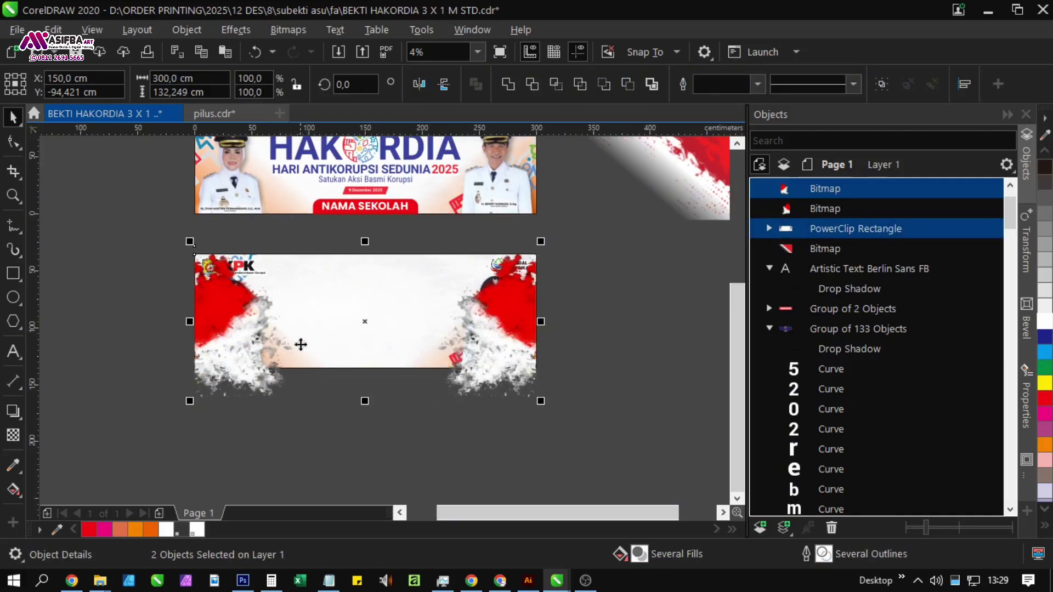
Place both red-and-white splash bitmaps inside the lower banner's PowerClip frame.
click(229, 337)
shift+click(519, 348)
right_click(517, 347)
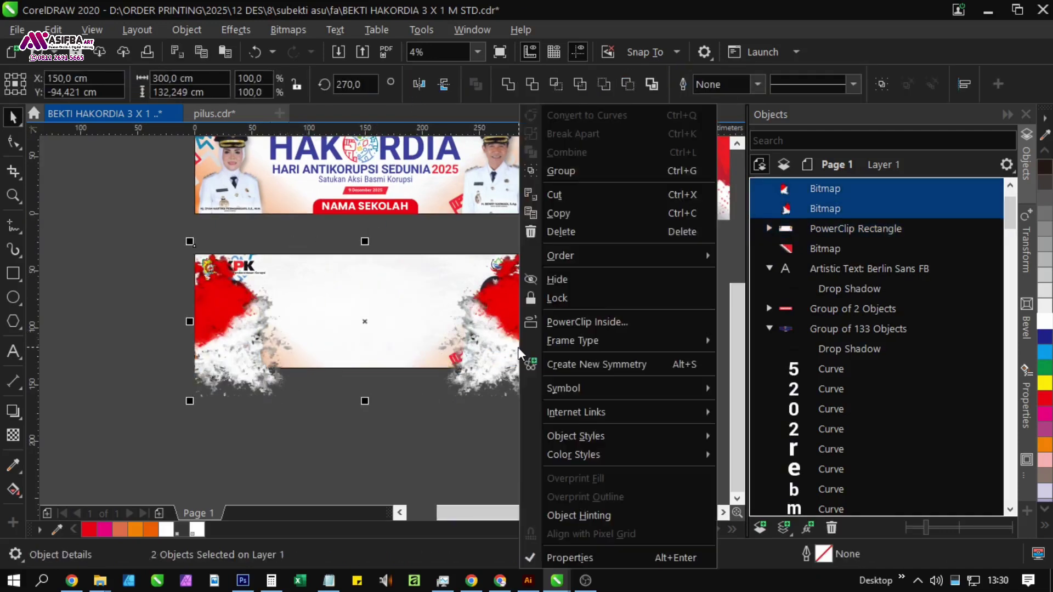
click(540, 322)
click(400, 294)
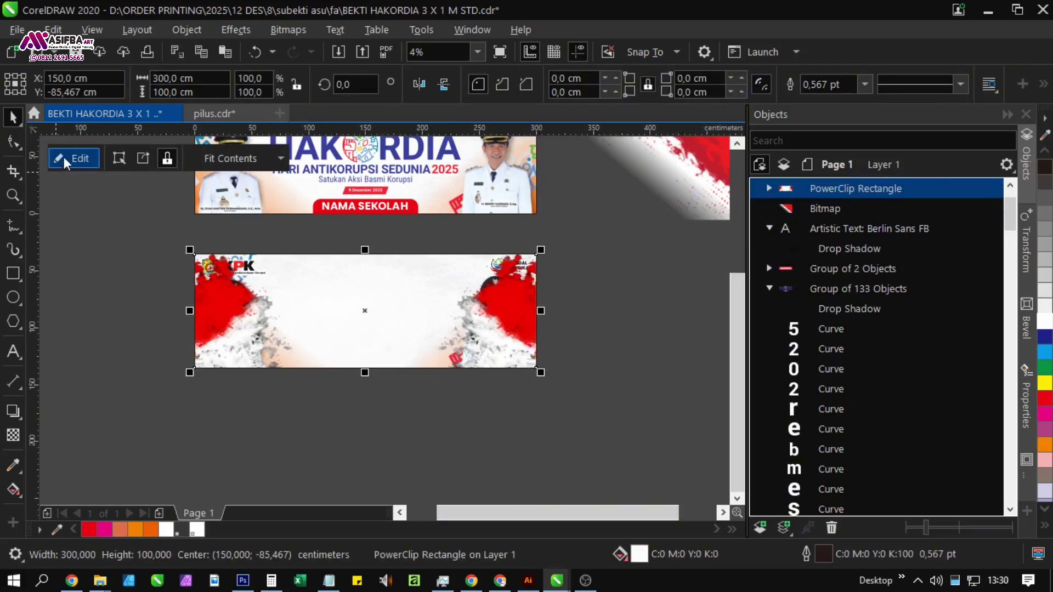
Bring both portraits in front of the splashes within the lower banner's PowerClip contents and finish editing.
click(64, 157)
click(238, 406)
shift+click(505, 416)
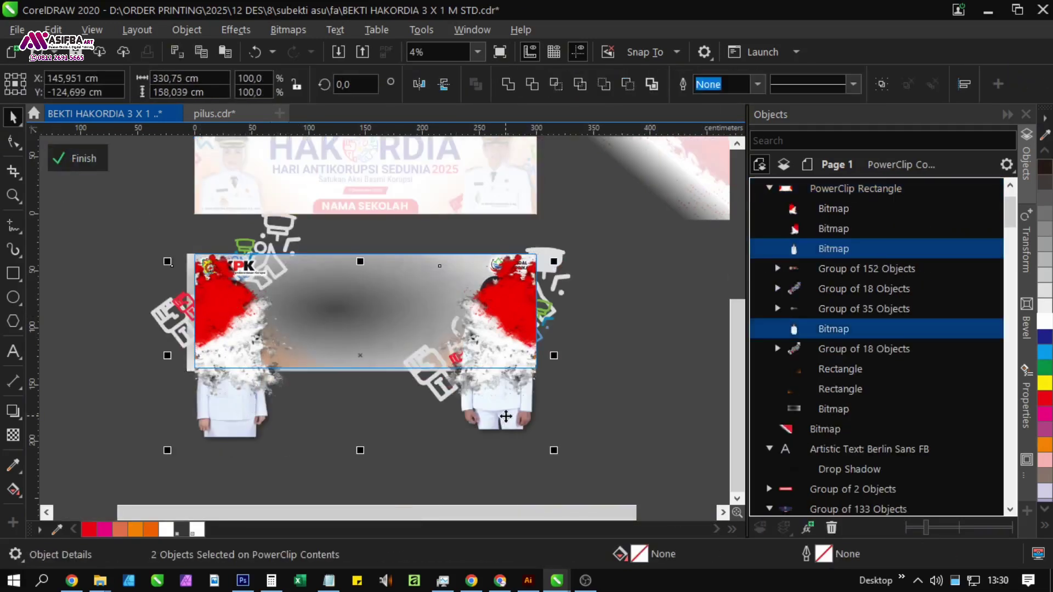
key(shift+Page_Up)
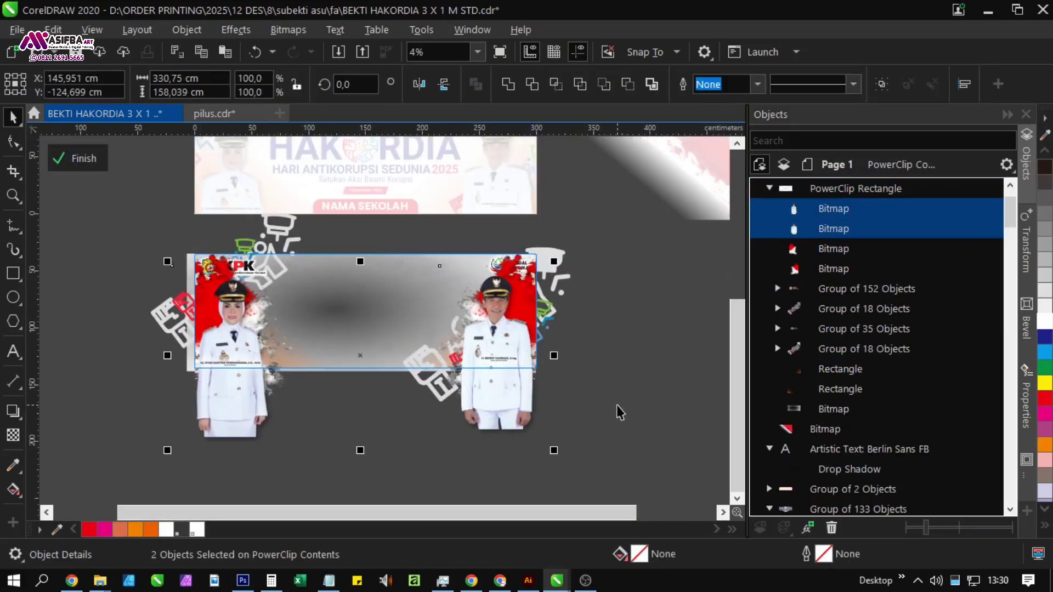
click(103, 156)
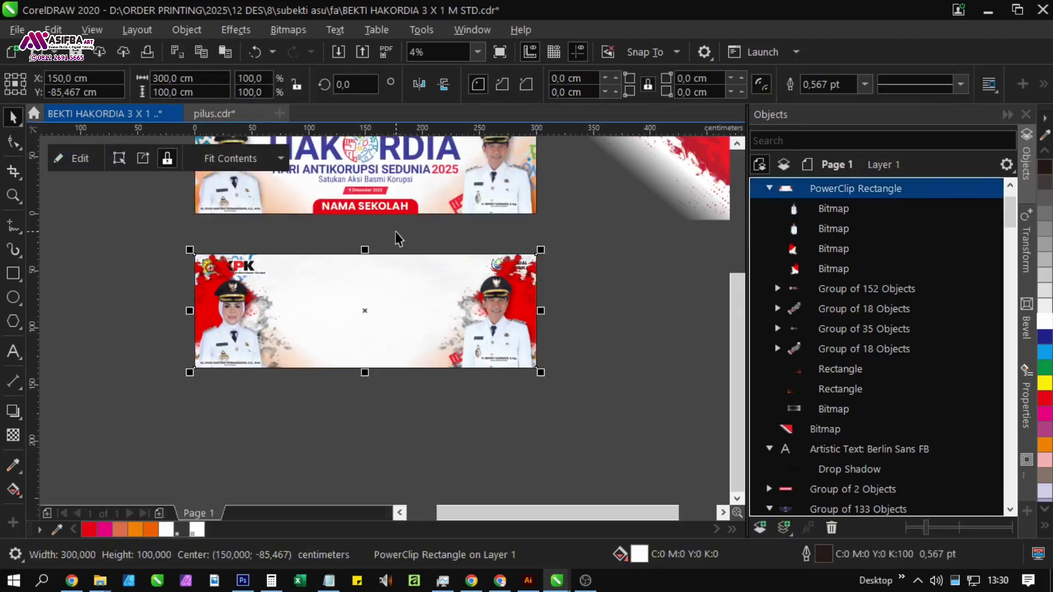
click(432, 421)
scroll(432, 337, up, 1)
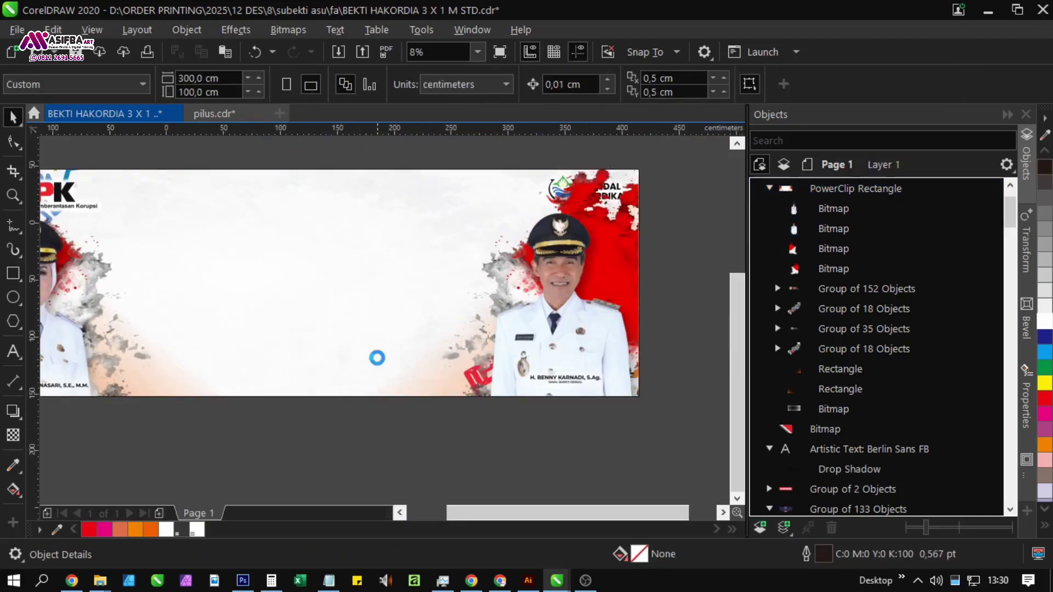
scroll(378, 325, down, 1)
Reopen the lower banner's PowerClip contents, move both splash bitmaps straight up and mirror them vertically.
double_click(379, 328)
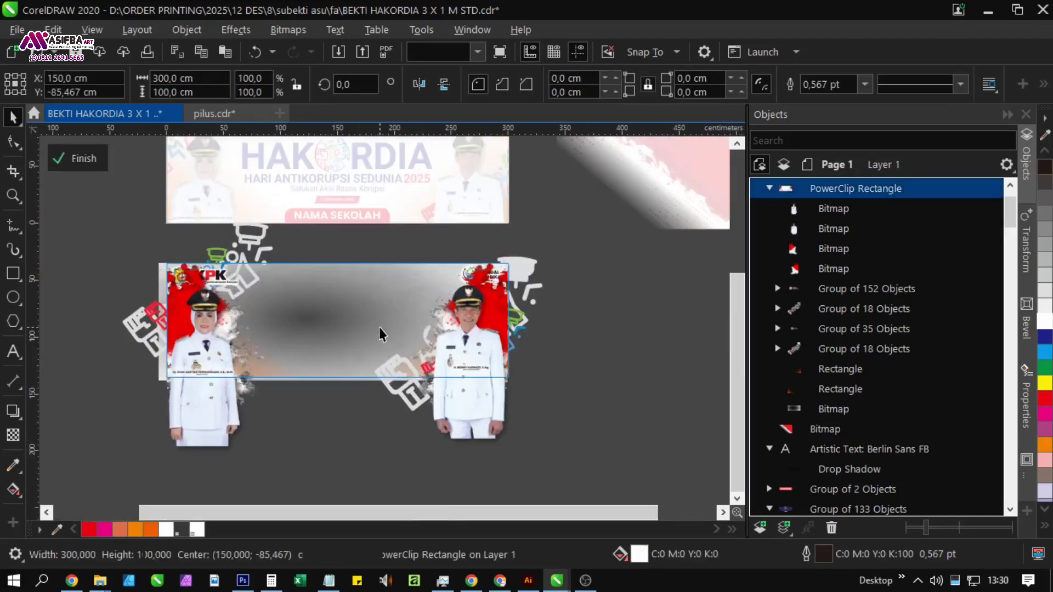
click(496, 300)
click(840, 268)
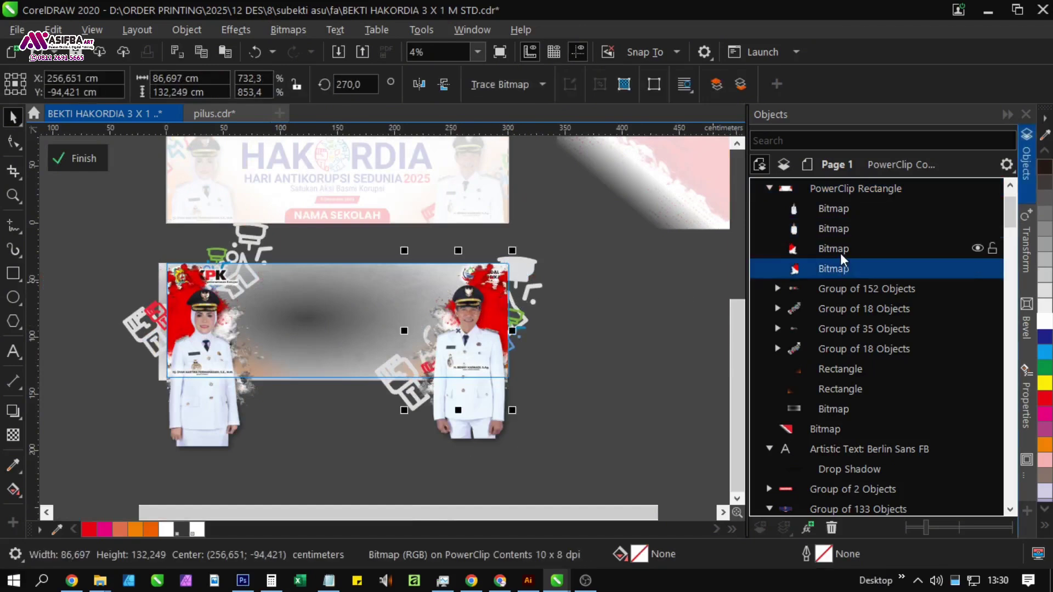
ctrl+click(840, 249)
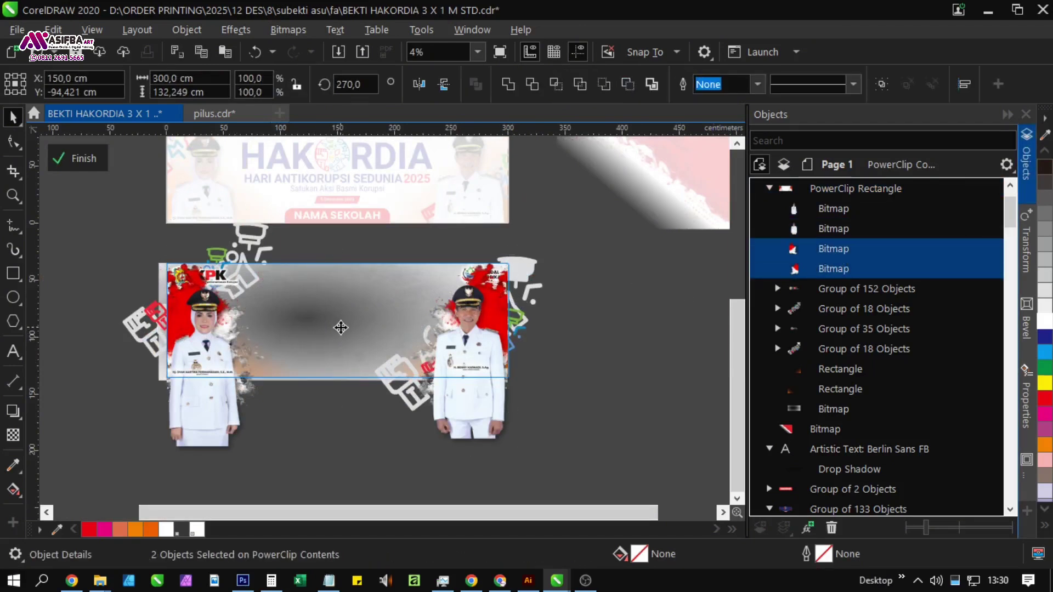
drag(340, 327, 314, 337)
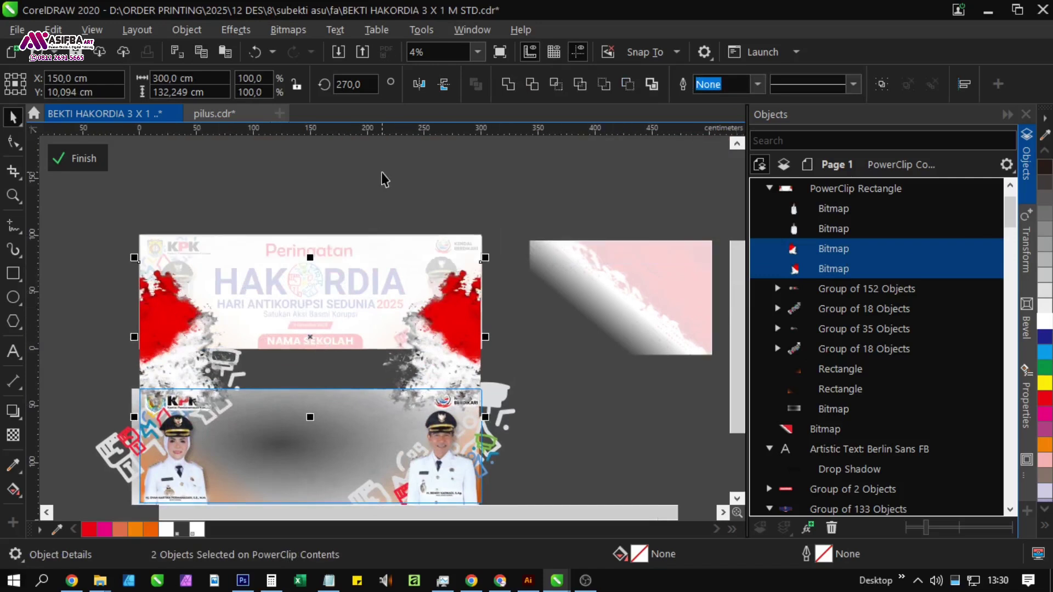
click(442, 84)
Move the mirrored splash pair down behind the portraits to a centre Y of about -78 cm and finish editing.
scroll(331, 252, down, 2)
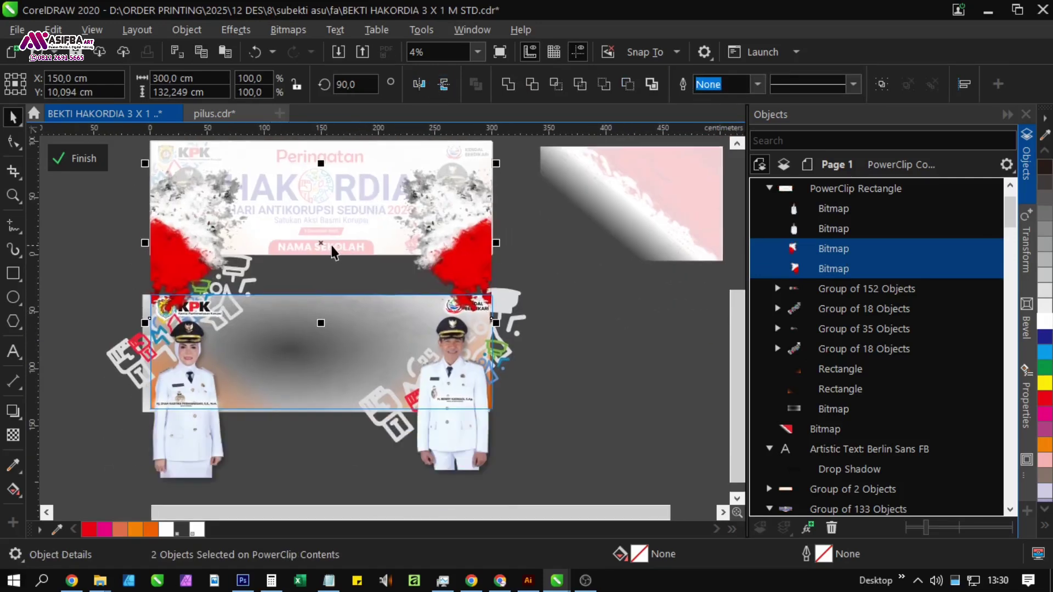
drag(319, 245, 323, 344)
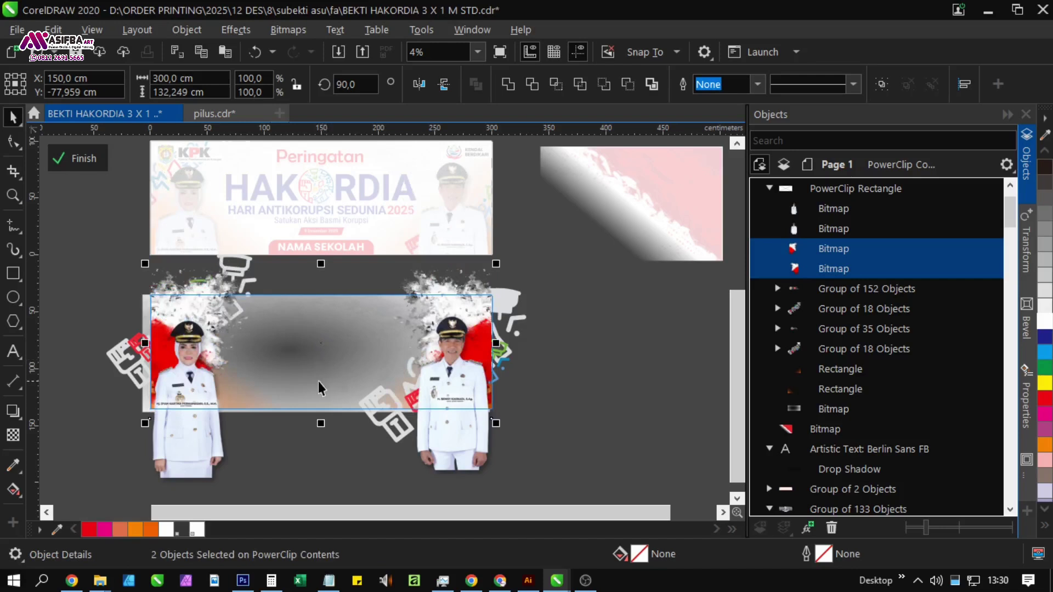
scroll(317, 375, up, 1)
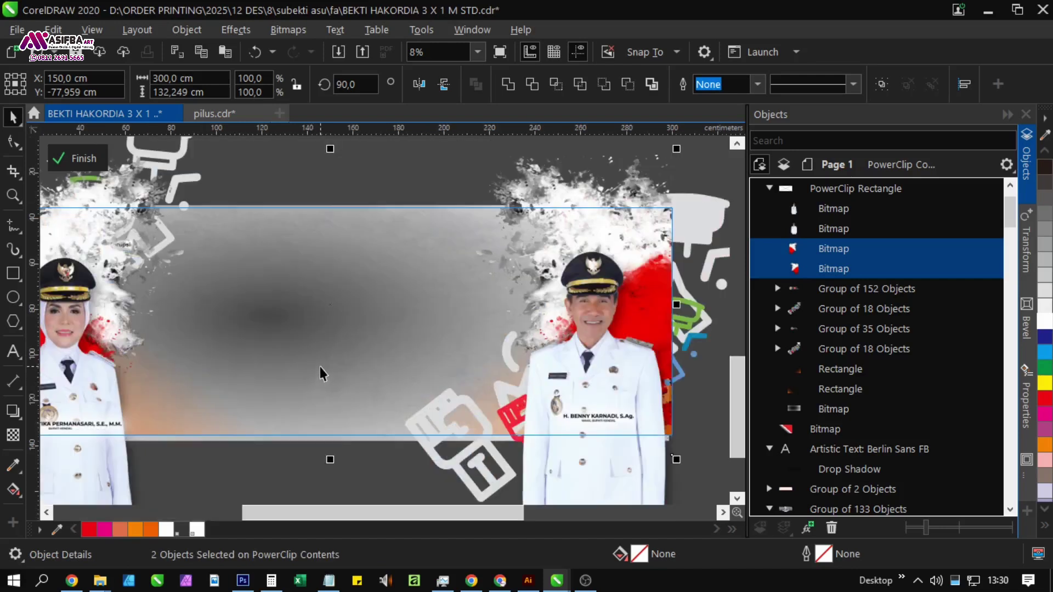
scroll(321, 367, down, 1)
click(97, 166)
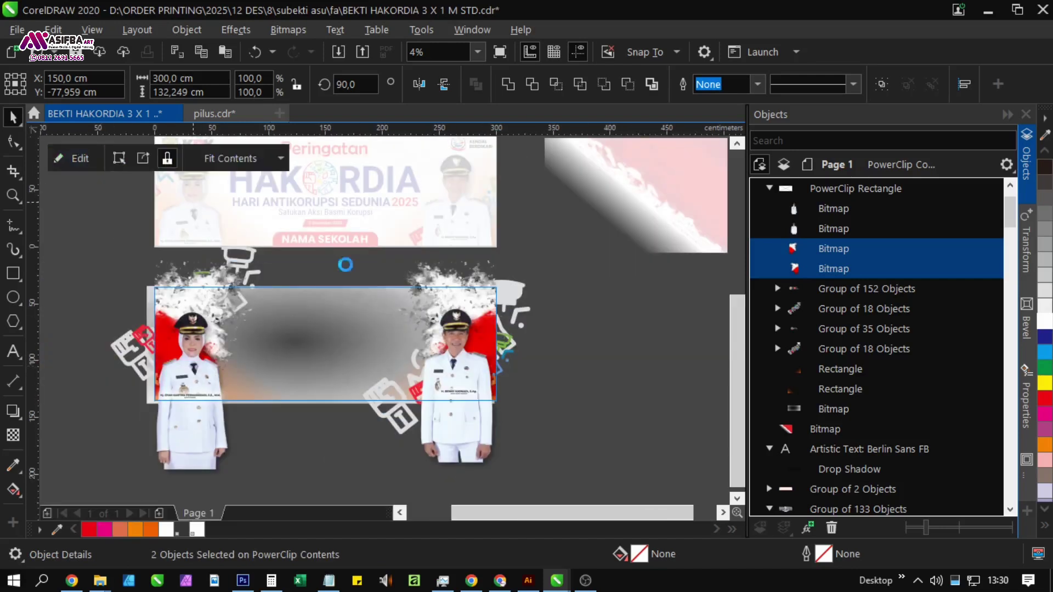
click(580, 343)
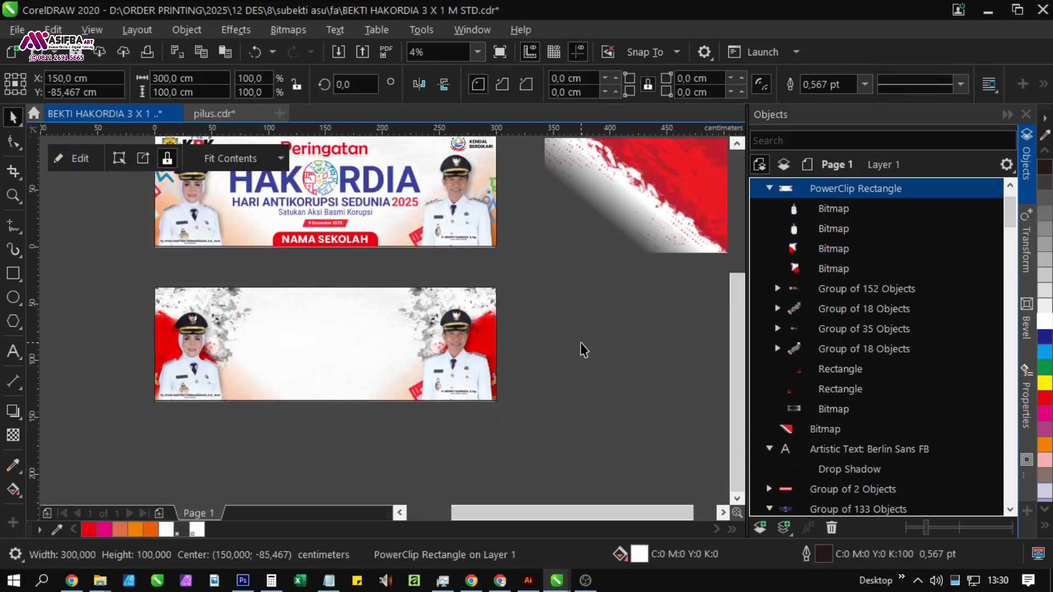
Send both splash bitmaps to the back of the lower banner's PowerClip contents and finish editing.
click(341, 318)
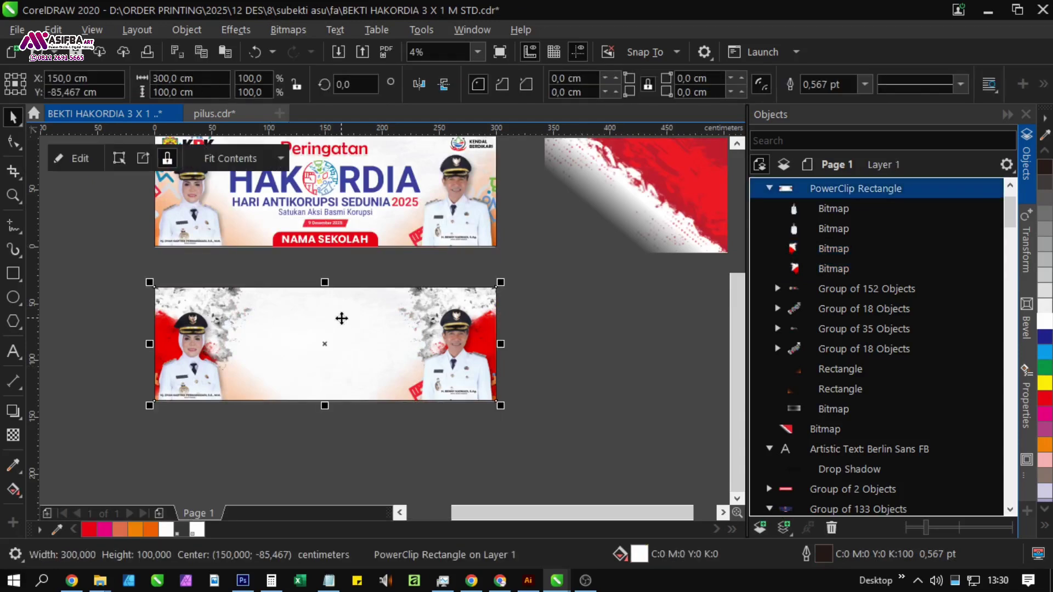
click(78, 160)
click(193, 288)
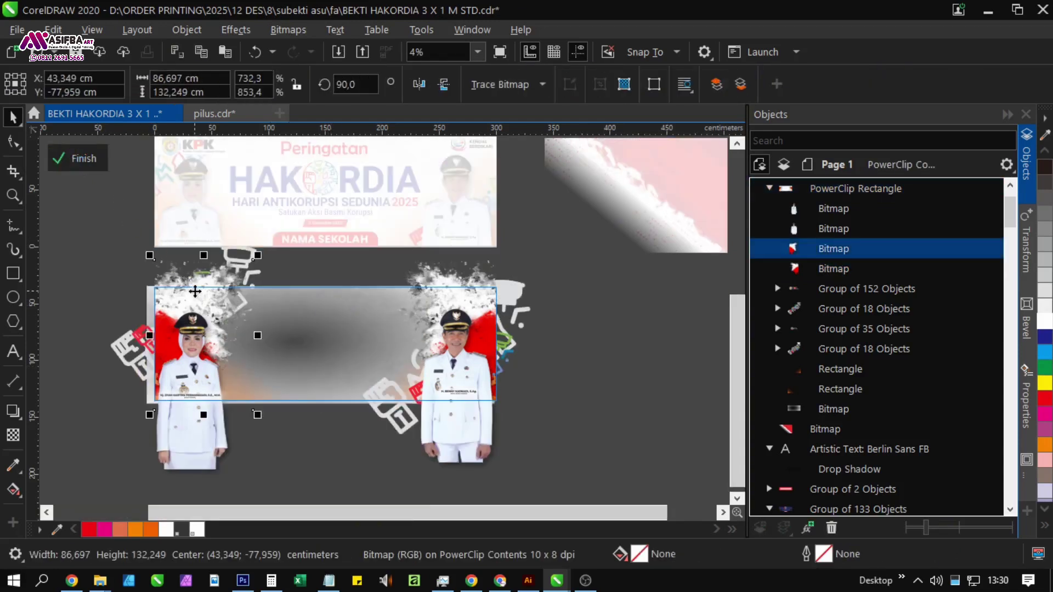
shift+click(481, 276)
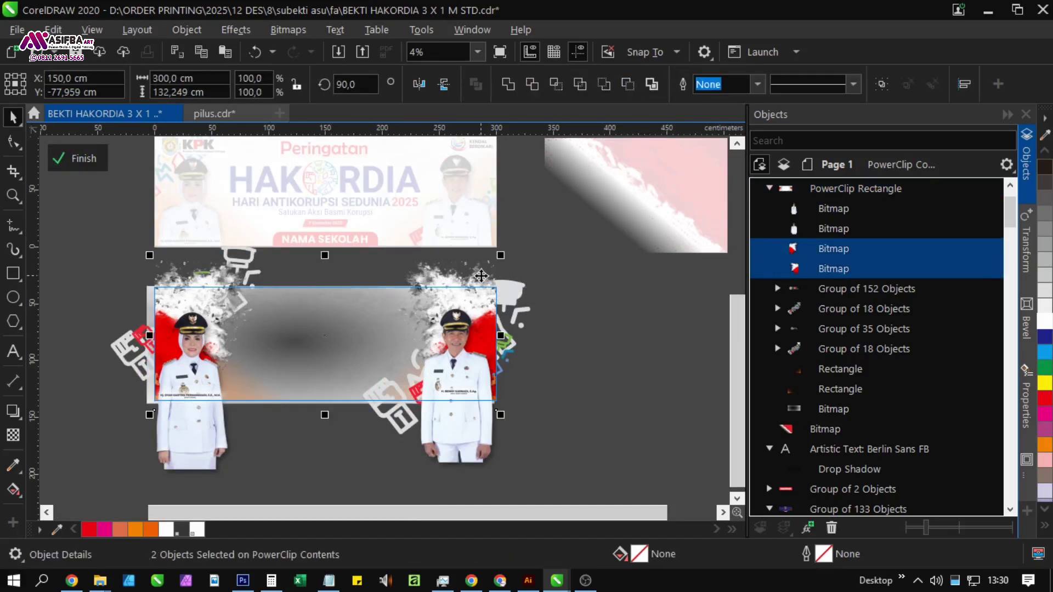
key(shift+Page_Down)
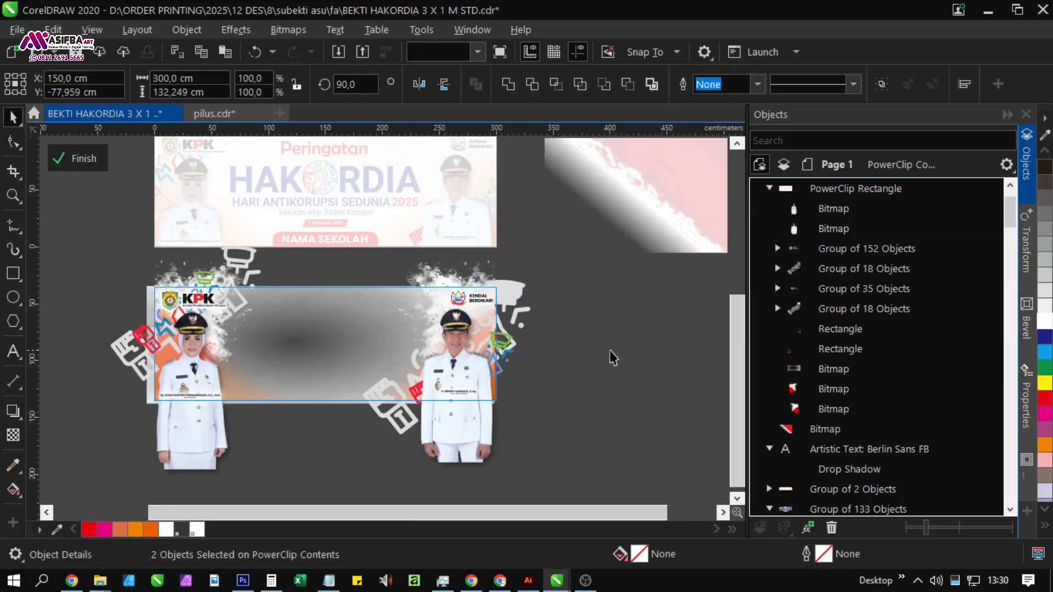
click(613, 358)
click(86, 166)
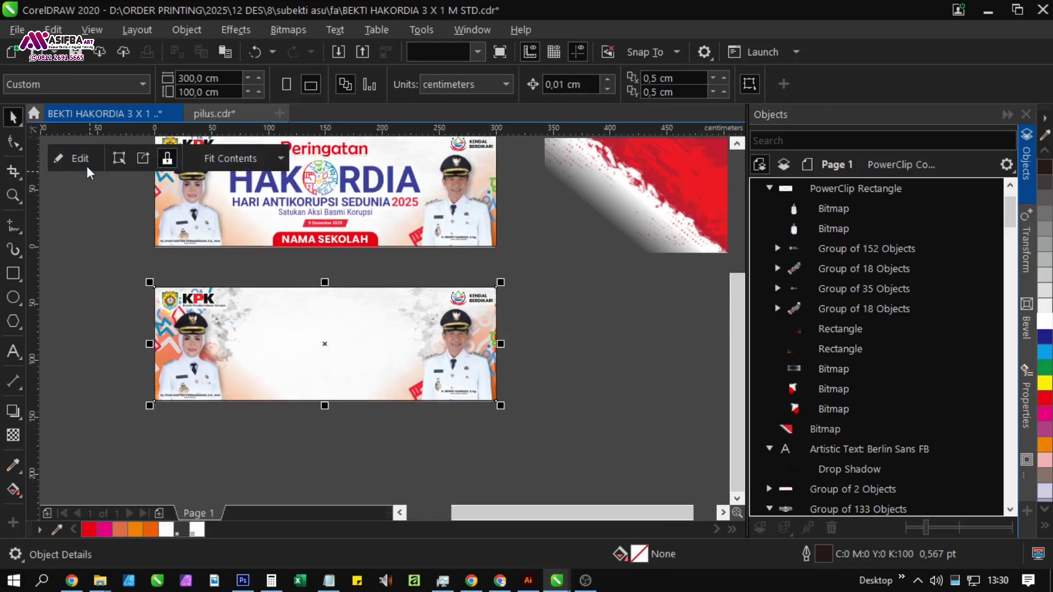
click(637, 358)
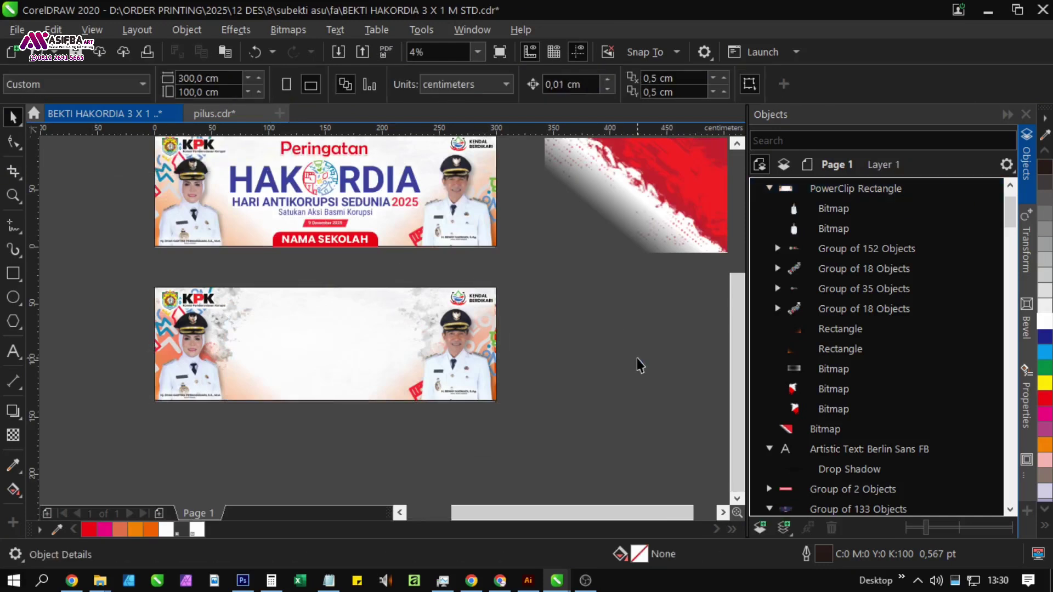
Inside the lower banner's PowerClip, move both colourful icon groups about 227.5 cm straight up, clear of the banner.
ctrl+click(325, 373)
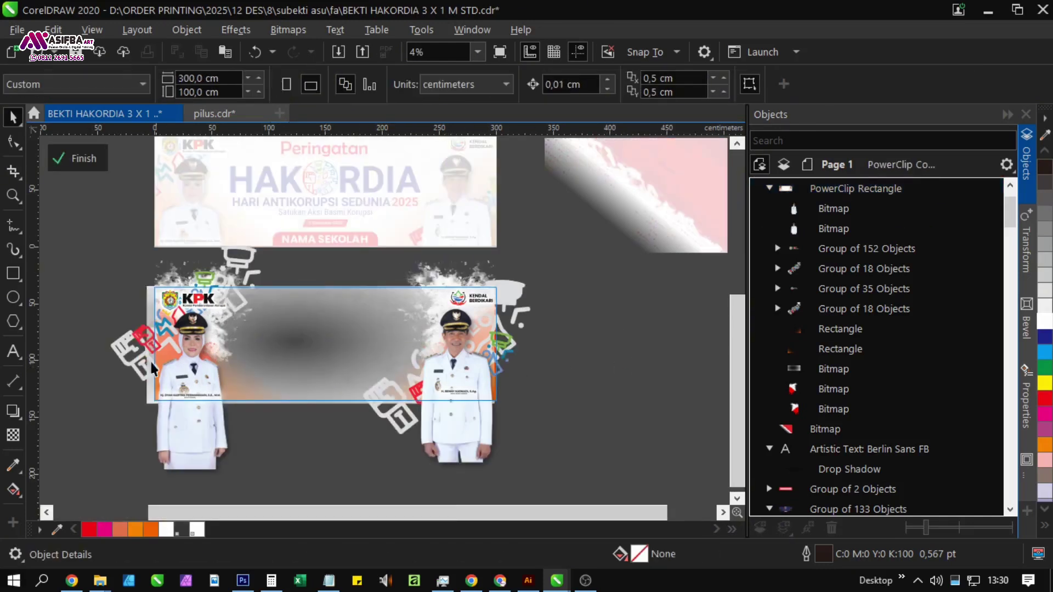
click(123, 351)
shift+click(378, 425)
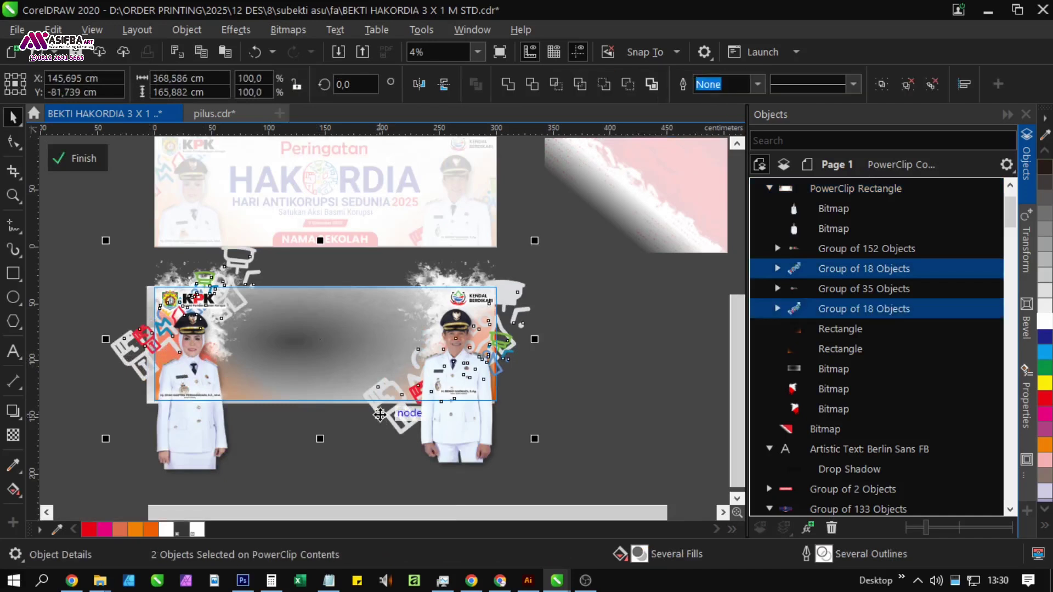
scroll(378, 425, down, 3)
drag(381, 438, 435, 315)
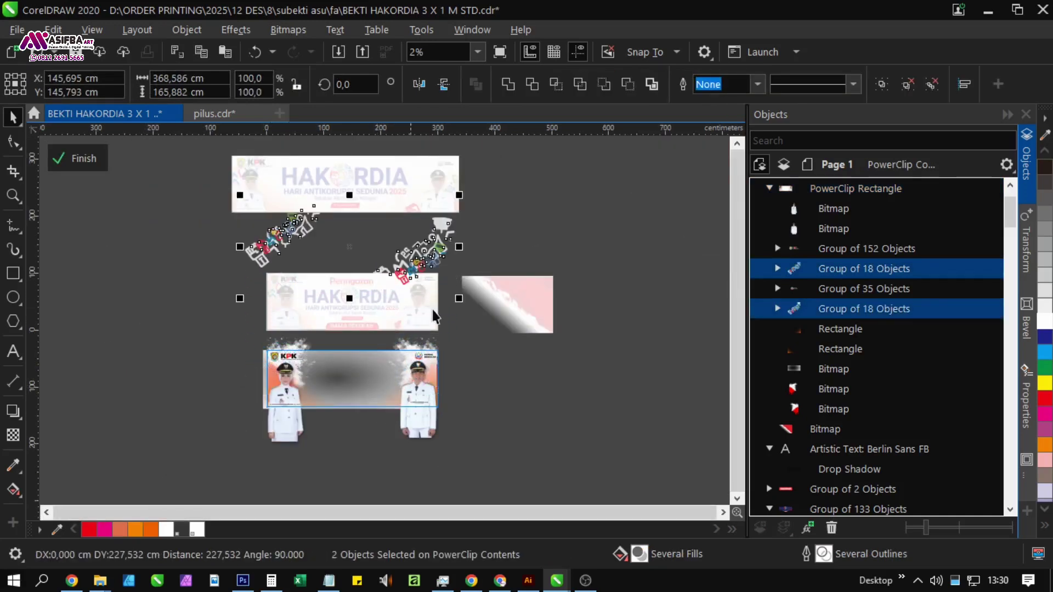
click(475, 324)
Mirror the left icon group vertically and move it straight down over the woman's portrait to a centre Y of about -118.4 cm.
click(276, 240)
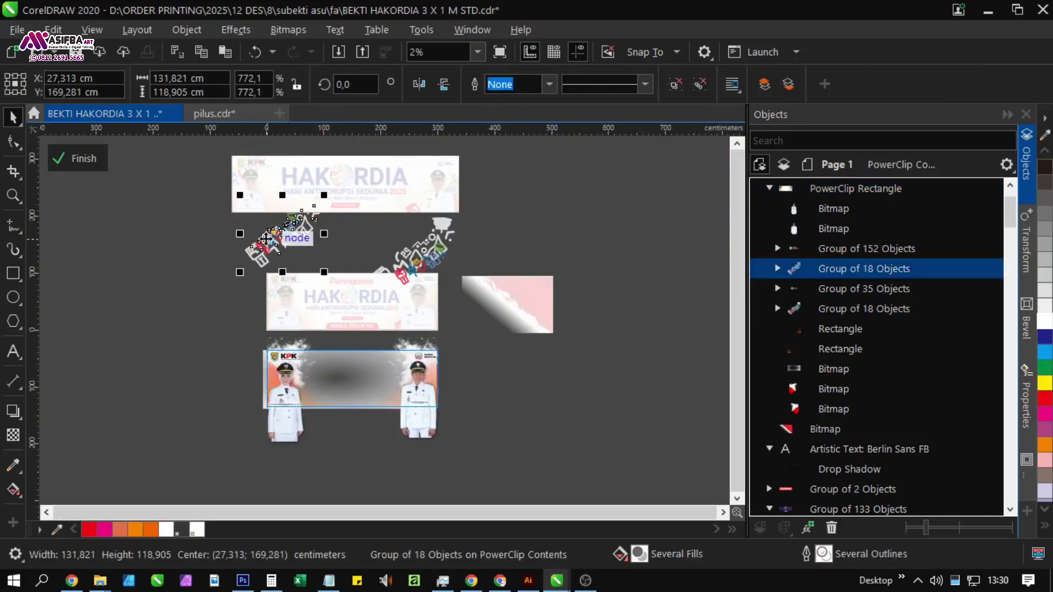
click(448, 89)
drag(275, 272, 261, 348)
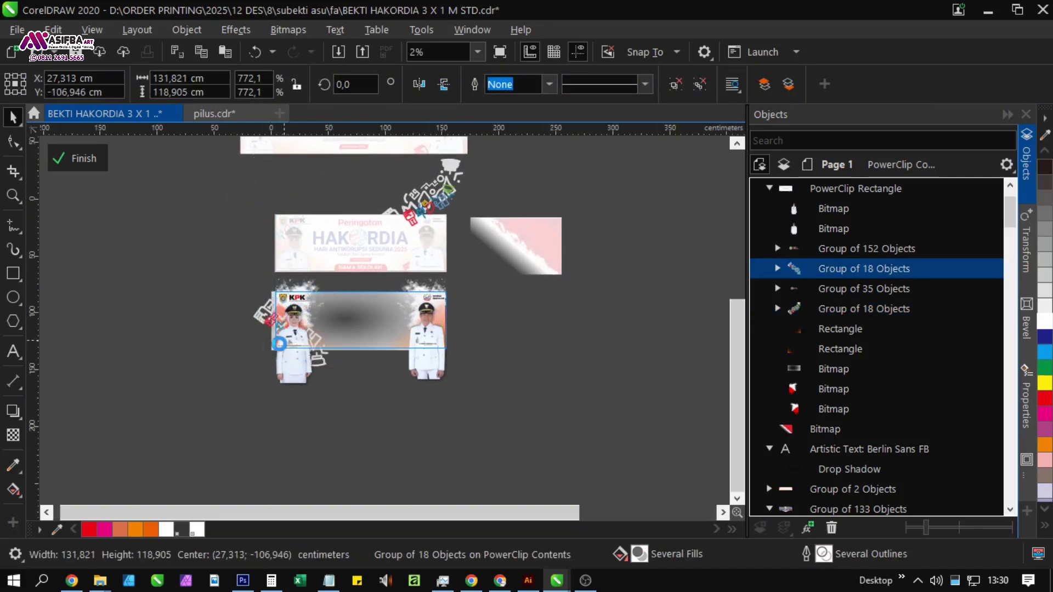
scroll(279, 344, up, 4)
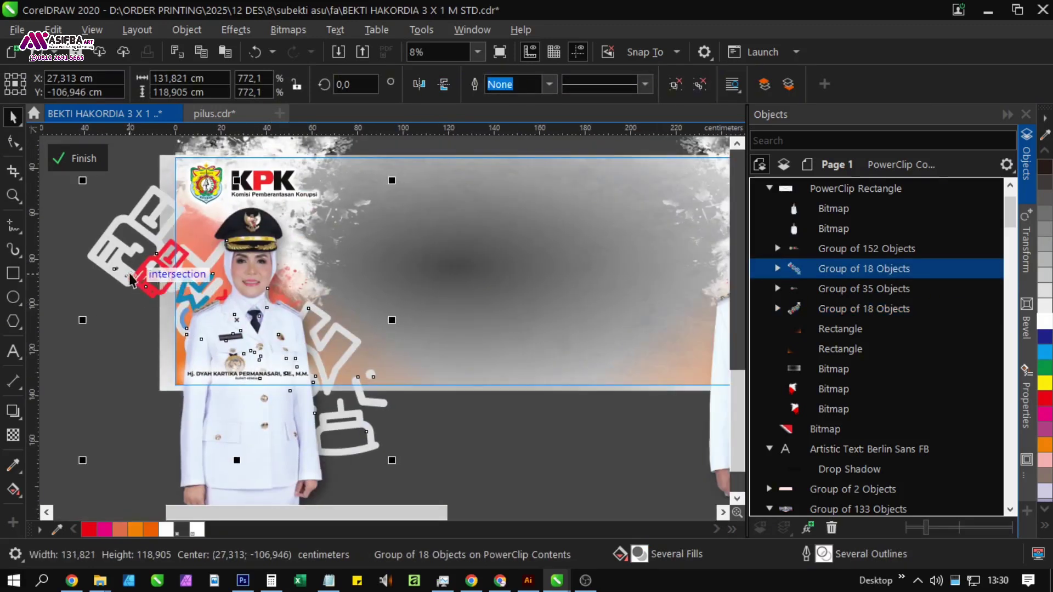
drag(131, 278, 112, 302)
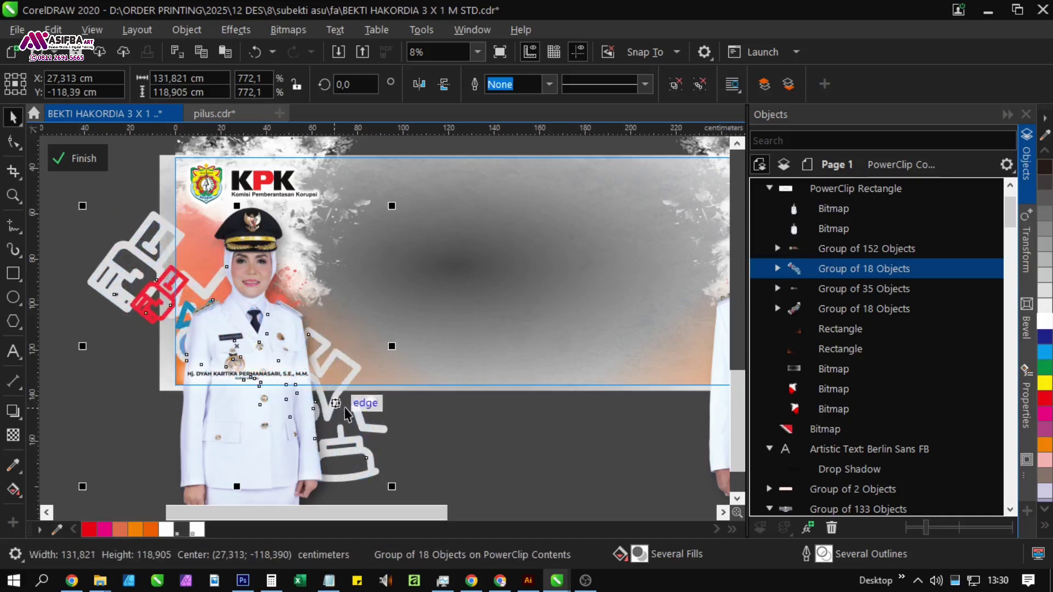
Shrink the left icon group to about 92.6 × 83.5 cm and place it on the banner's lower edge beside the woman's portrait.
scroll(373, 406, down, 2)
drag(384, 449, 318, 371)
scroll(260, 359, up, 2)
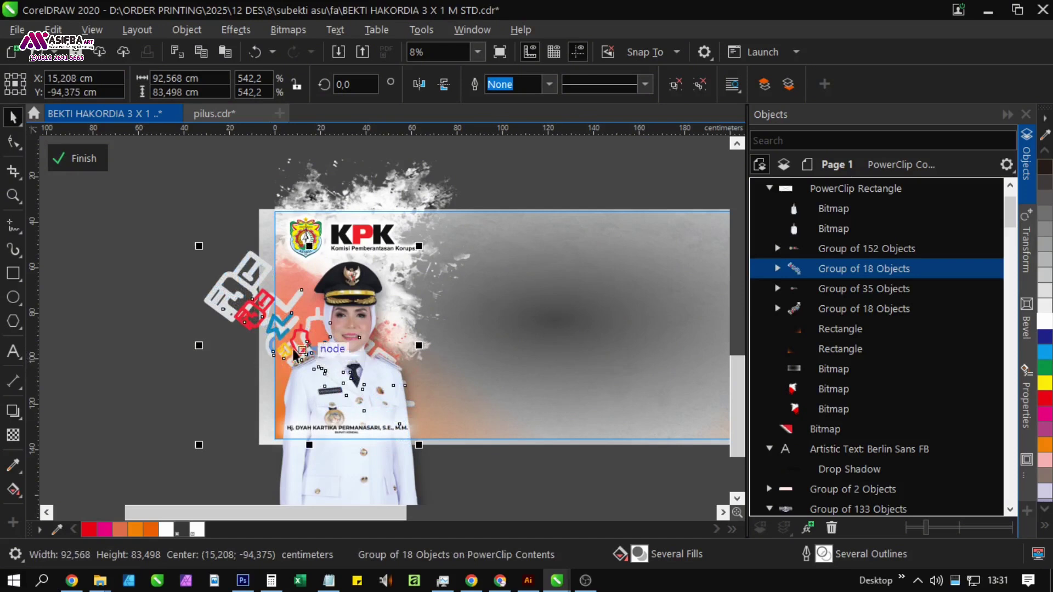
drag(215, 305, 345, 395)
drag(477, 466, 366, 399)
click(502, 470)
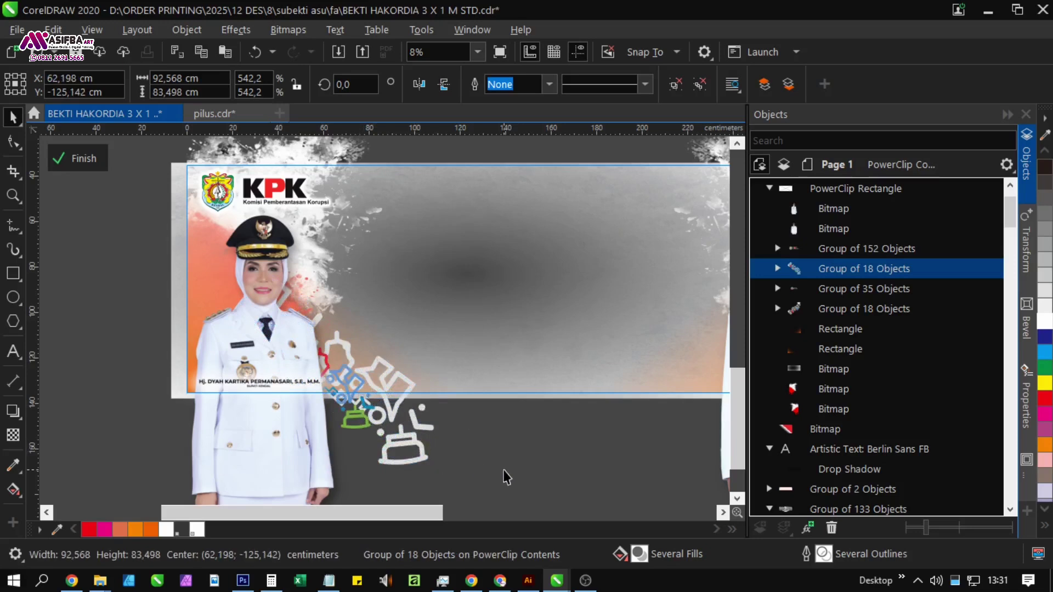
drag(503, 468, 405, 436)
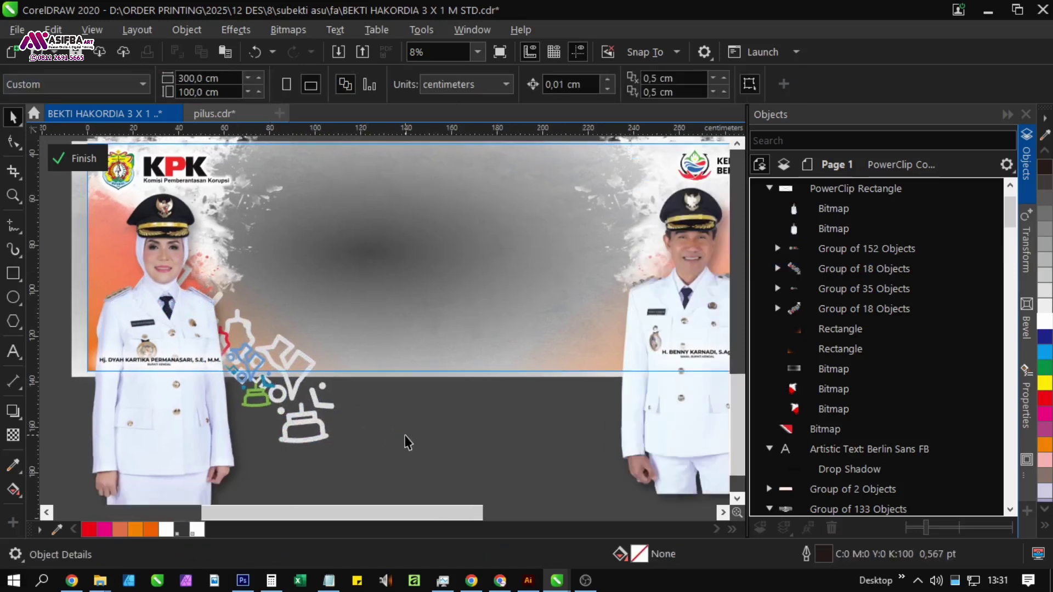
Move the right icon group down to the lower banner's bottom edge, beside the man's portrait.
click(269, 402)
scroll(273, 389, down, 5)
click(370, 242)
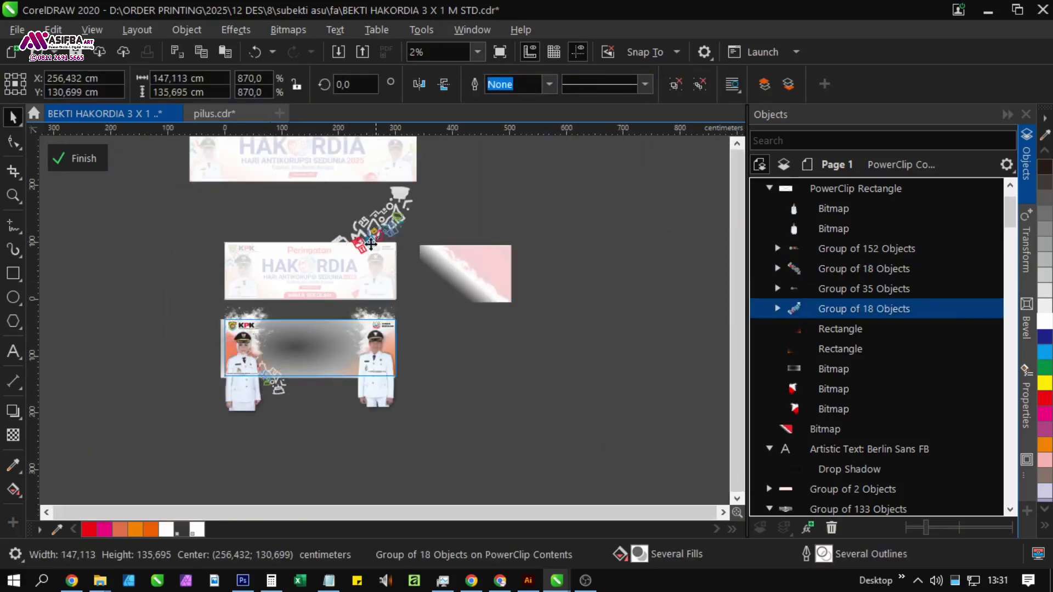
drag(371, 243, 341, 405)
scroll(351, 392, up, 2)
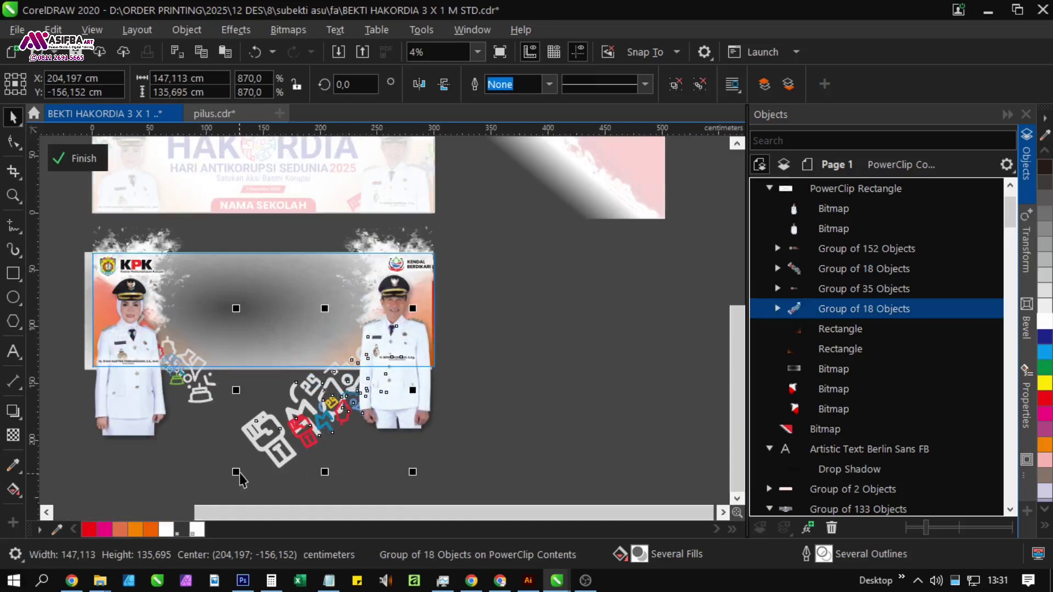
Shrink the right icon group to about 79.2 × 73.1 cm beside the man's portrait and align its horizontal centreline with the left group's.
drag(238, 472, 413, 382)
scroll(318, 367, up, 2)
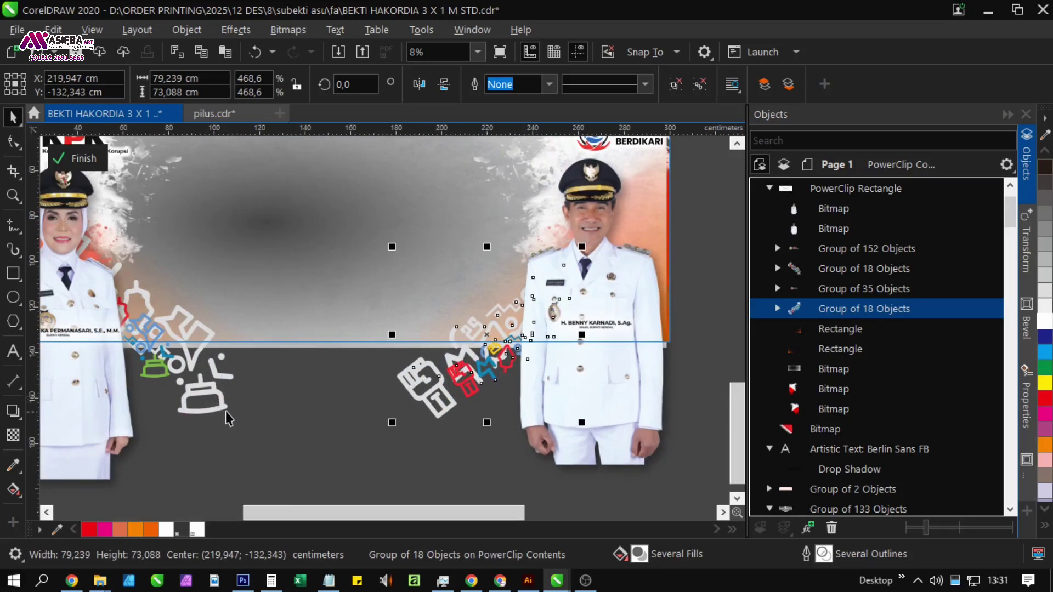
shift+click(227, 411)
key(e)
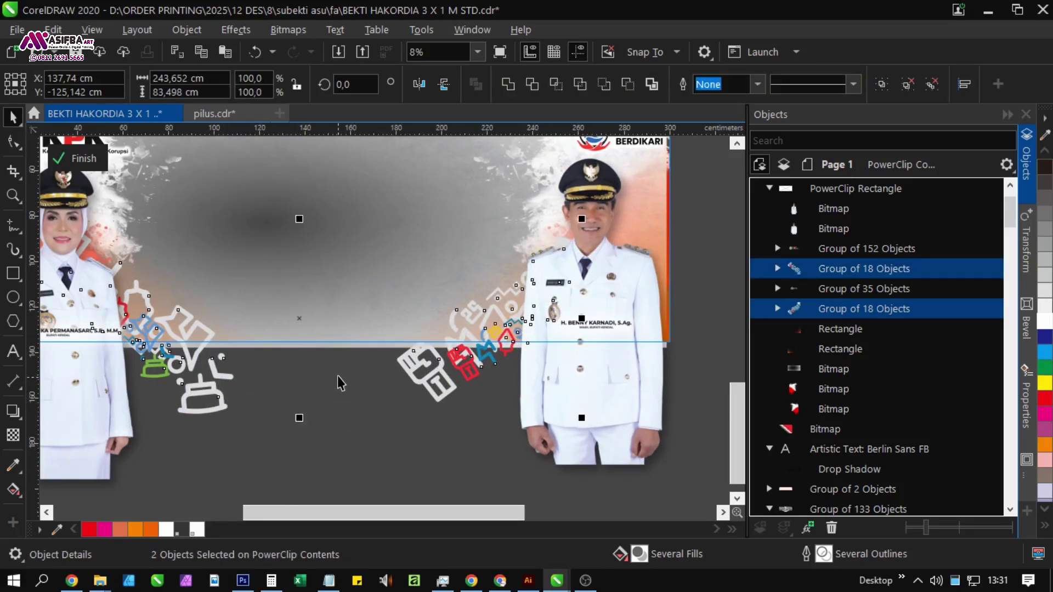
Move both icon groups straight up together to a centre Y of about -120.1 cm, then close and reopen the PowerClip contents.
drag(299, 322, 299, 311)
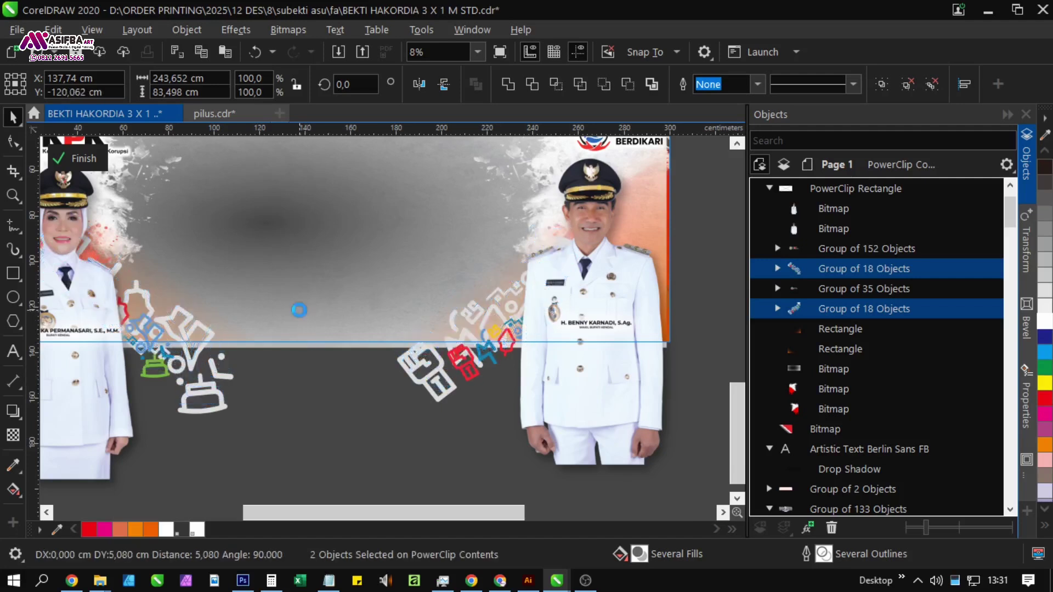
click(298, 393)
drag(413, 363, 356, 372)
scroll(408, 377, down, 1)
click(368, 407)
click(87, 159)
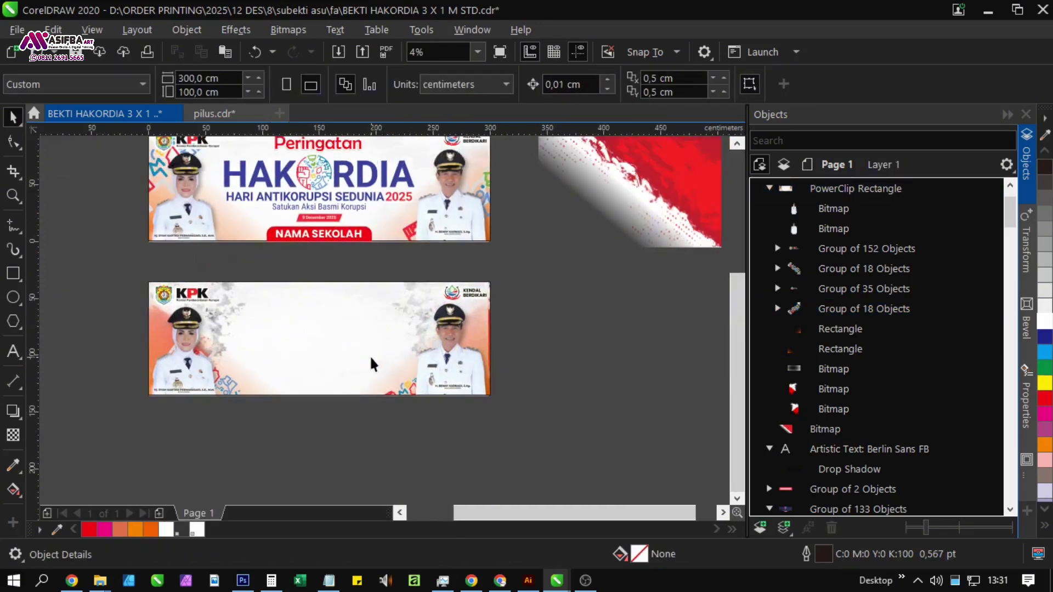
scroll(370, 355, up, 1)
double_click(370, 364)
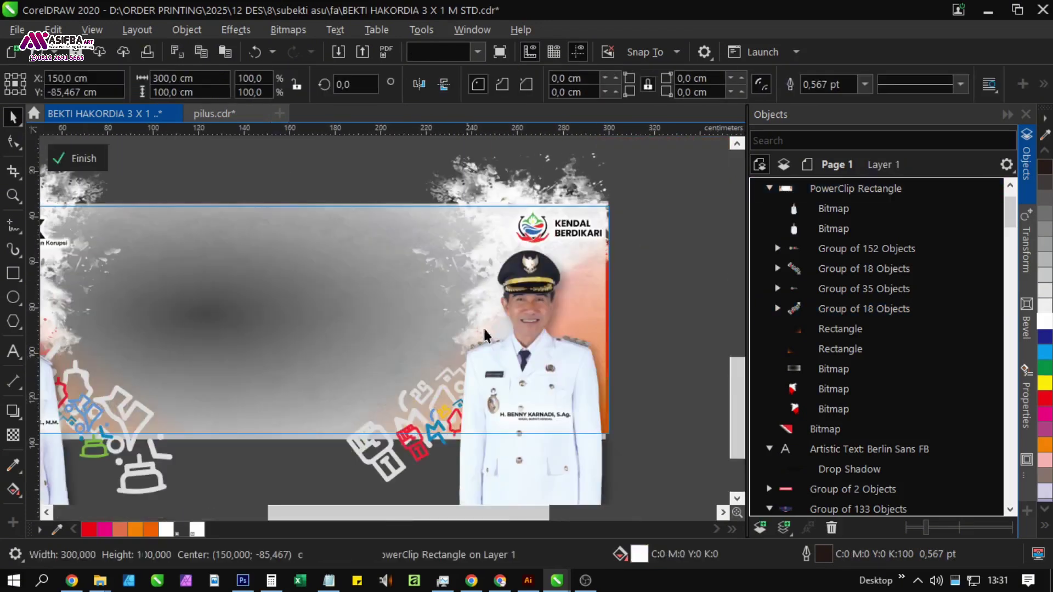
Try to shift the splash bitmap behind the man's portrait outward to a centre X of about 259.4 cm, and undo the move.
click(468, 201)
scroll(449, 210, up, 1)
click(449, 208)
scroll(360, 207, down, 1)
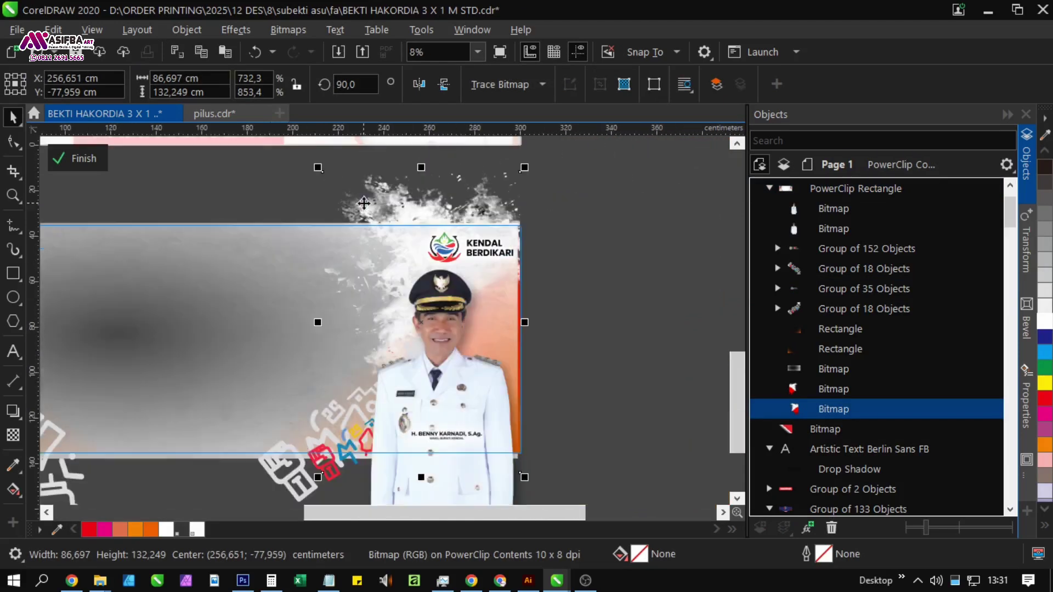
drag(360, 207, 368, 209)
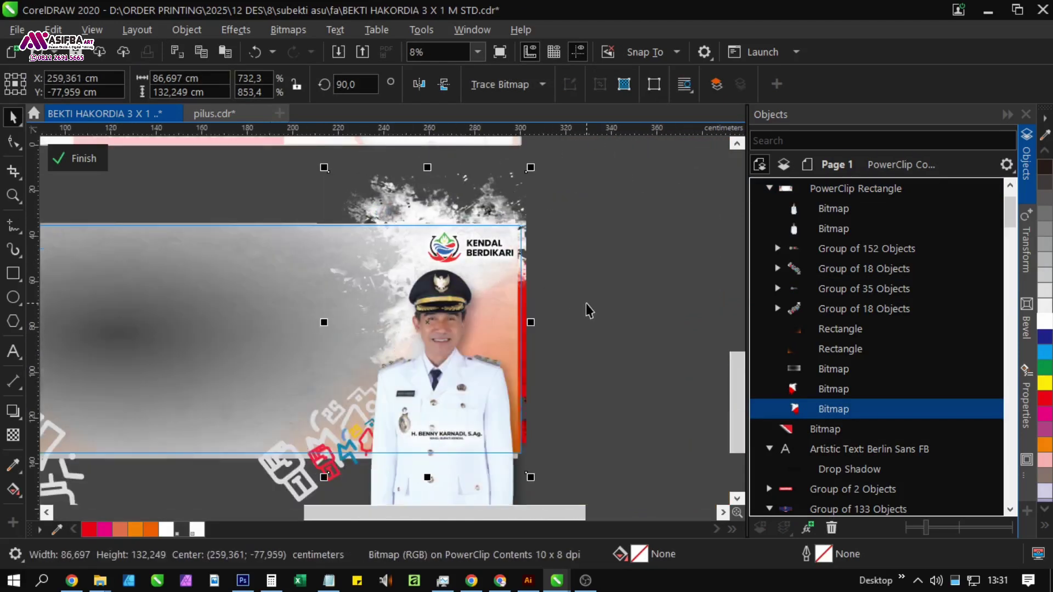
key(ctrl+z)
click(585, 304)
Widen the orange rectangle on the man's side symmetrically to about 153 cm and send it behind all other PowerClip contents.
click(234, 328)
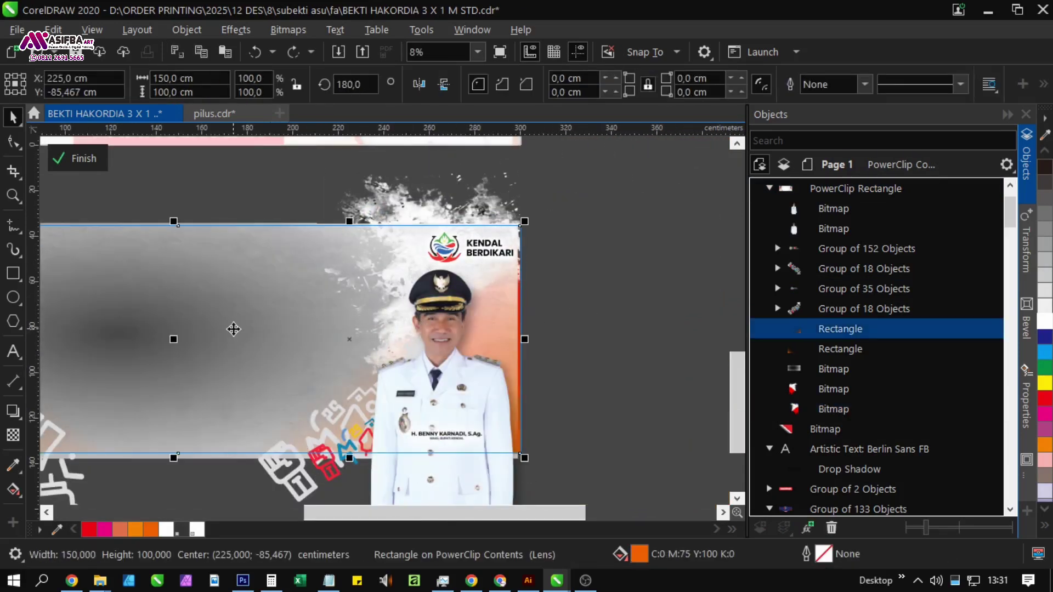
scroll(522, 330, up, 2)
drag(522, 301, 540, 299)
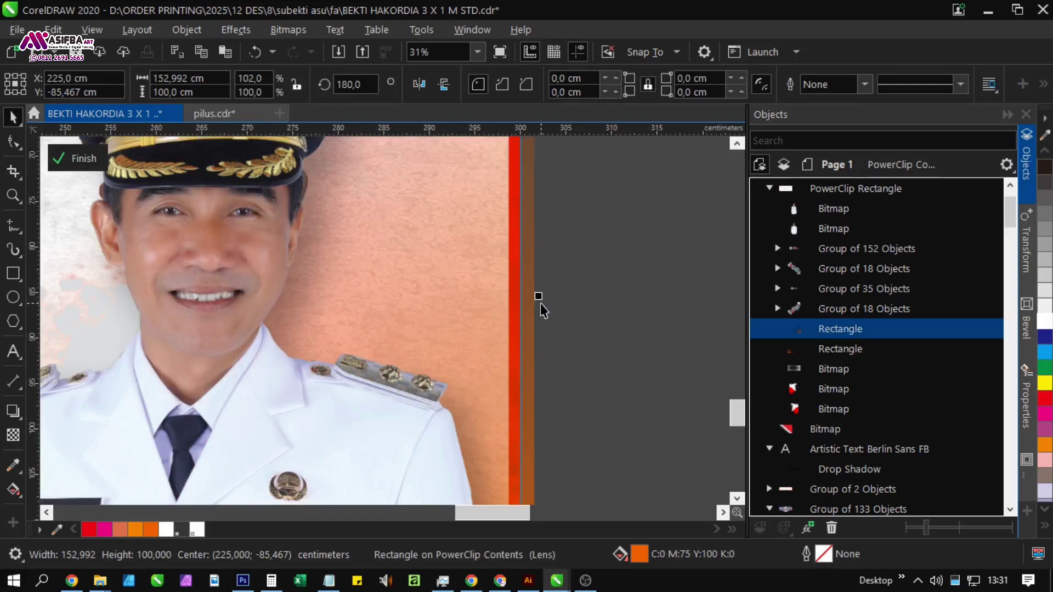
key(shift+Page_Down)
scroll(541, 303, down, 2)
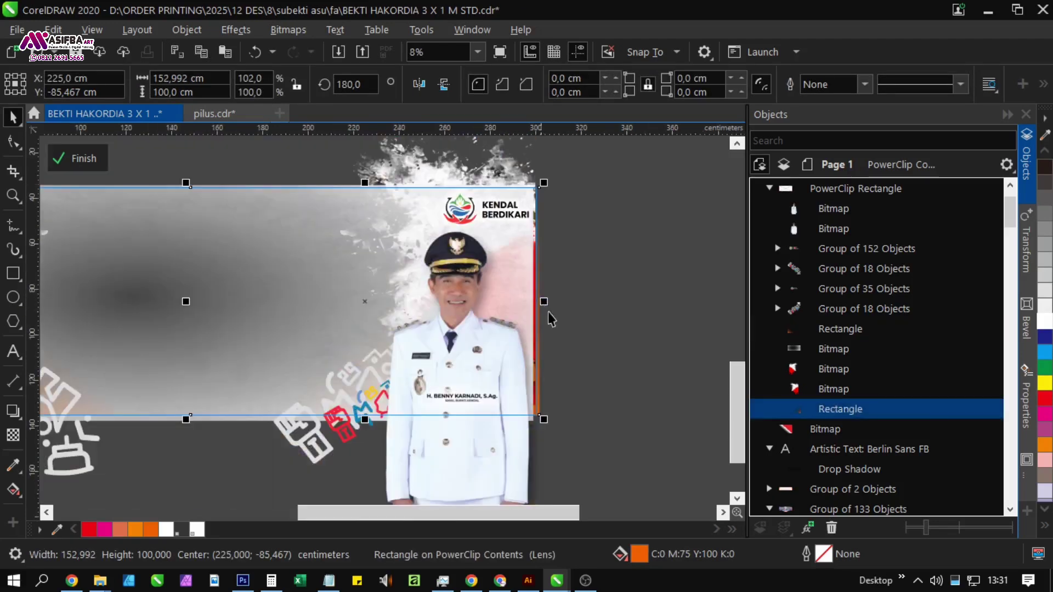
click(587, 347)
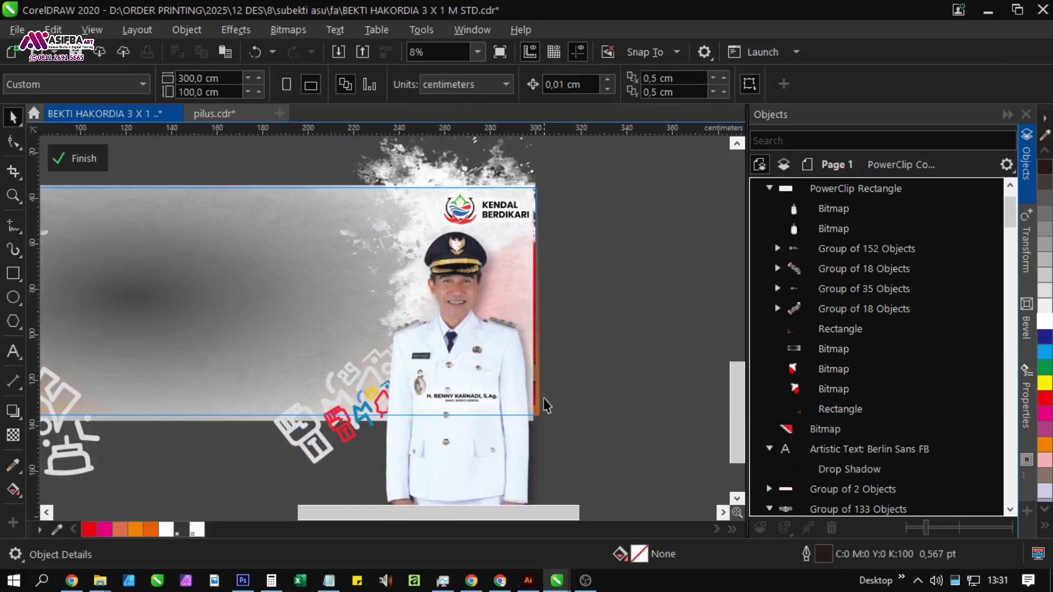
Examine the red and orange strips along the banner's edge beside the man's portrait, and the orange rectangle on the woman's side.
scroll(543, 406, up, 2)
click(526, 337)
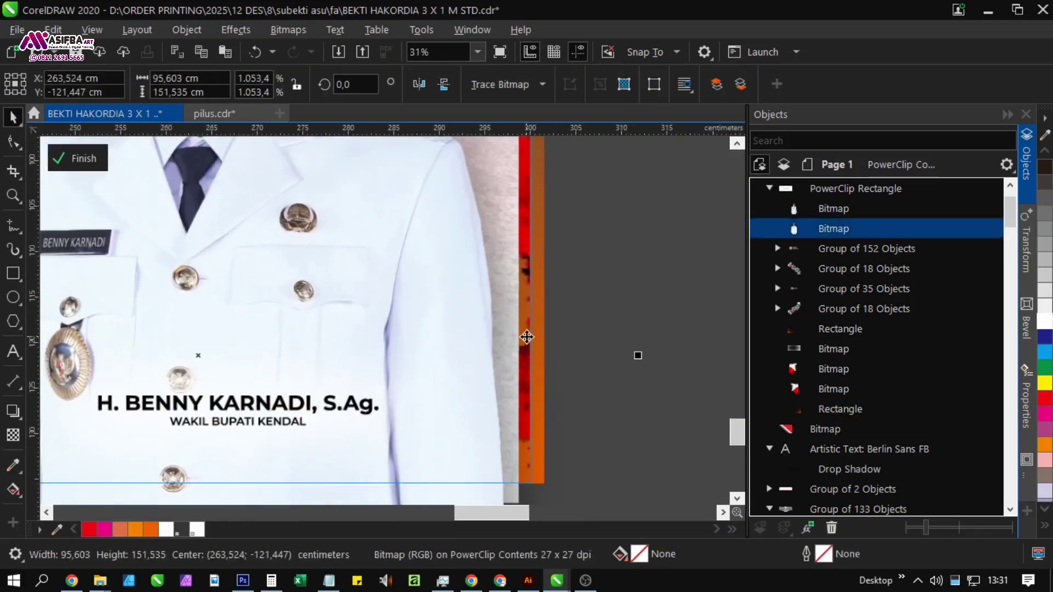
scroll(537, 351, down, 2)
click(599, 298)
scroll(531, 263, up, 2)
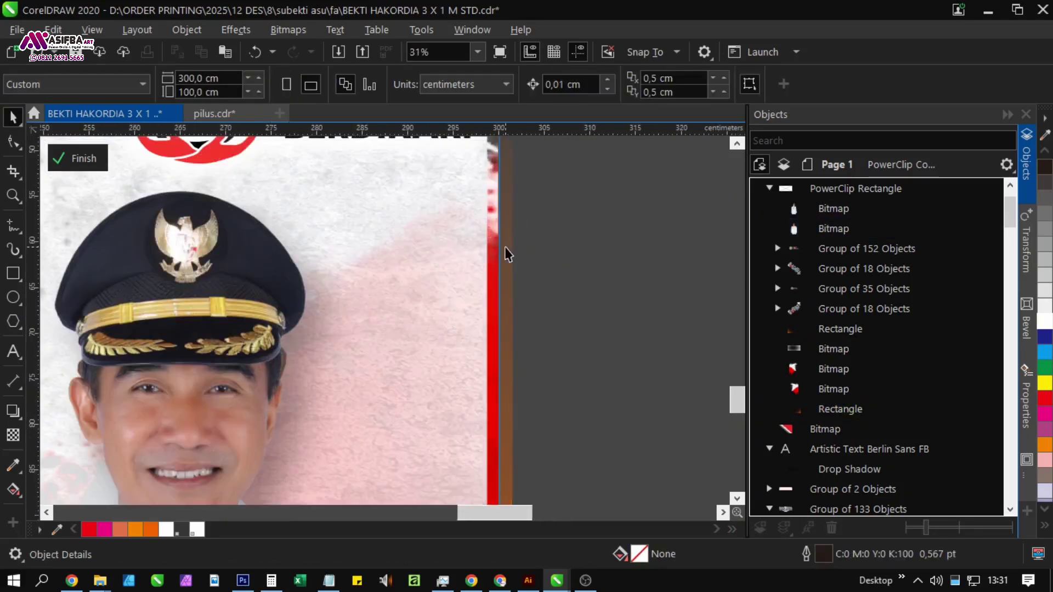
click(847, 331)
scroll(555, 297, down, 2)
scroll(555, 298, down, 1)
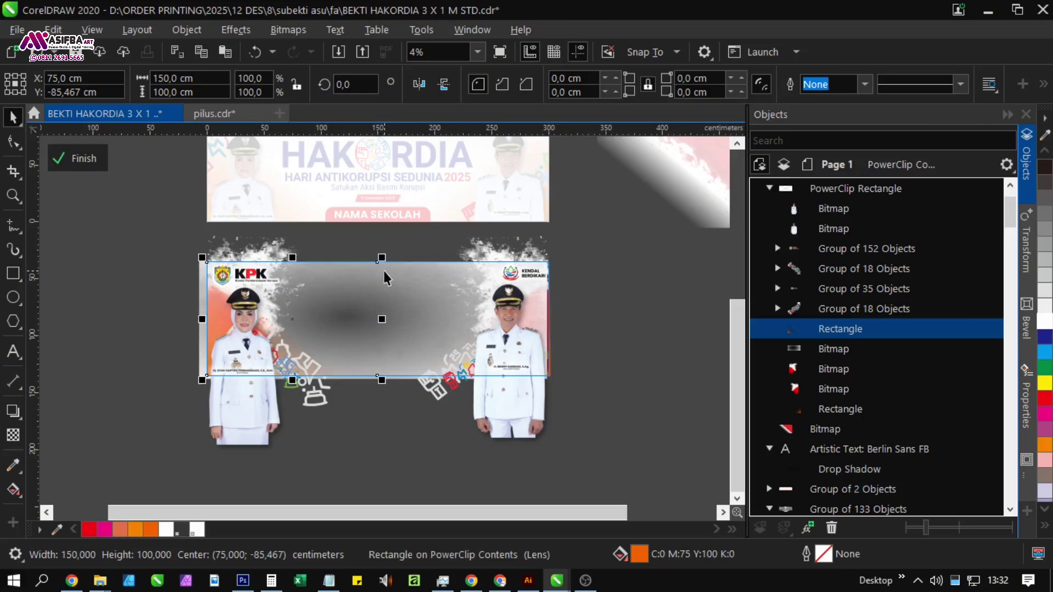
click(400, 413)
Stretch the grey background bitmap symmetrically to about 317.6 cm wide so it extends just past the banner's edge.
click(403, 328)
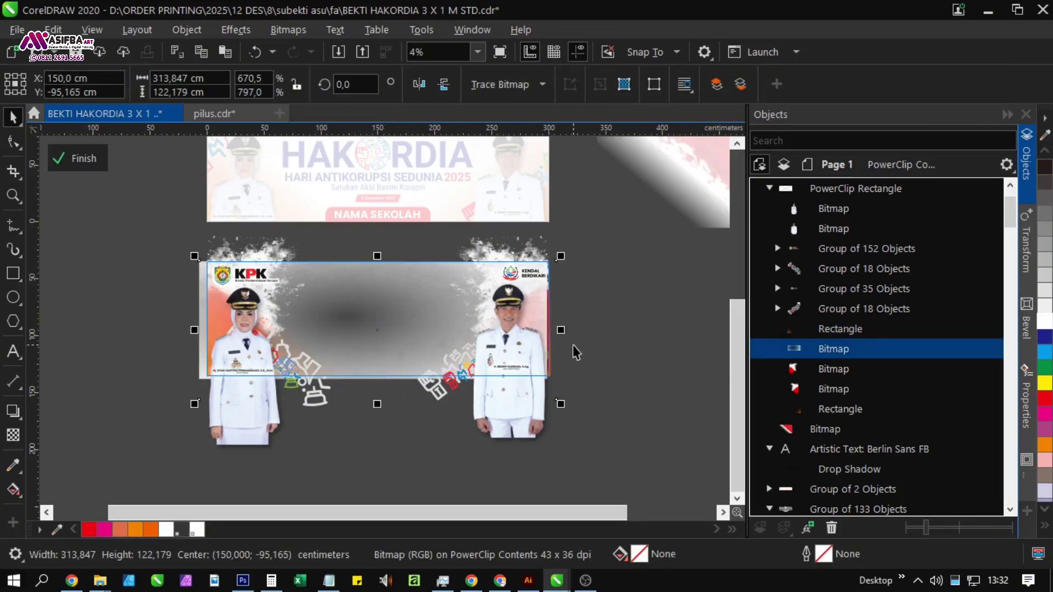
drag(560, 331, 571, 331)
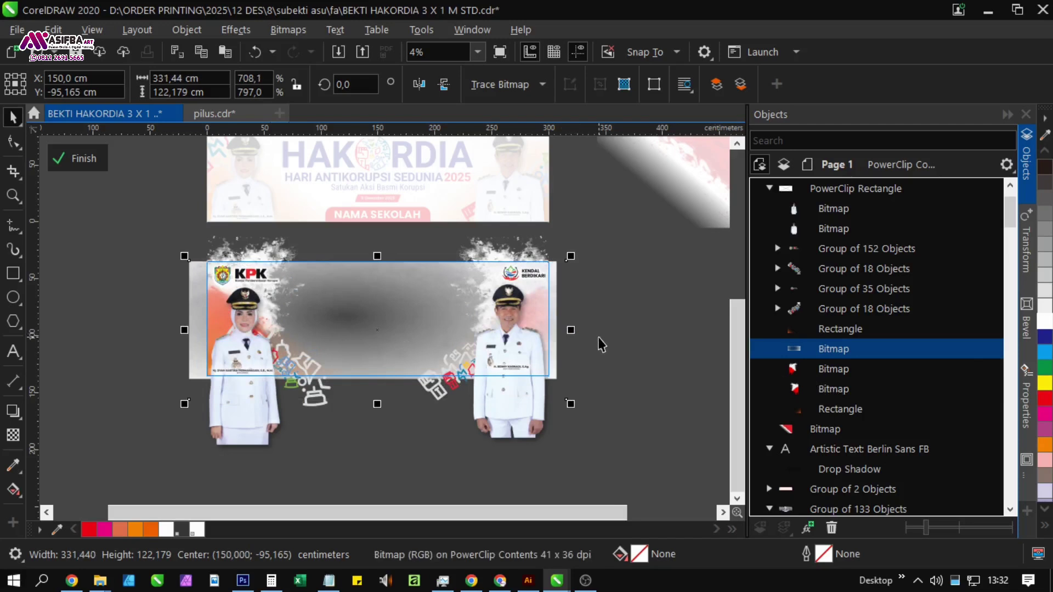
scroll(573, 331, up, 2)
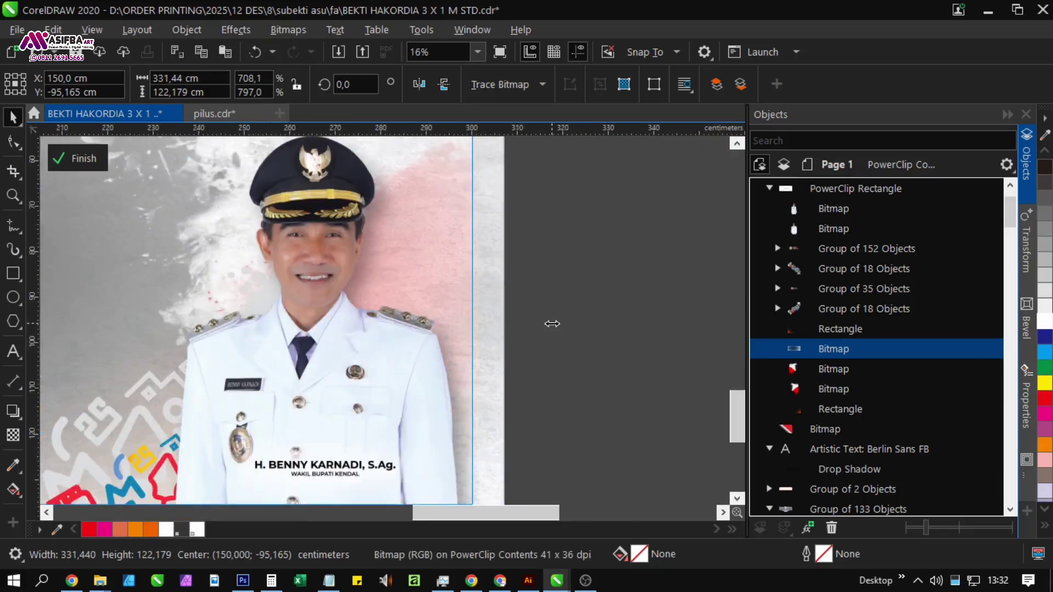
drag(552, 323, 518, 330)
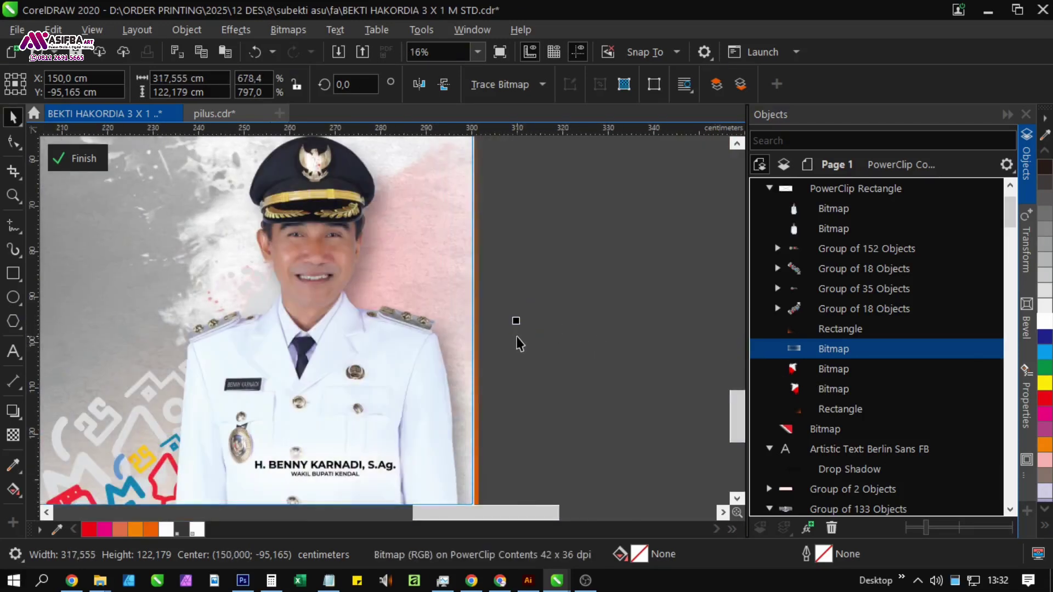
Send the grey background bitmap behind all other contents and finish editing the PowerClip.
key(shift+Page_Down)
scroll(570, 320, down, 2)
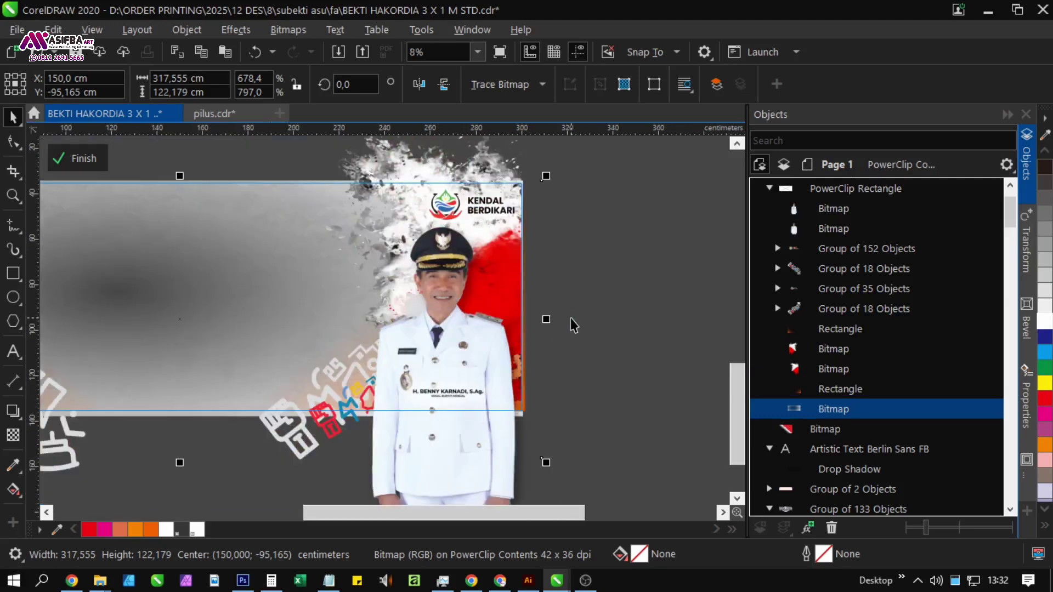
click(591, 344)
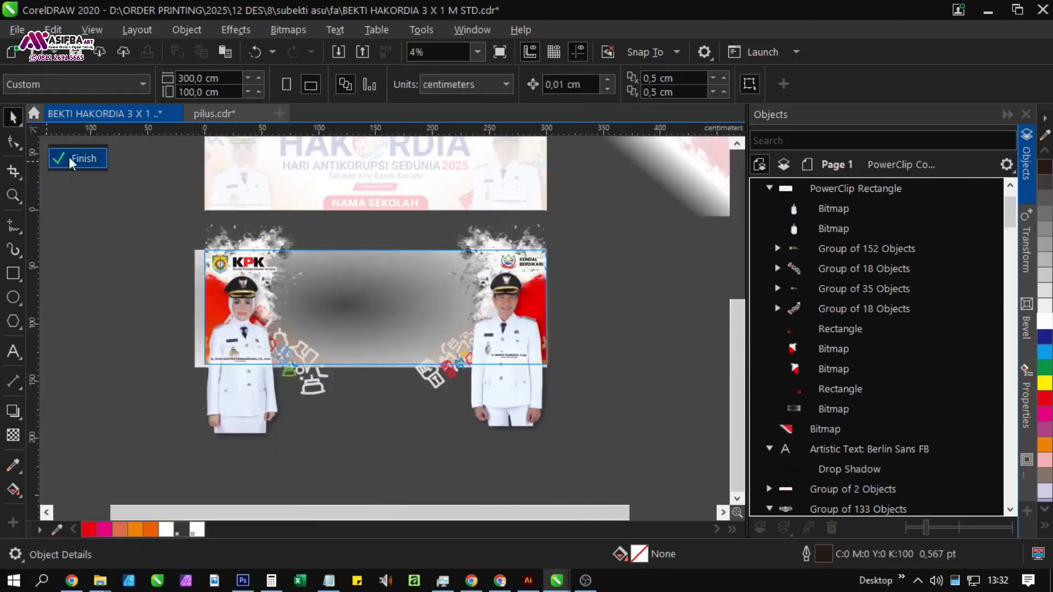
click(68, 158)
click(326, 393)
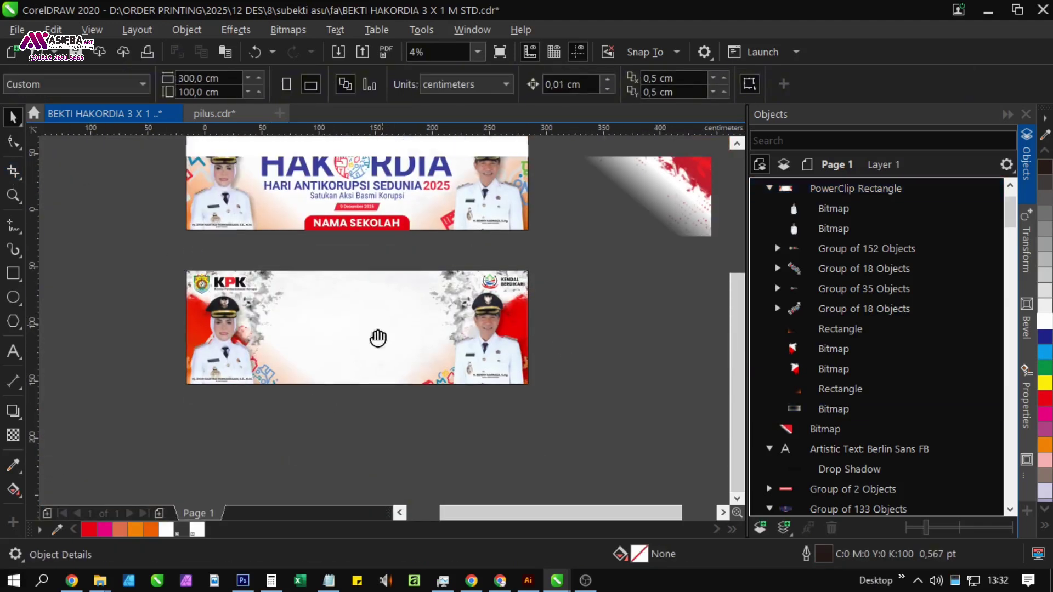
Save the document and look over the lower banner alongside the first version.
scroll(328, 335, up, 1)
scroll(341, 315, down, 1)
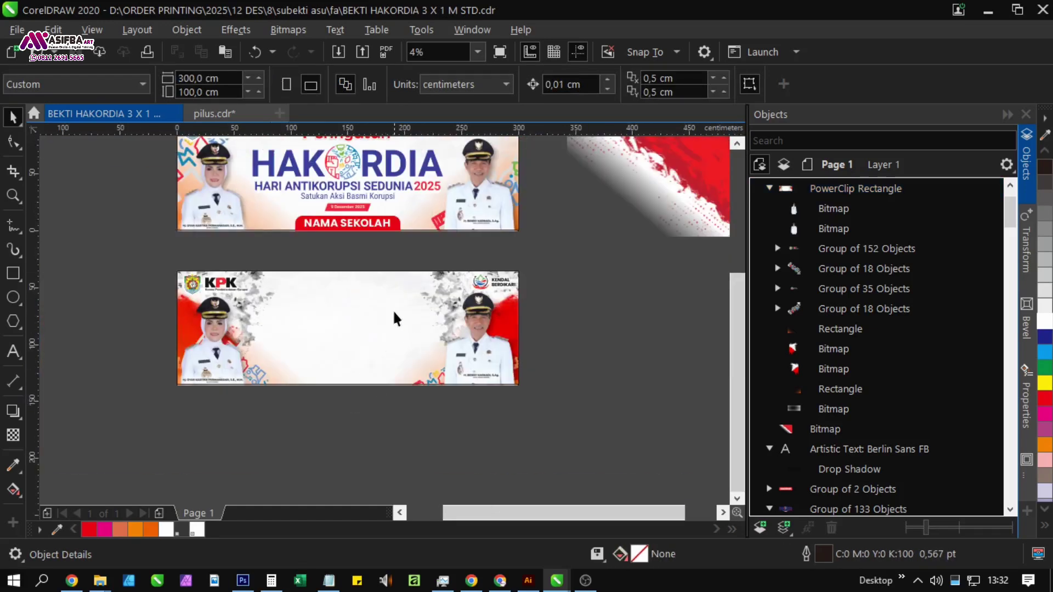
drag(412, 313, 381, 357)
scroll(343, 376, up, 2)
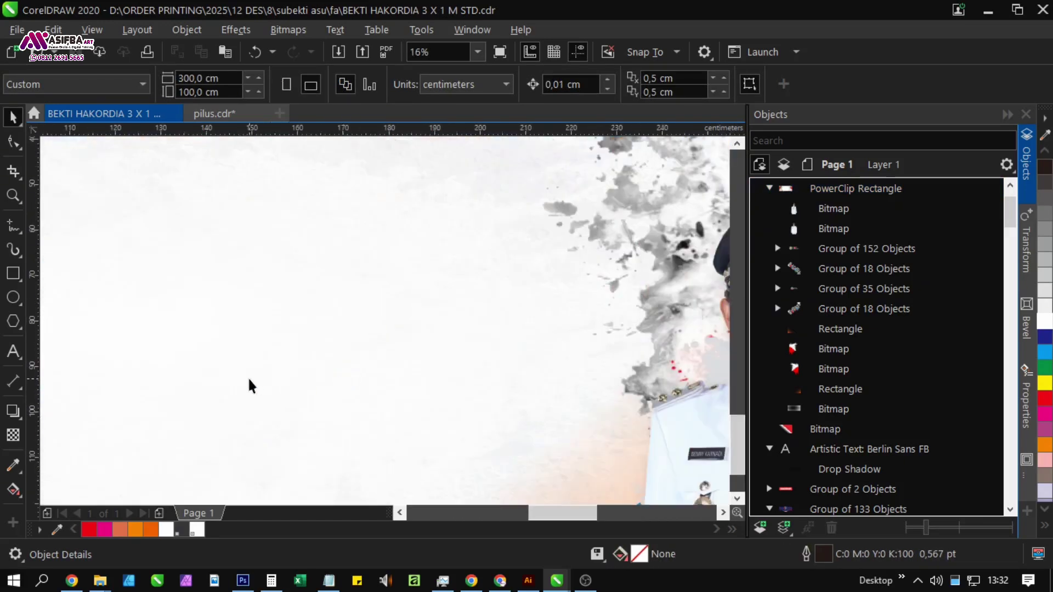
scroll(250, 384, down, 2)
scroll(249, 378, down, 1)
scroll(251, 375, up, 1)
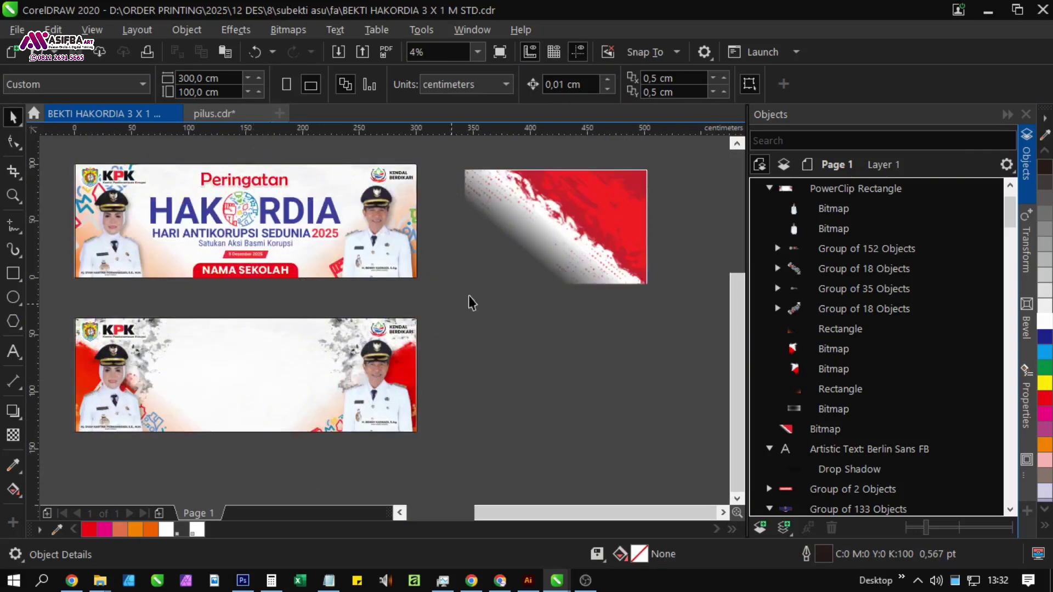
Move the loose red-and-white brush bitmap over the lower banner's man's-portrait side and bring it to the front.
click(582, 268)
drag(582, 268, 350, 385)
key(shift+Page_Up)
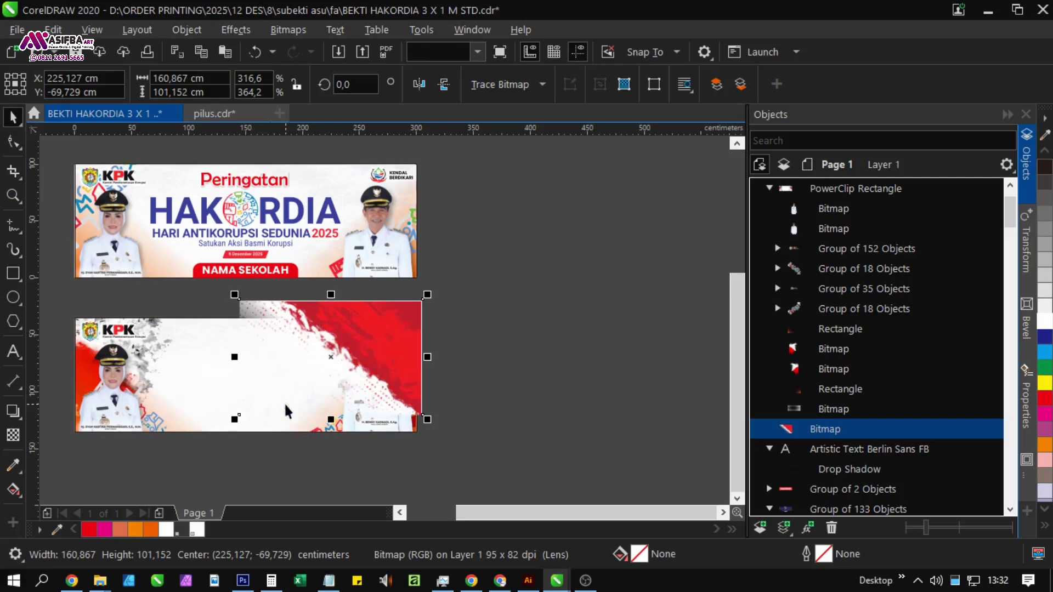
Shrink the red-and-white brush bitmap to about 100.7 × 63.3 cm and align it to the lower banner's top and right edges.
drag(234, 420, 255, 386)
shift+click(255, 386)
key(t)
key(r)
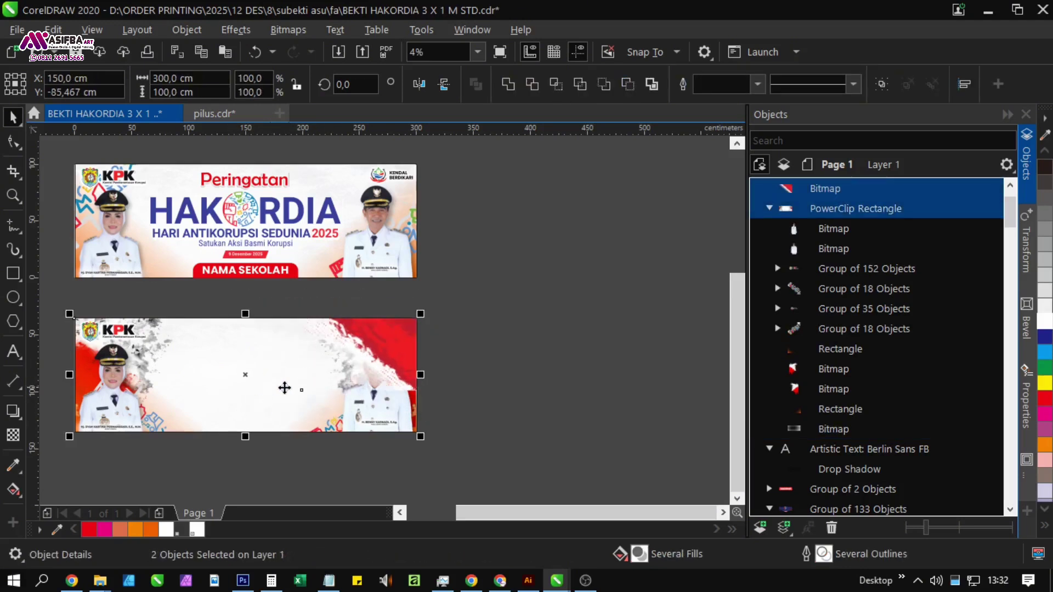
click(545, 383)
Place the red-and-white brush bitmap inside the lower banner's PowerClip and open the contents for editing.
scroll(387, 386, up, 3)
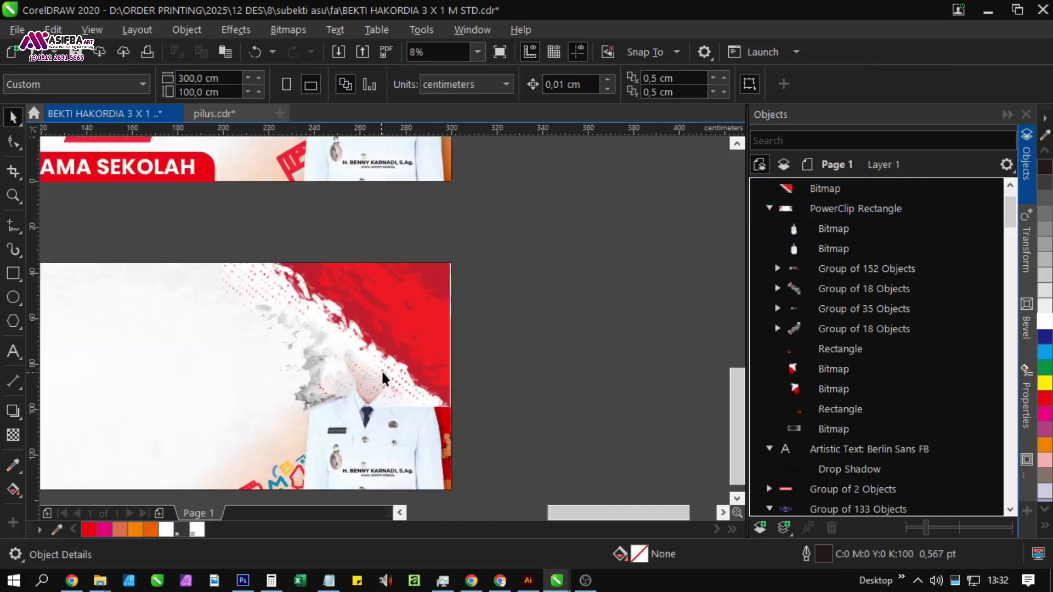
click(380, 370)
scroll(381, 369, down, 3)
right_click(396, 367)
click(455, 323)
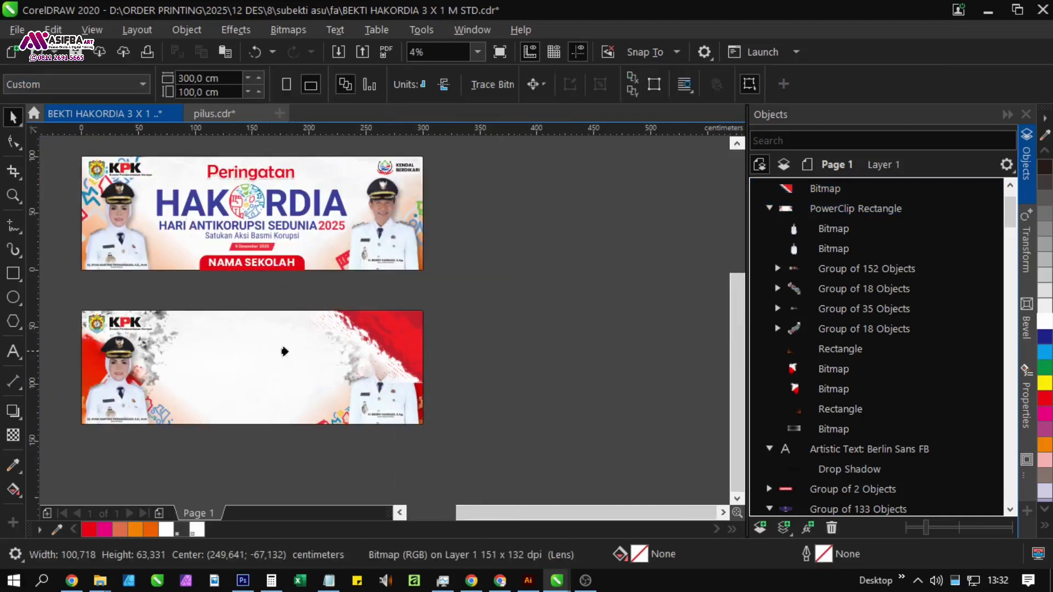
click(282, 348)
click(60, 159)
Restack the red-and-white brush bitmap behind the man's portrait and logo, directly above the splash bitmap on his side.
click(384, 332)
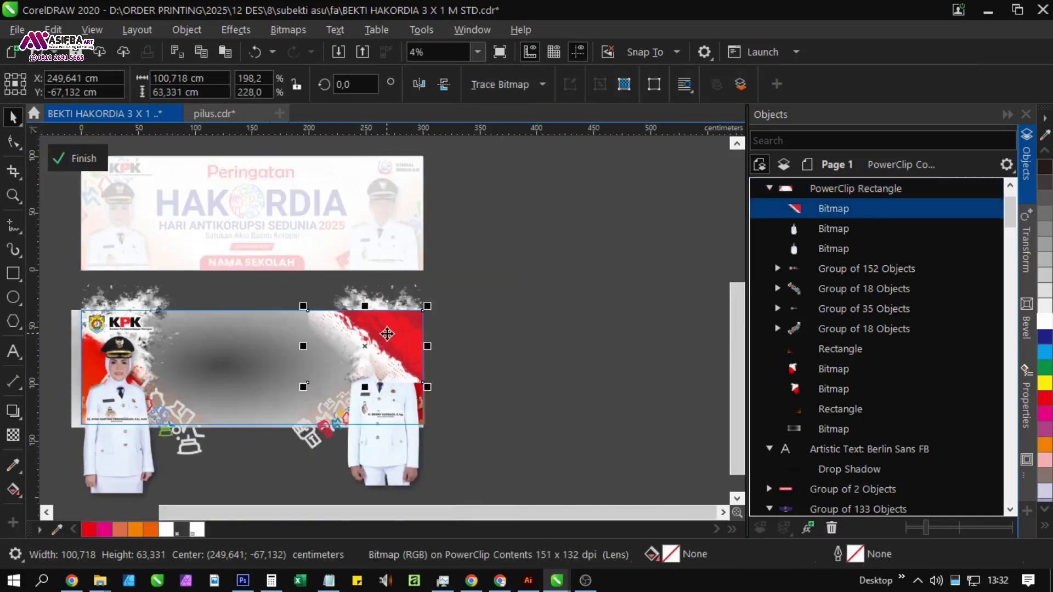
key(shift+Page_Down)
key(ctrl+Page_Up)
key(ctrl+Page_Up)
key(ctrl+Page_Up)
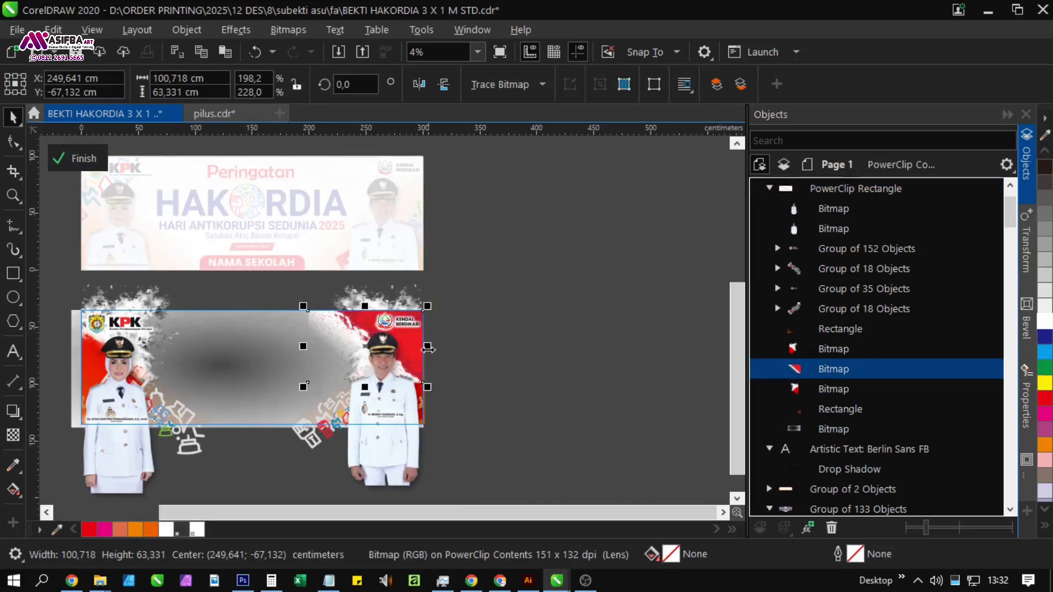
Make a horizontally mirrored copy of the red-and-white brush bitmap and move it over the woman's portrait to a centre X of about 49.7 cm.
drag(427, 347, 277, 343)
right_click(277, 343)
scroll(482, 349, left, 2)
scroll(469, 347, up, 1)
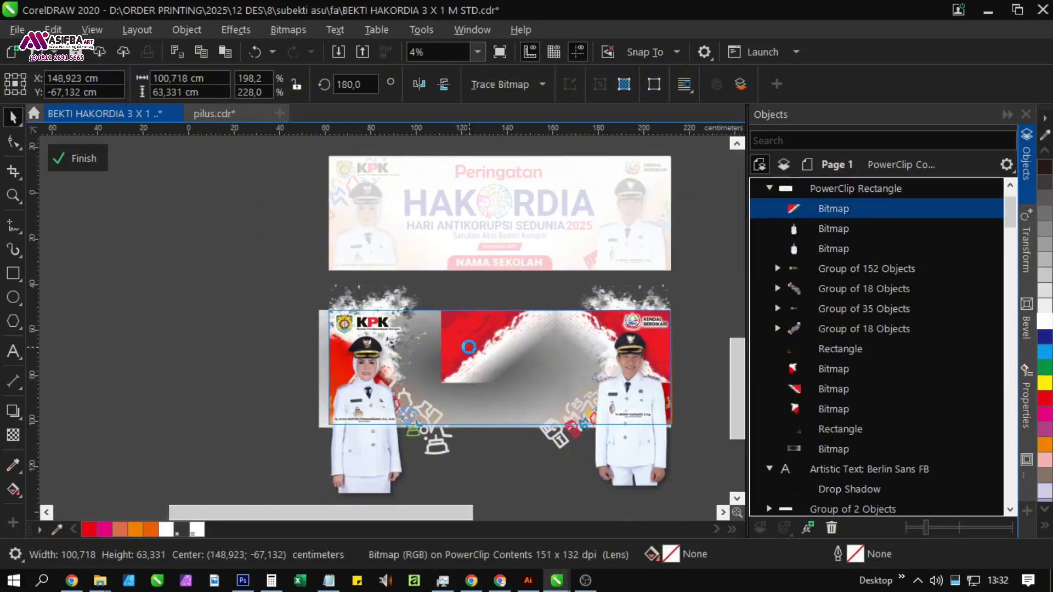
drag(482, 344, 255, 353)
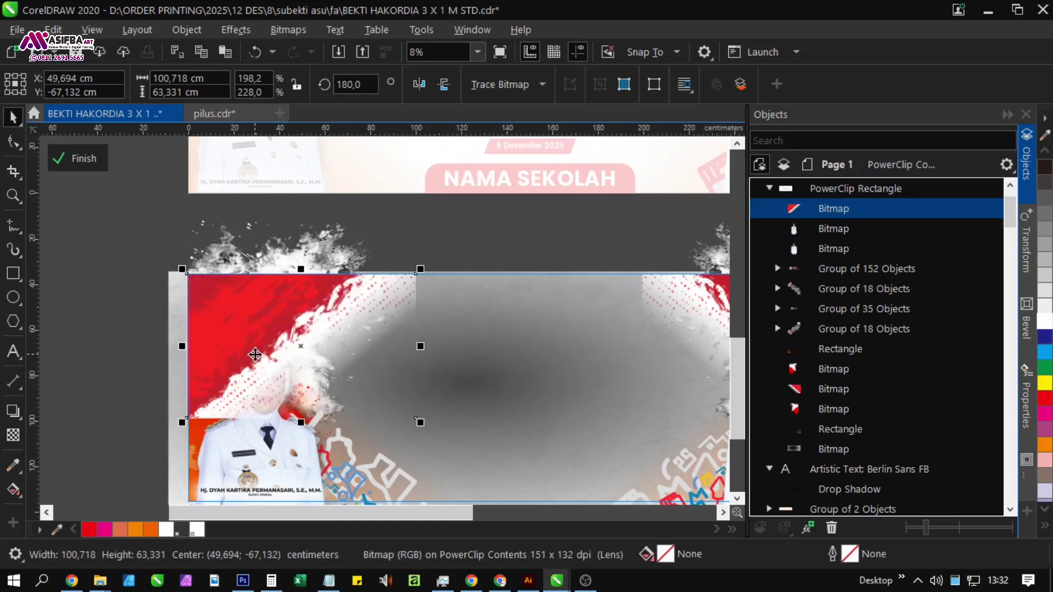
Restack the mirrored brush bitmap behind the woman's portrait and logos, directly above the splash bitmap on her side.
key(shift+Page_Down)
key(ctrl+Page_Up)
key(ctrl+Page_Up)
key(ctrl+Page_Up)
key(ctrl+Page_Up)
key(ctrl+Page_Up)
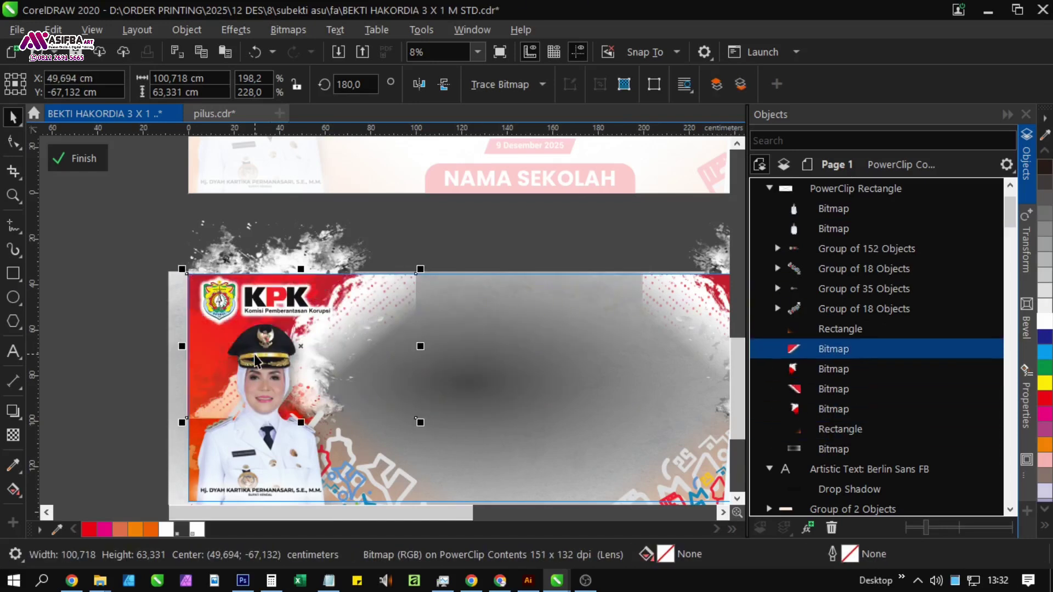
scroll(255, 354, down, 2)
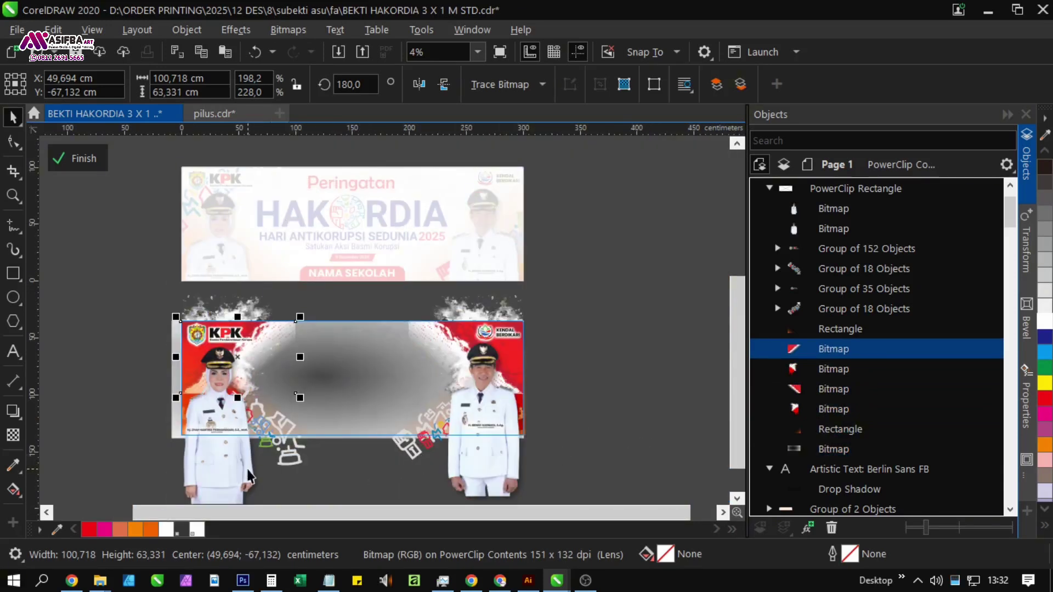
key(ctrl+Page_Down)
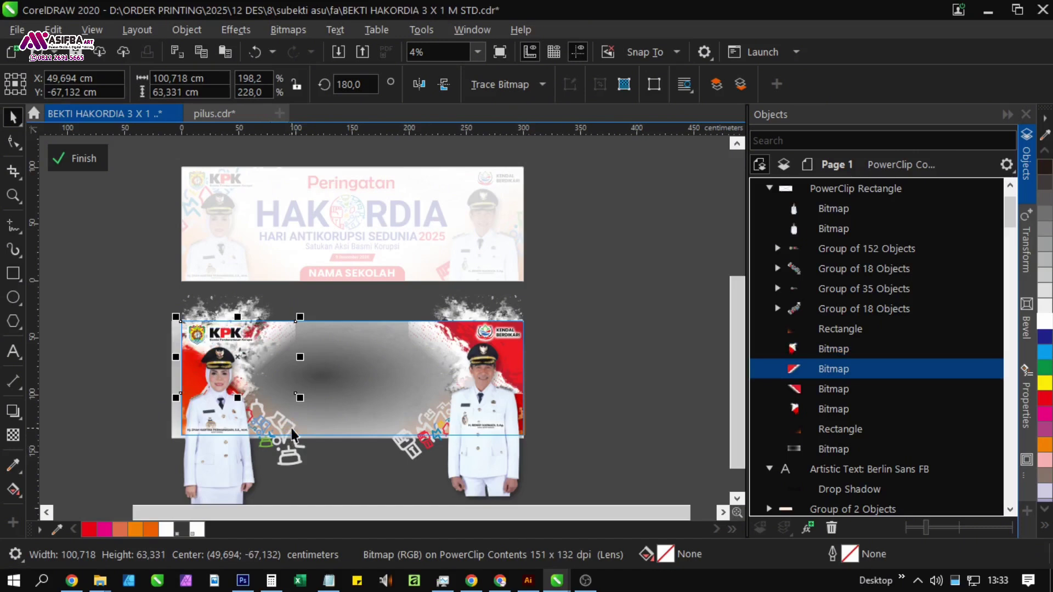
key(ctrl+Page_Up)
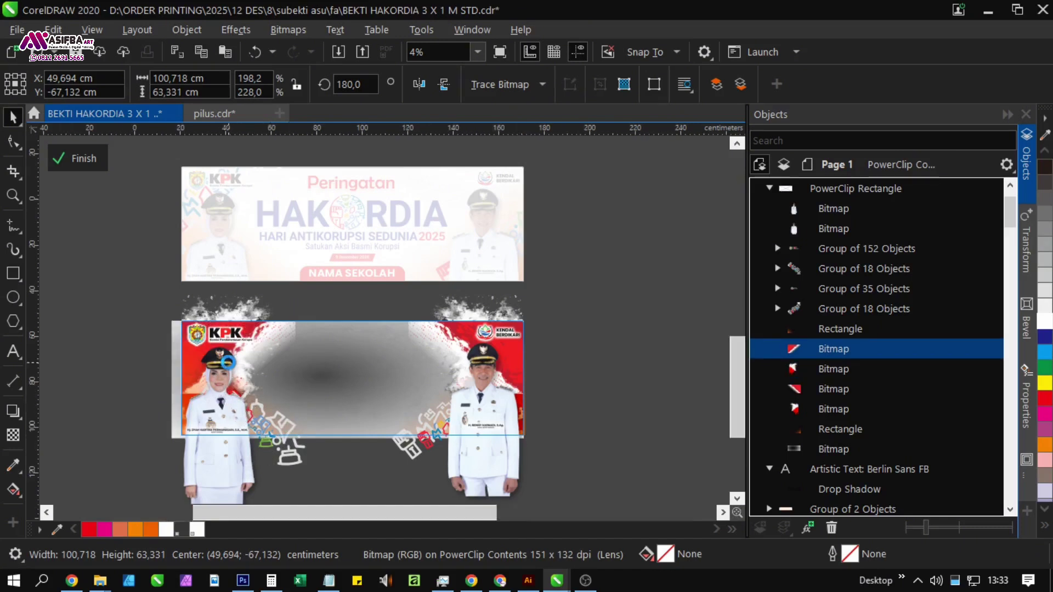
Shift the mirrored brush bitmap horizontally outward to a centre X of about 43.5 cm.
scroll(224, 359, up, 2)
drag(246, 353, 232, 352)
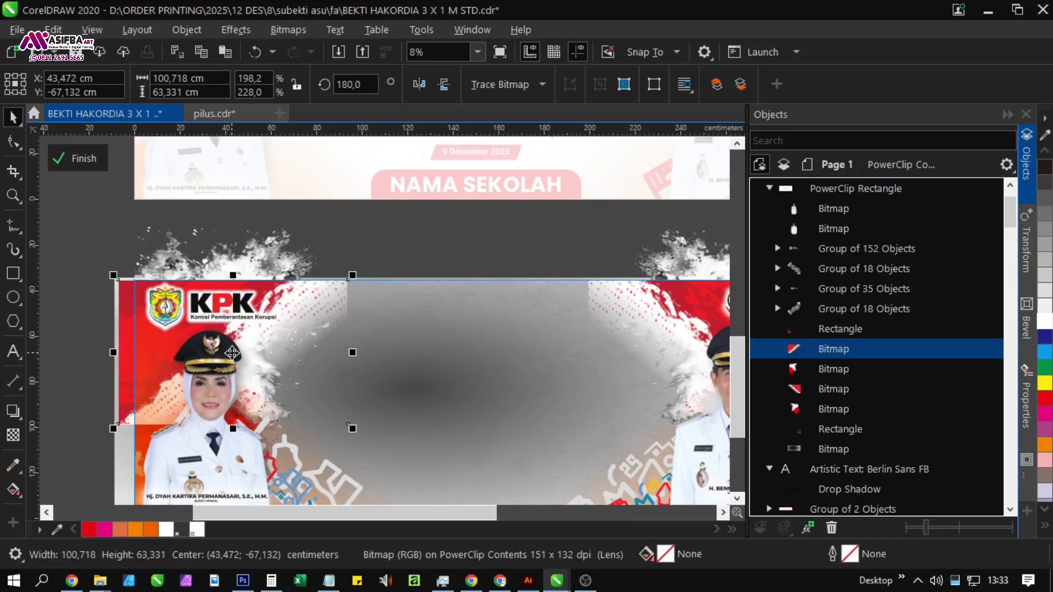
Undo the mirrored brush bitmap's last horizontal shift, and stretch both red-and-white brush bitmaps taller together, mainly downward.
key(ctrl+z)
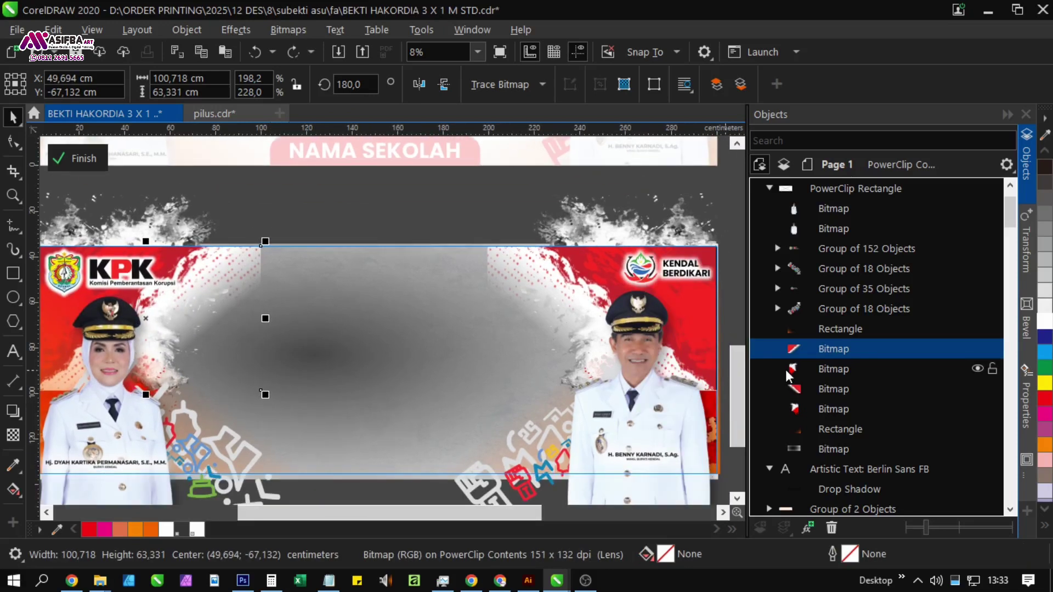
shift+click(491, 264)
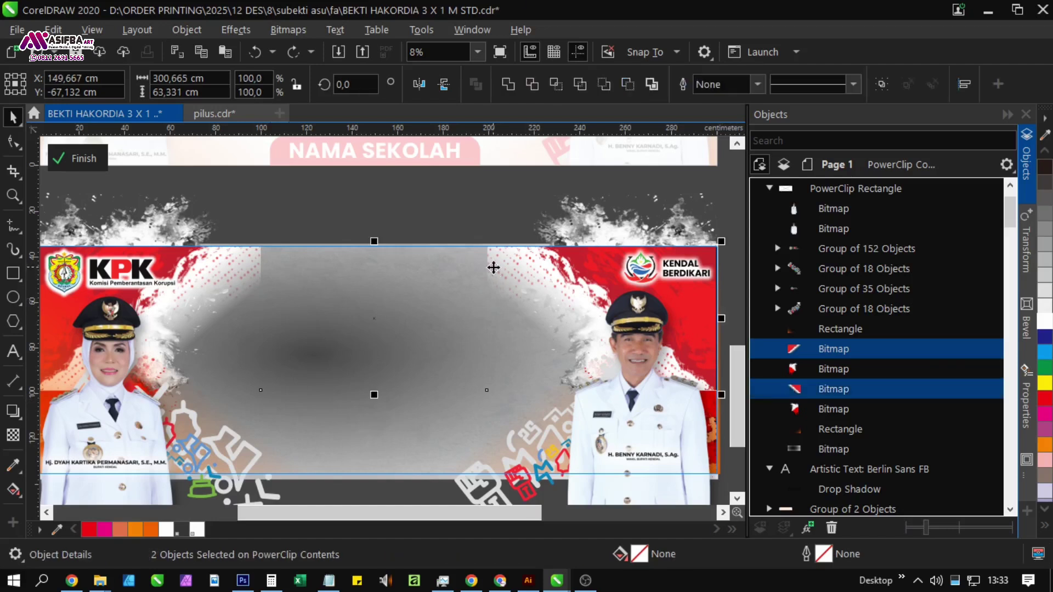
scroll(458, 349, down, 2)
drag(433, 333, 432, 348)
drag(433, 248, 434, 247)
click(178, 193)
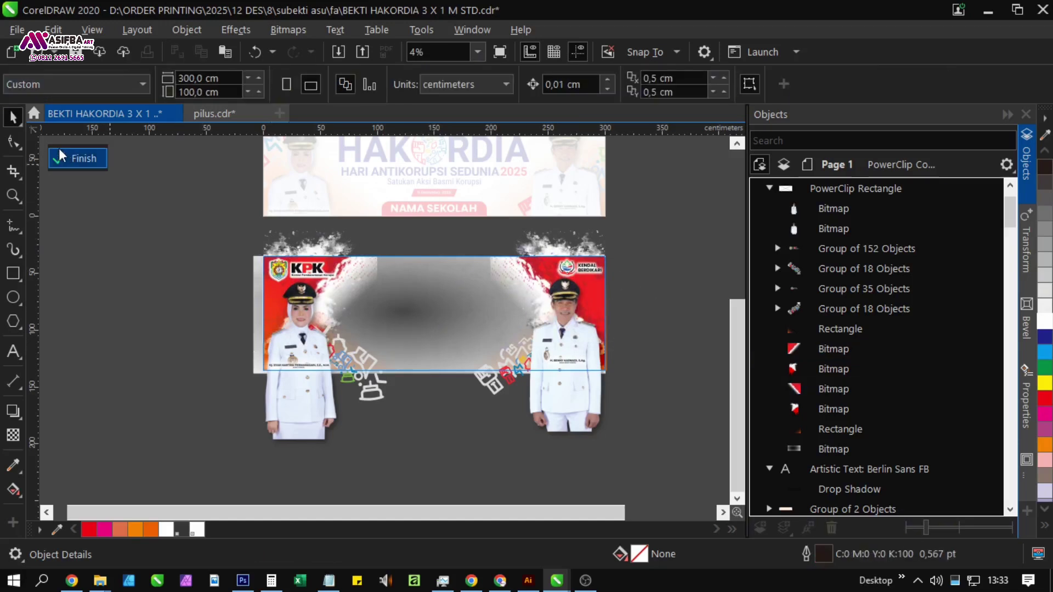
Finish editing the PowerClip contents of the second banner and save the document.
click(59, 149)
click(156, 285)
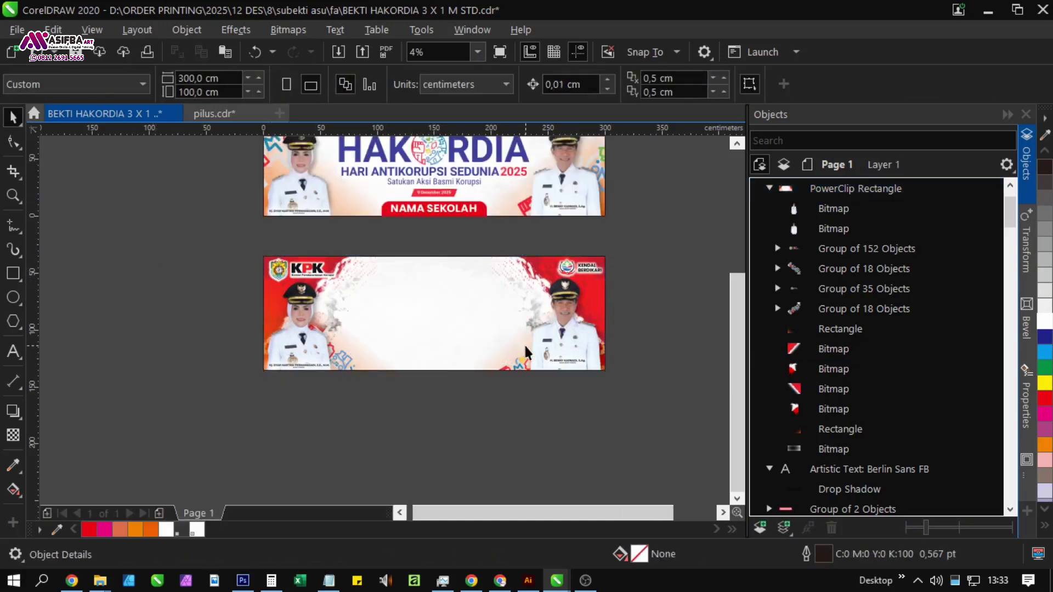
drag(479, 394, 460, 416)
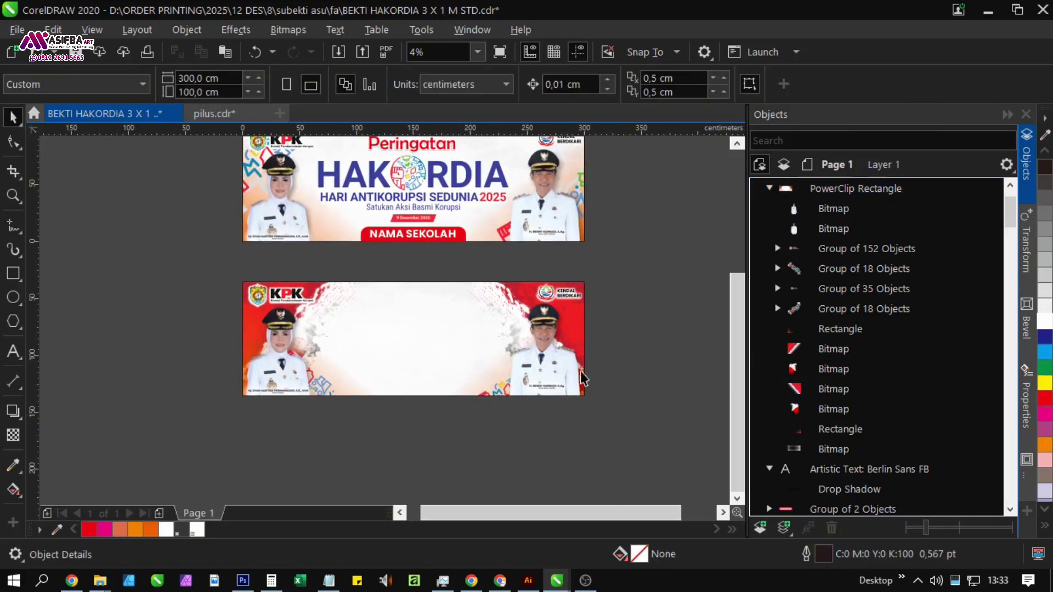
scroll(471, 321, up, 2)
drag(470, 324, 437, 352)
scroll(437, 351, down, 2)
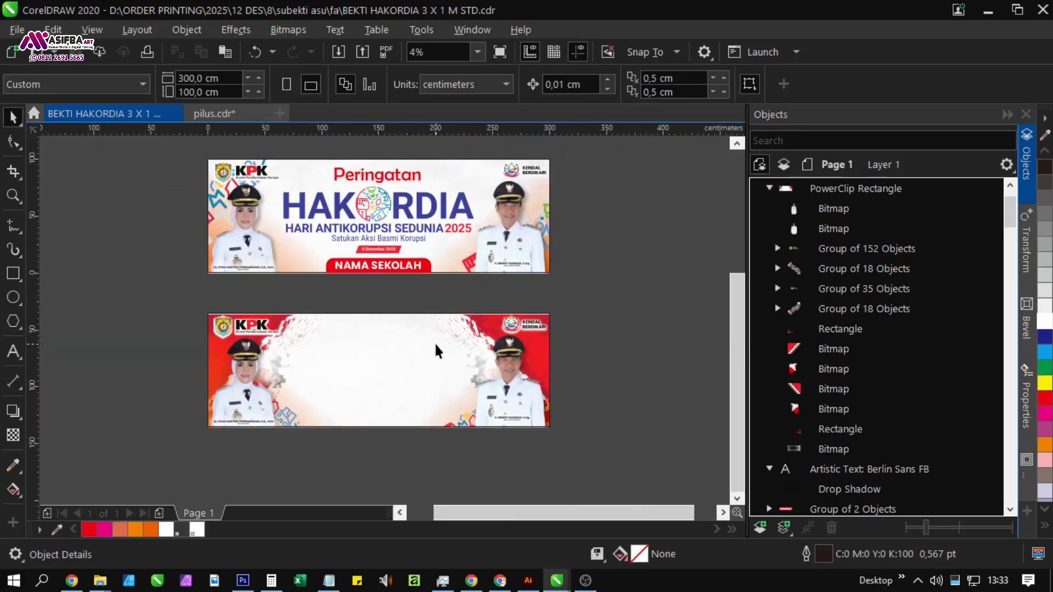
Copy the first banner's central title texts, date and school-name label straight down onto the second banner and group the copies.
drag(489, 299, 271, 150)
drag(374, 229, 371, 365)
key(ctrl+g)
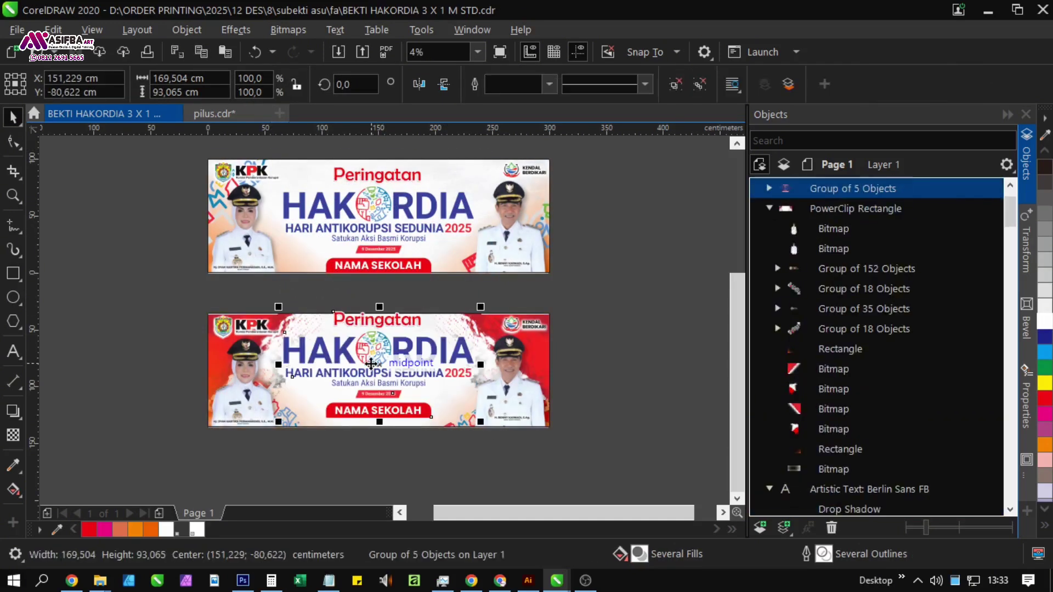
Align the copied title group with the second banner's background, horizontally centred and flush with its bottom edge.
shift+click(241, 408)
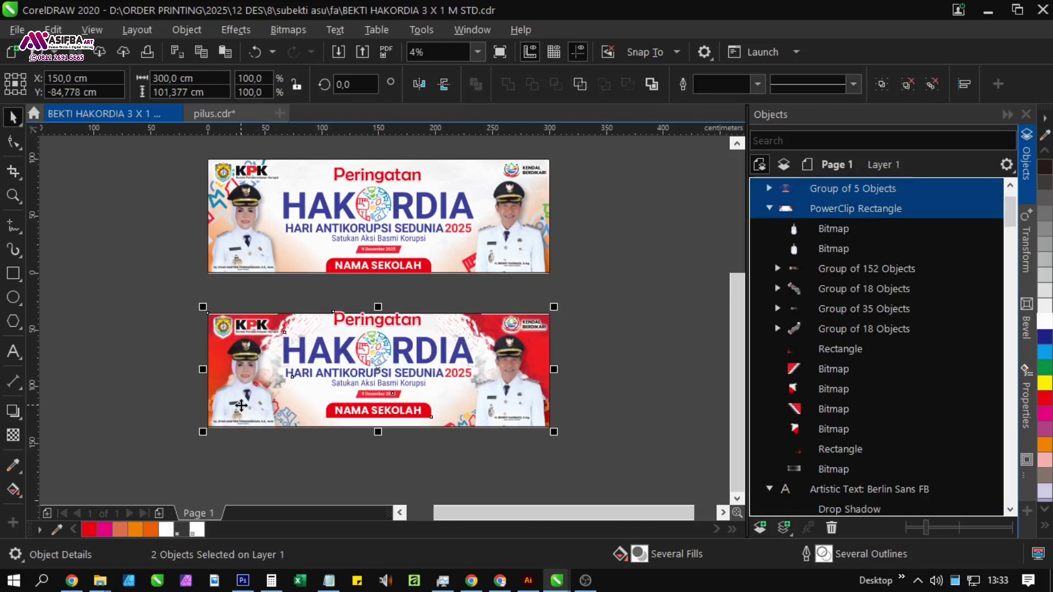
key(c)
click(406, 474)
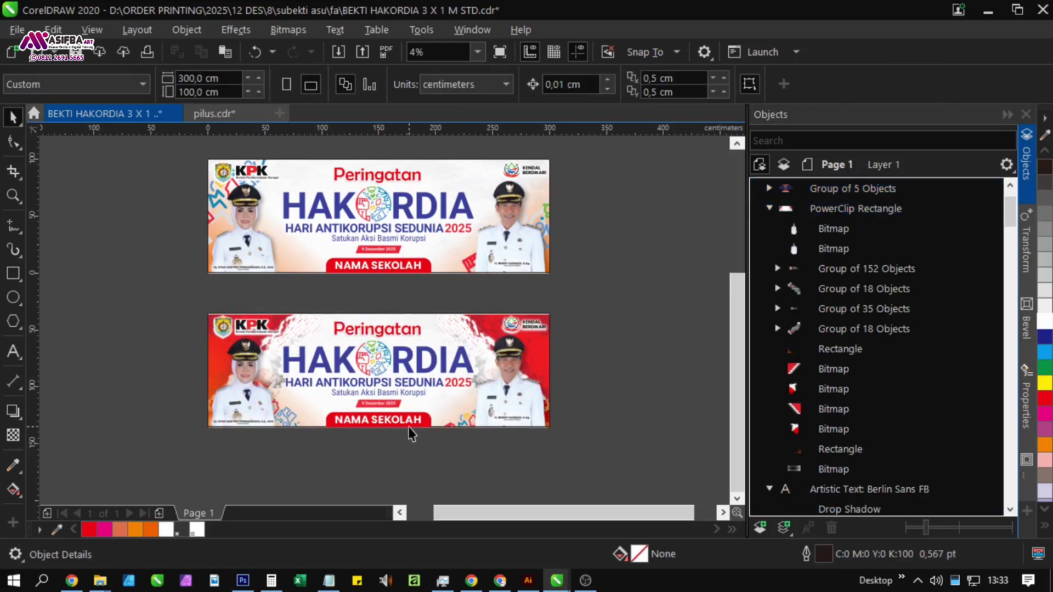